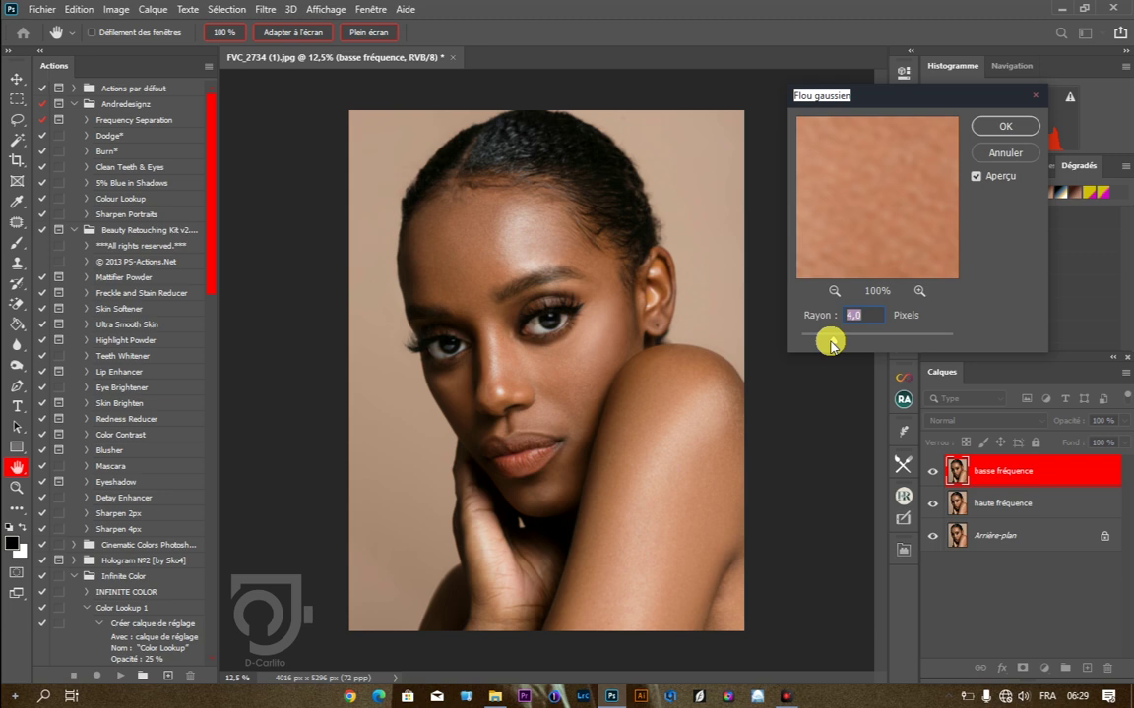
# Apply a 4.0-pixel Gaussian Blur to the basse fréquence layer and move the haute fréquence layer above it.
pyautogui.click(984, 124)
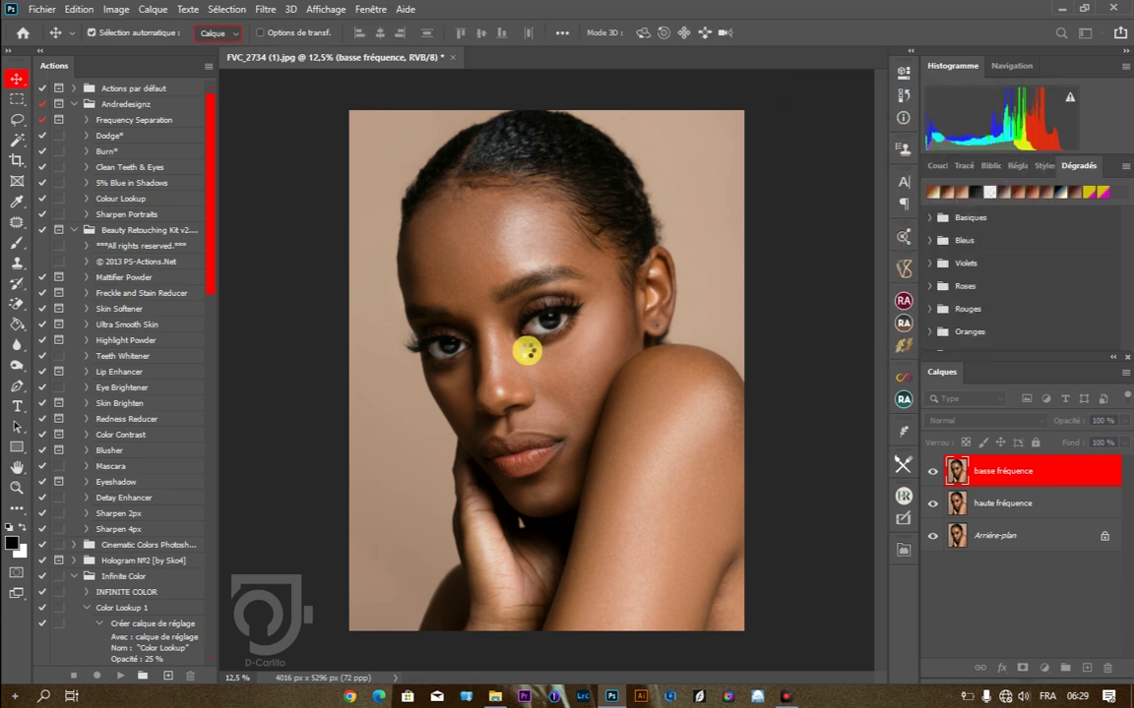
pyautogui.scroll(2, 493, 271)
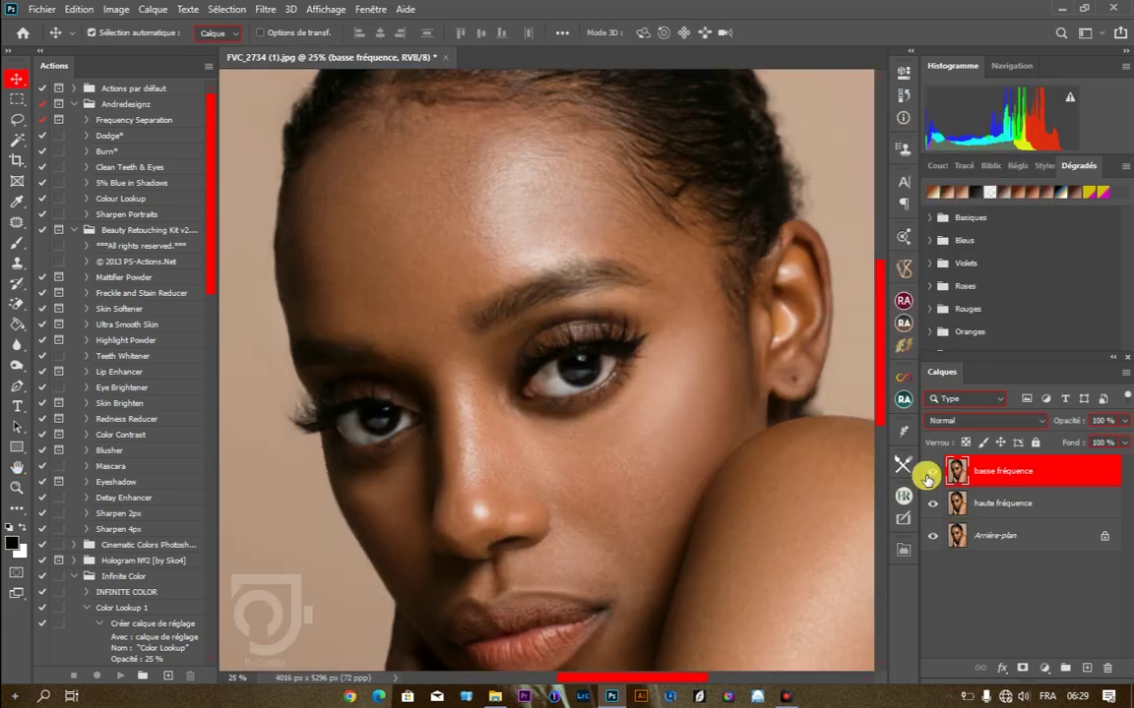
pyautogui.scroll(-1, 571, 337)
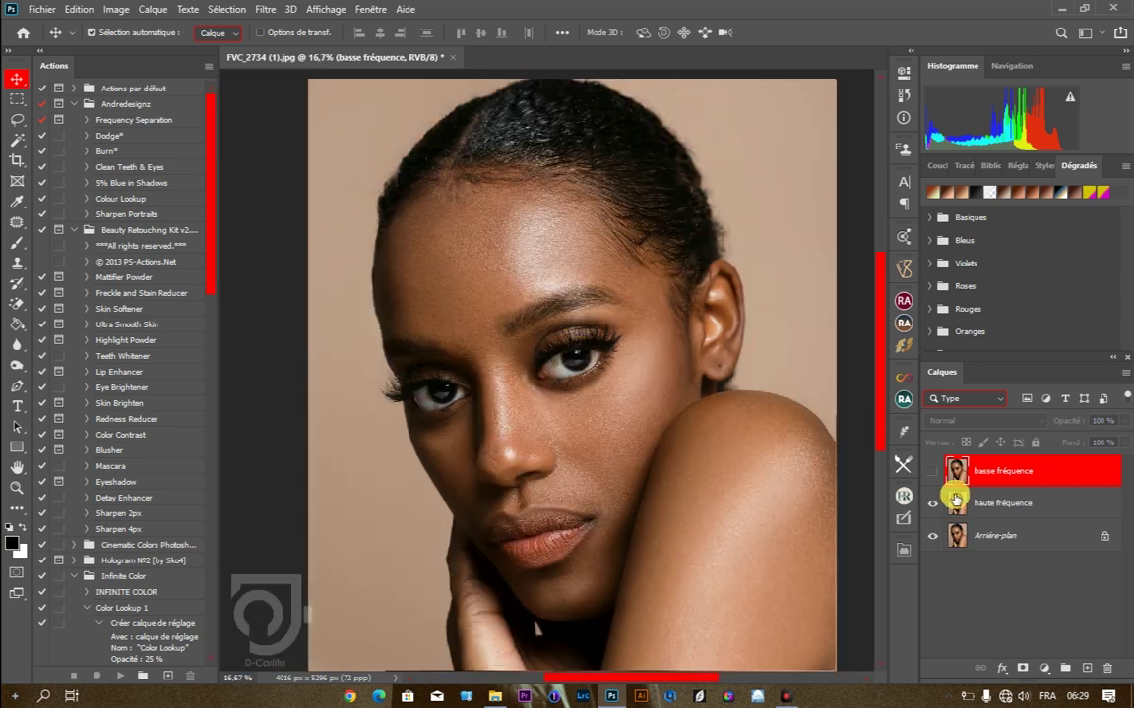
pyautogui.click(998, 508)
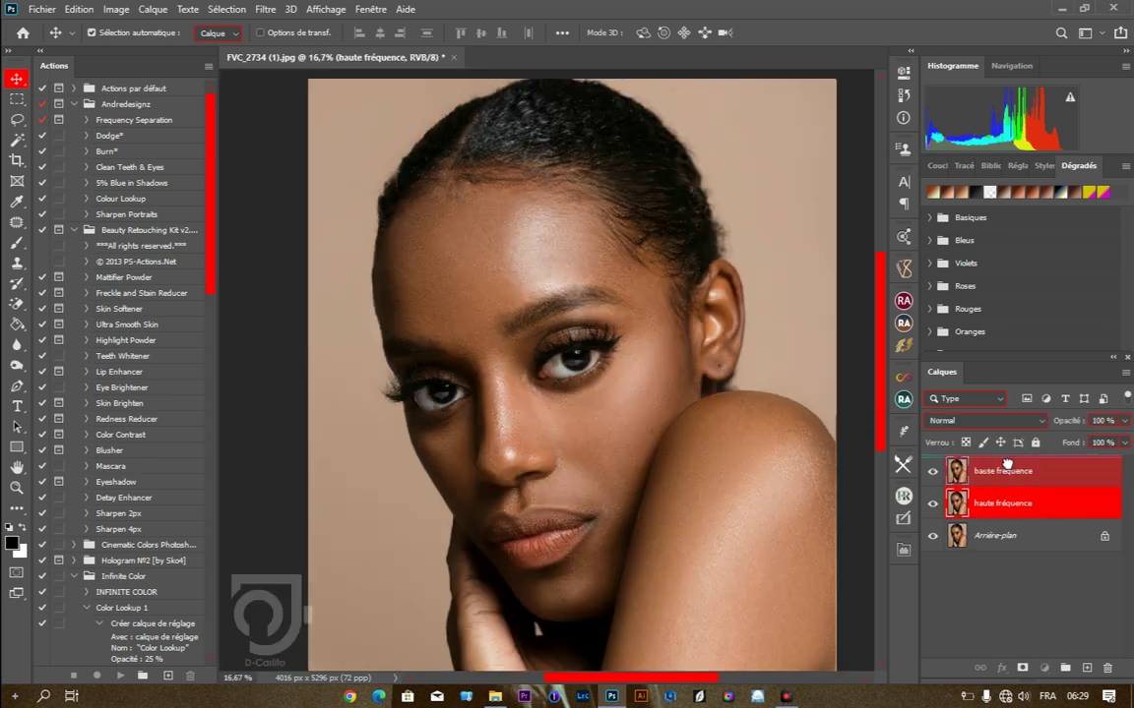
pyautogui.moveTo(1005, 463); pyautogui.dragTo(992, 476)
# Use Apply Image on haute fréquence with basse fréquence as source layer, Soustraction operation, 100% opacity, scale 2 and offset 128.
pyautogui.click(116, 8)
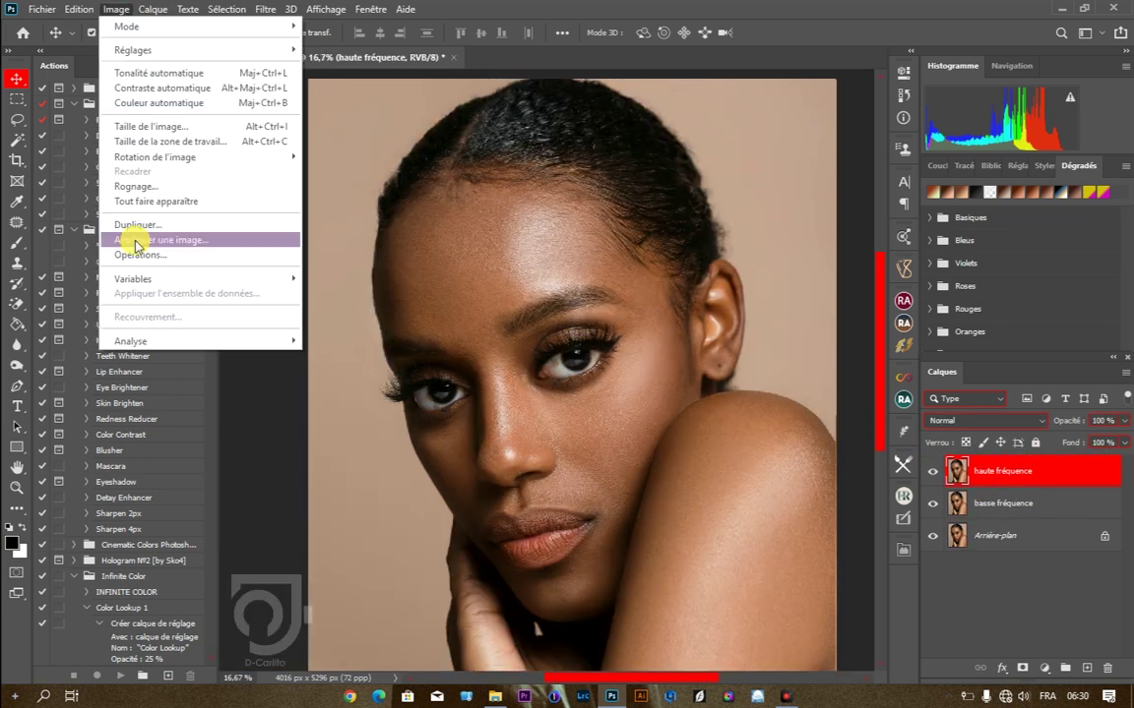
pyautogui.click(143, 238)
pyautogui.click(469, 190)
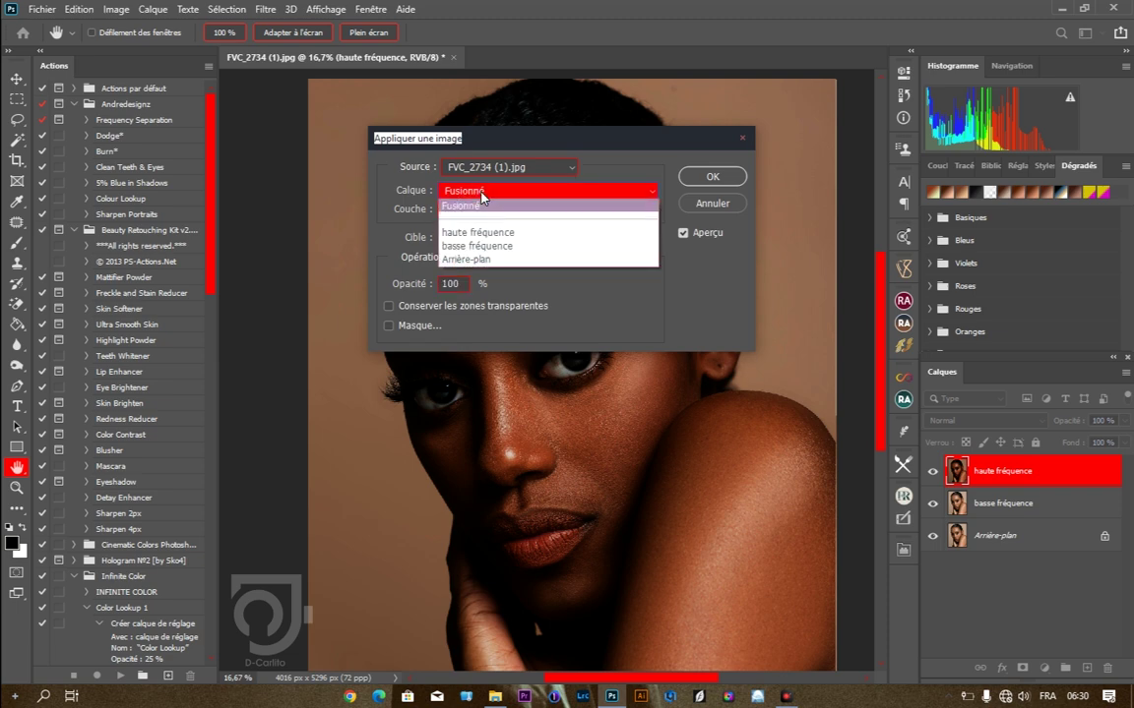
pyautogui.click(480, 240)
pyautogui.click(486, 256)
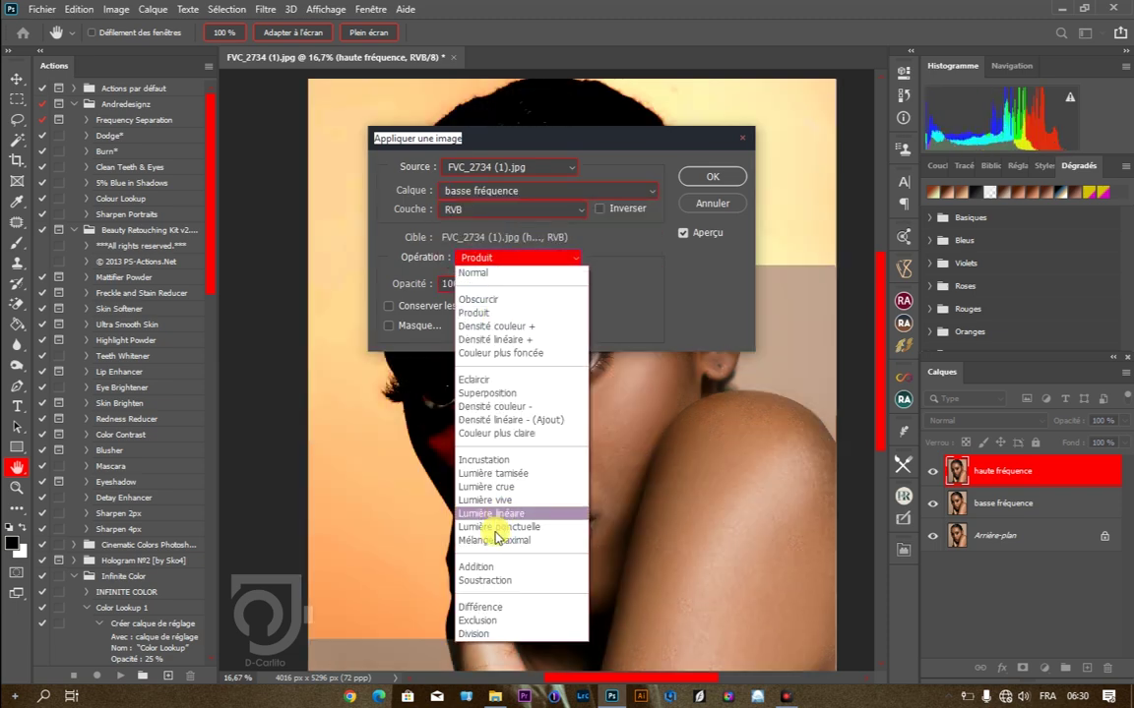
pyautogui.click(494, 575)
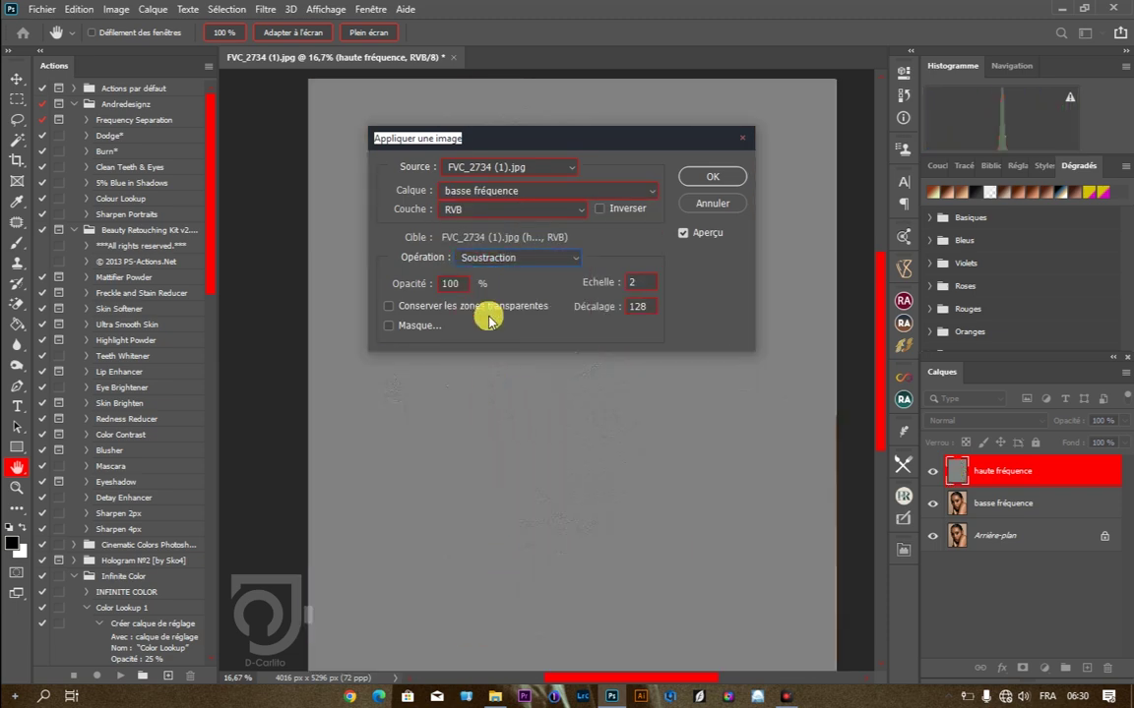
pyautogui.click(722, 179)
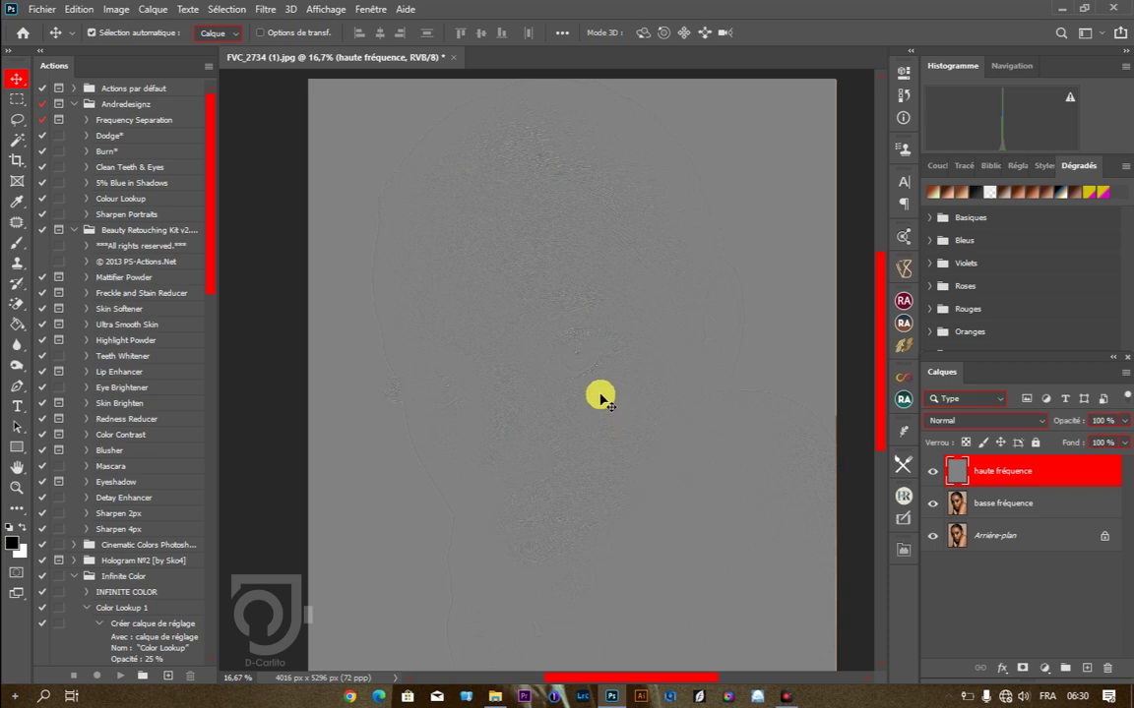
# Set the blending mode of the haute fréquence layer to Lumière linéaire.
pyautogui.scroll(1, 573, 334)
pyautogui.scroll(1, 573, 332)
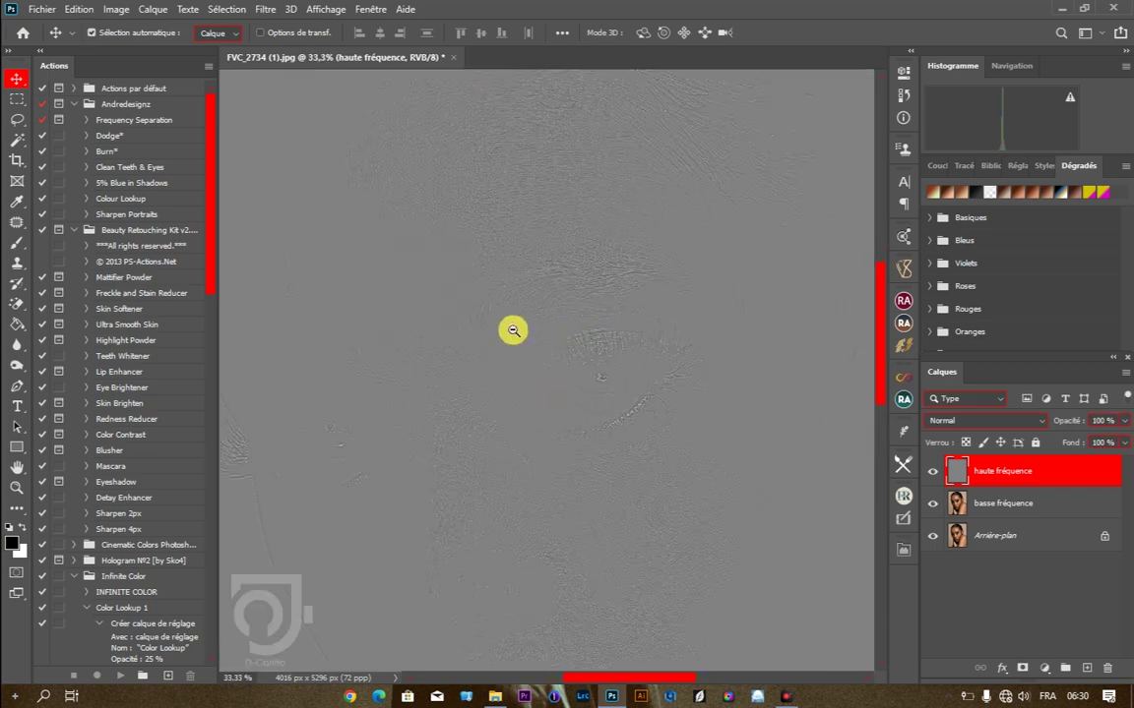
pyautogui.scroll(-2, 514, 331)
pyautogui.click(949, 420)
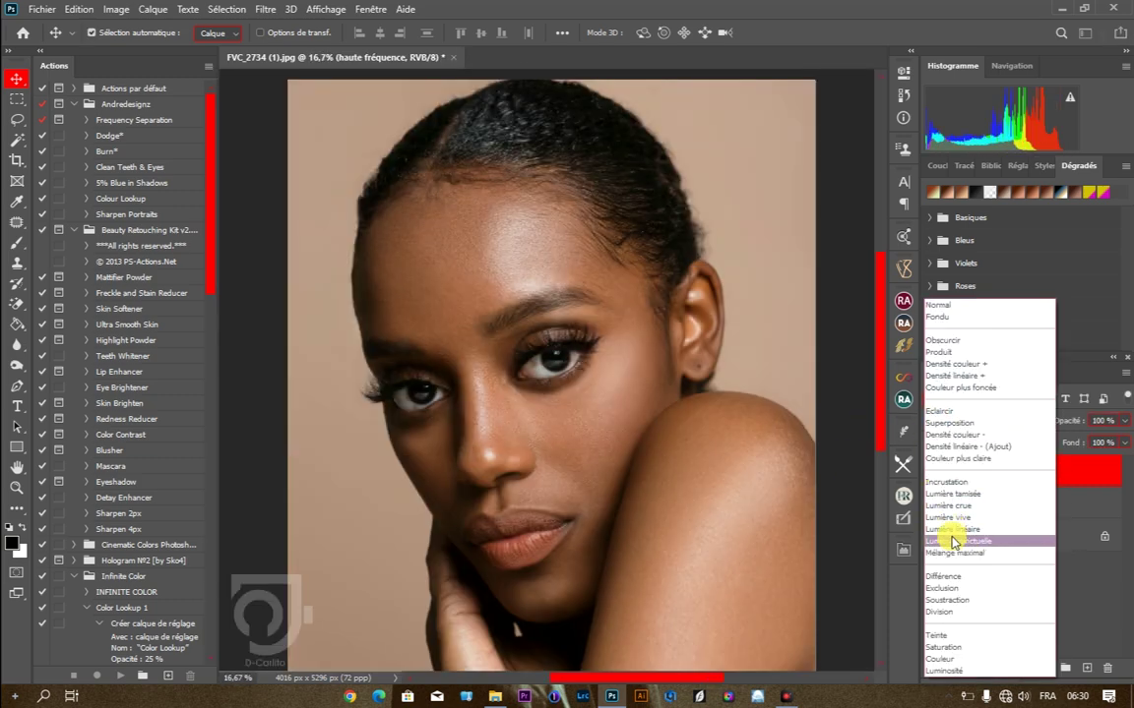
pyautogui.click(953, 533)
# Add a new empty layer above basse fréquence and activate the Mixer Brush tool.
pyautogui.click(984, 501)
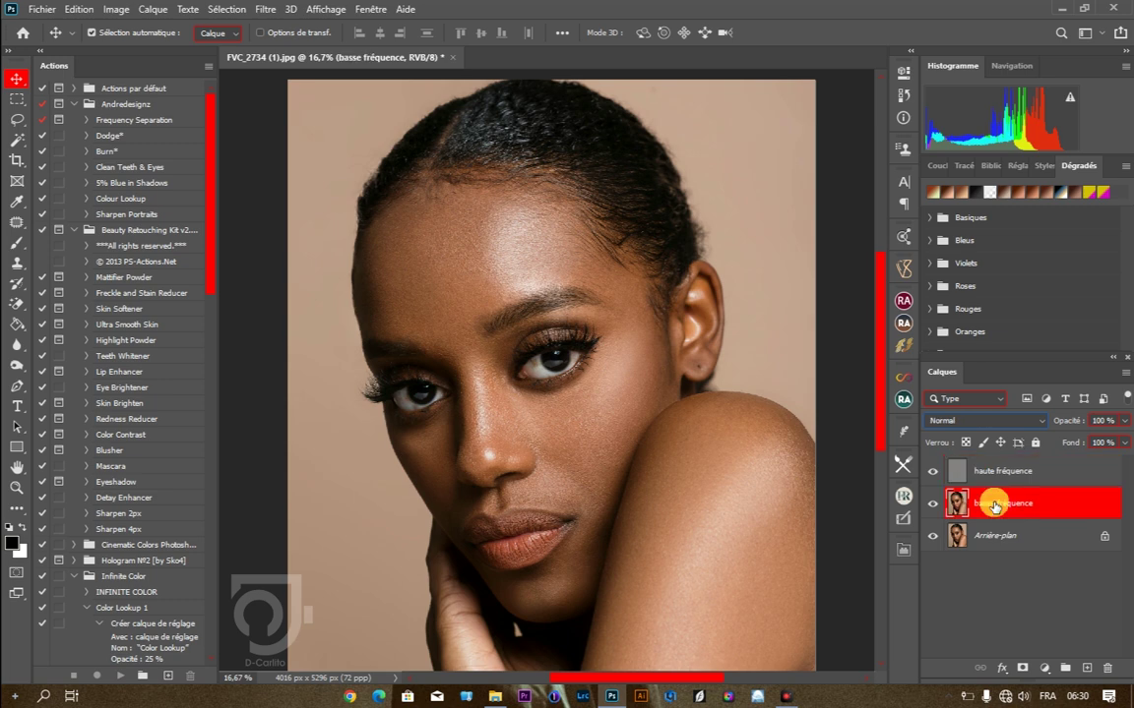
pyautogui.click(1084, 667)
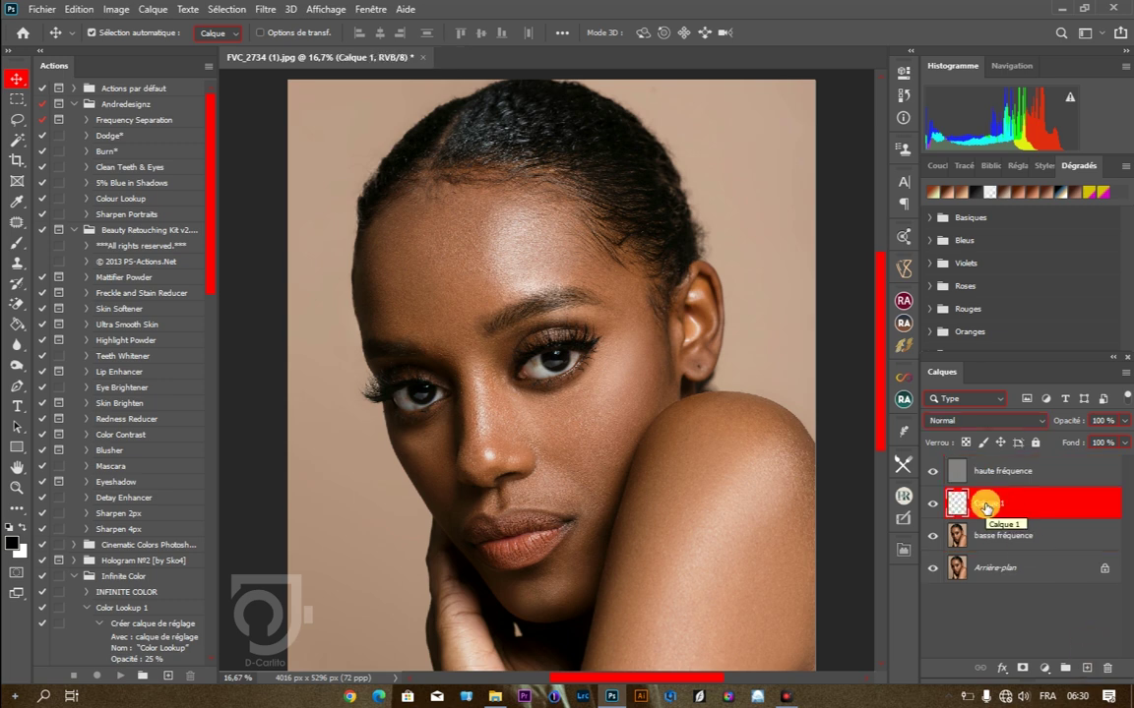
pyautogui.click(18, 246)
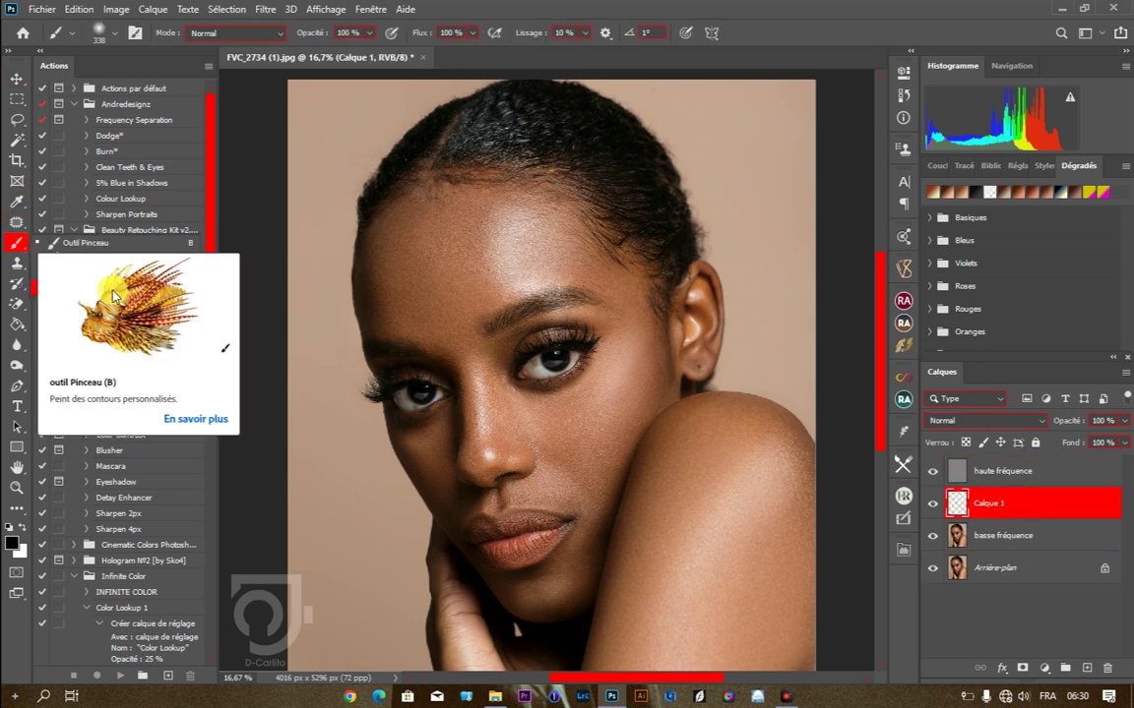
pyautogui.click(84, 289)
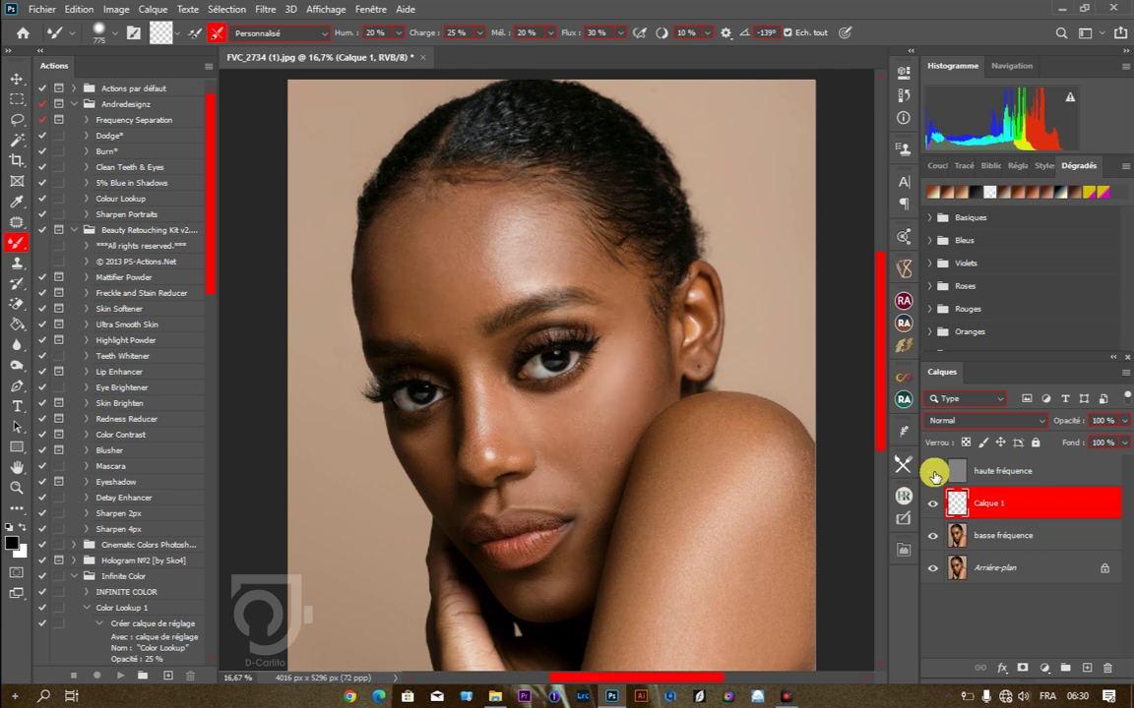
# Hide the haute fréquence layer and set the Mixer Brush hardness to 33%.
pyautogui.scroll(1, 480, 296)
pyautogui.rightClick(492, 286)
pyautogui.moveTo(588, 347); pyautogui.dragTo(601, 360)
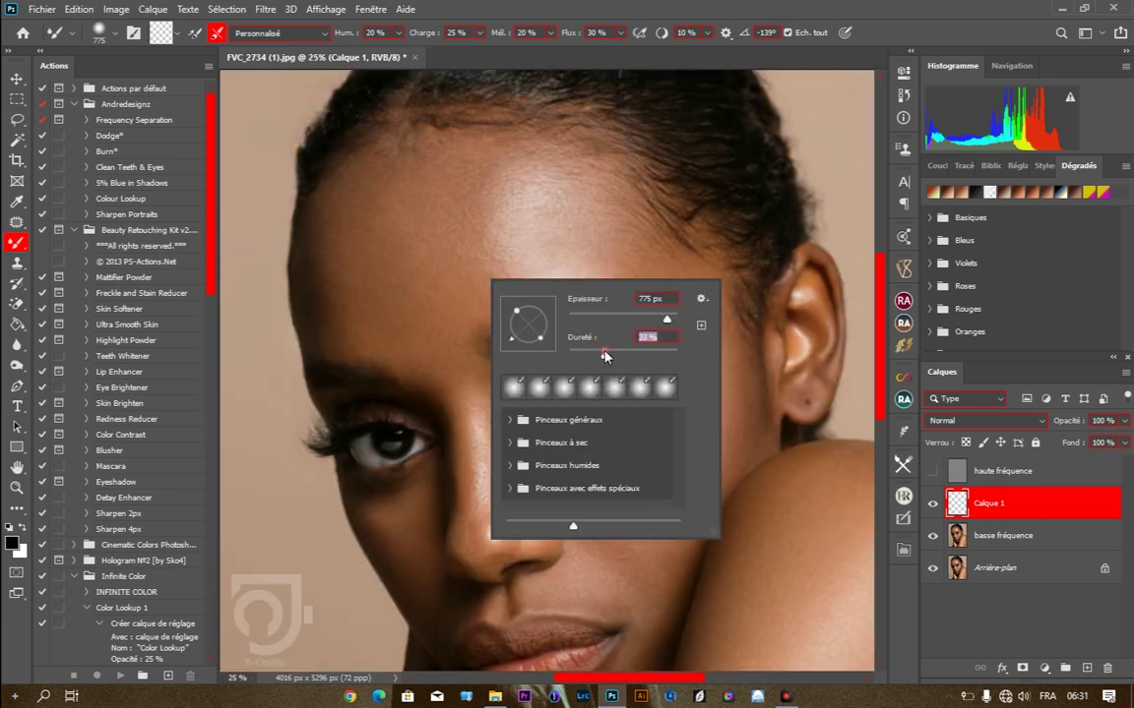
# Blend the skin tones across the forehead on Calque 1 with a large Mixer Brush, adjusting its size between about 543 and 783 px.
pyautogui.moveTo(511, 242); pyautogui.dragTo(498, 240)
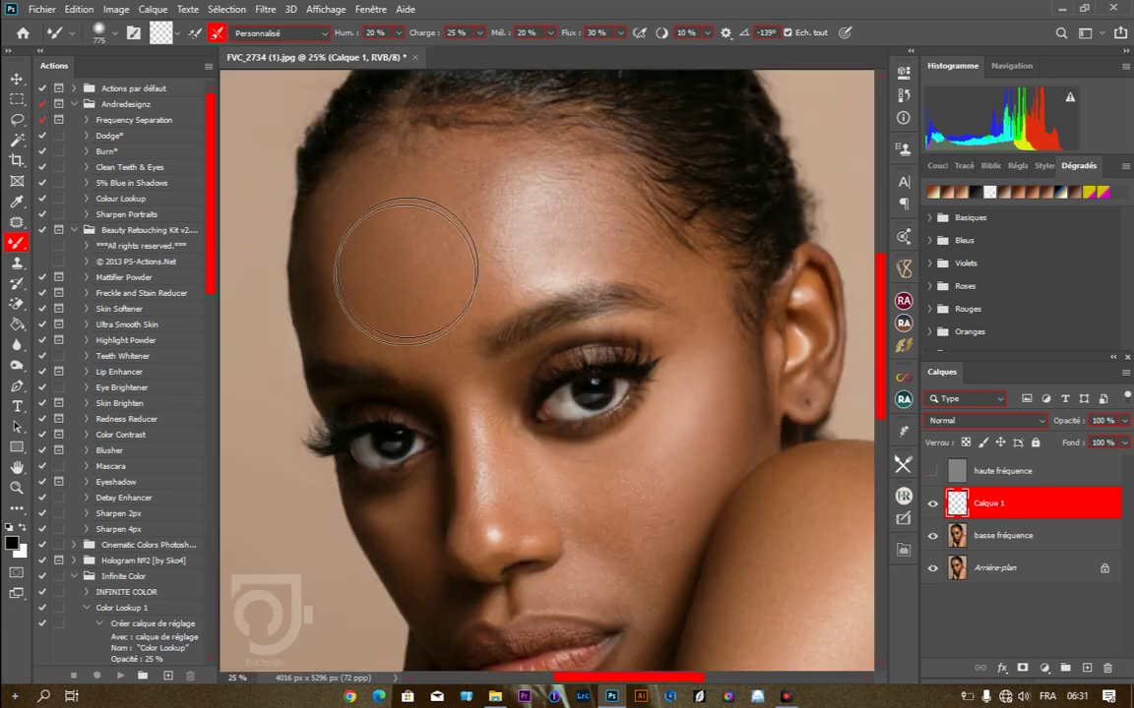
pyautogui.press('[')
pyautogui.moveTo(363, 257)
pyautogui.mouseDown()
pyautogui.moveTo(403, 317)
pyautogui.moveTo(335, 290)
pyautogui.moveTo(359, 313)
pyautogui.moveTo(339, 232)
pyautogui.moveTo(370, 320)
pyautogui.moveTo(398, 307)
pyautogui.mouseUp()
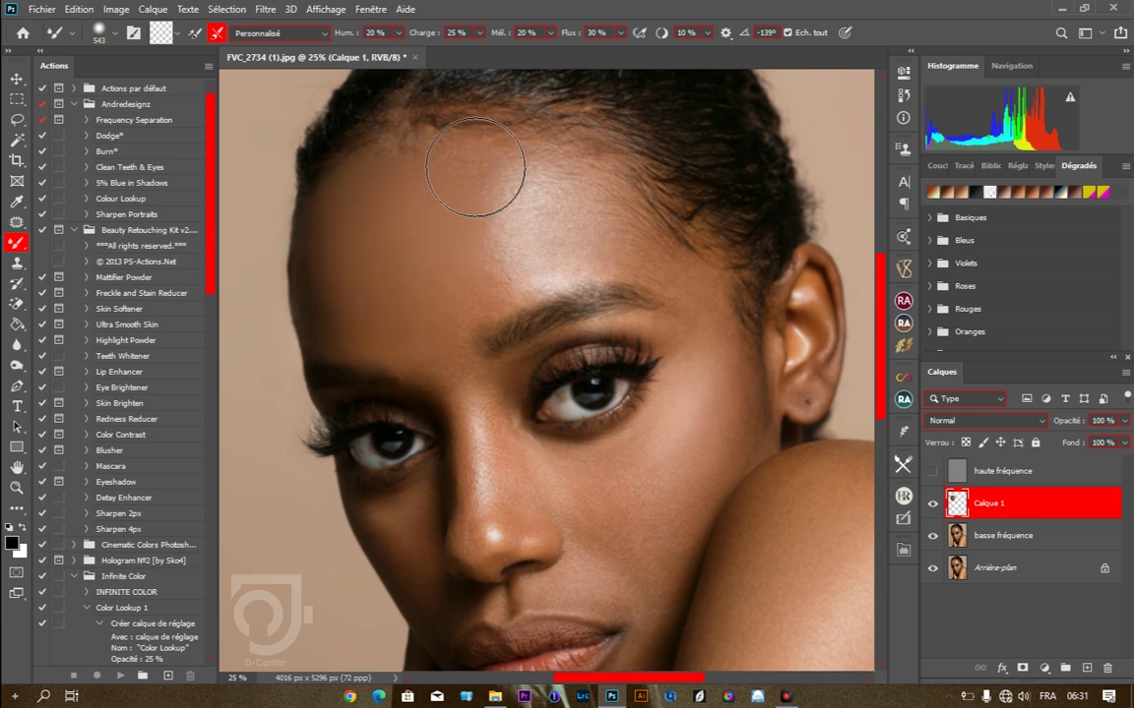
pyautogui.press(']')
pyautogui.moveTo(551, 213)
pyautogui.mouseDown()
pyautogui.moveTo(511, 214)
pyautogui.moveTo(518, 203)
pyautogui.mouseUp()
pyautogui.scroll(-1, 496, 197)
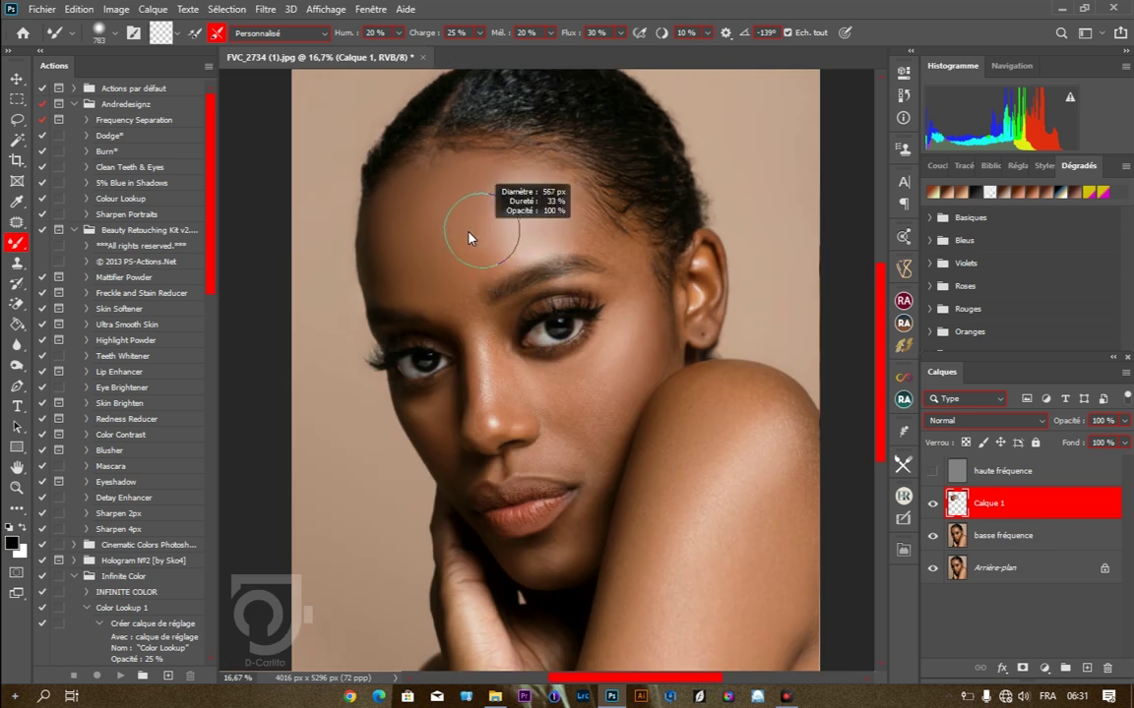
pyautogui.moveTo(469, 237)
pyautogui.mouseDown()
pyautogui.moveTo(560, 204)
pyautogui.moveTo(501, 205)
pyautogui.moveTo(501, 221)
pyautogui.moveTo(496, 177)
pyautogui.moveTo(509, 241)
pyautogui.mouseUp()
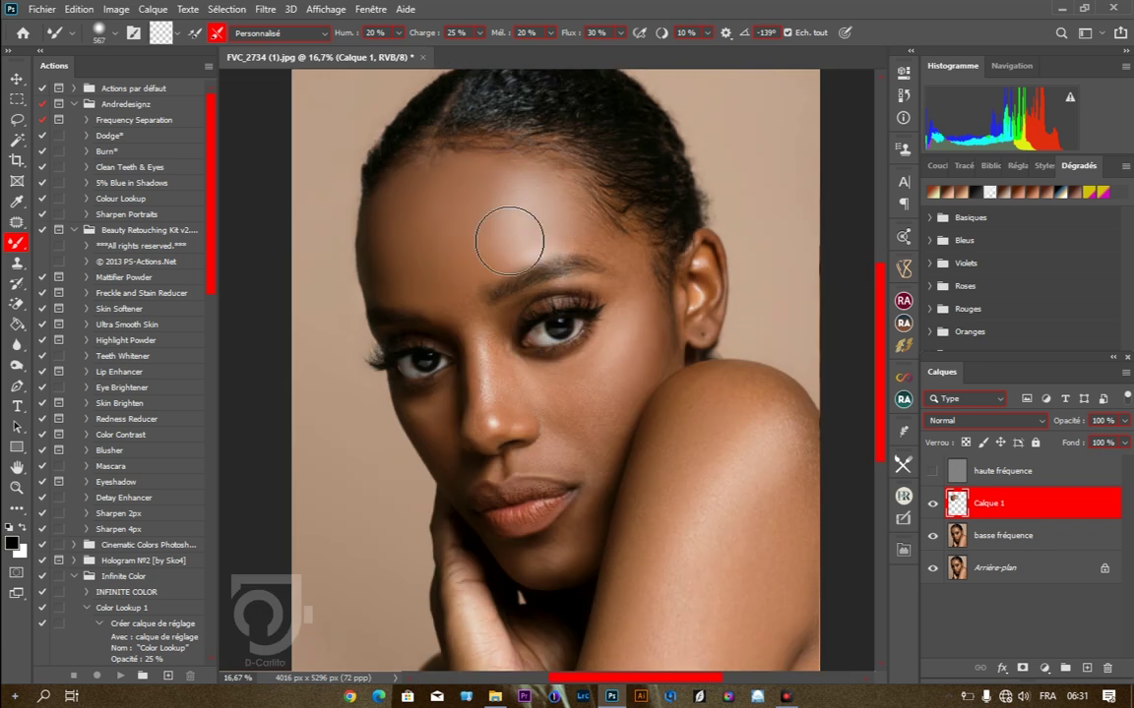
# Smooth the skin tones of the cheek, the temple, the area between the eyebrows and the nose with a smaller Mixer Brush.
pyautogui.moveTo(621, 359)
pyautogui.mouseDown()
pyautogui.moveTo(638, 335)
pyautogui.moveTo(615, 391)
pyautogui.moveTo(561, 393)
pyautogui.moveTo(640, 362)
pyautogui.mouseUp()
pyautogui.moveTo(612, 274)
pyautogui.mouseDown()
pyautogui.moveTo(575, 231)
pyautogui.moveTo(612, 259)
pyautogui.mouseUp()
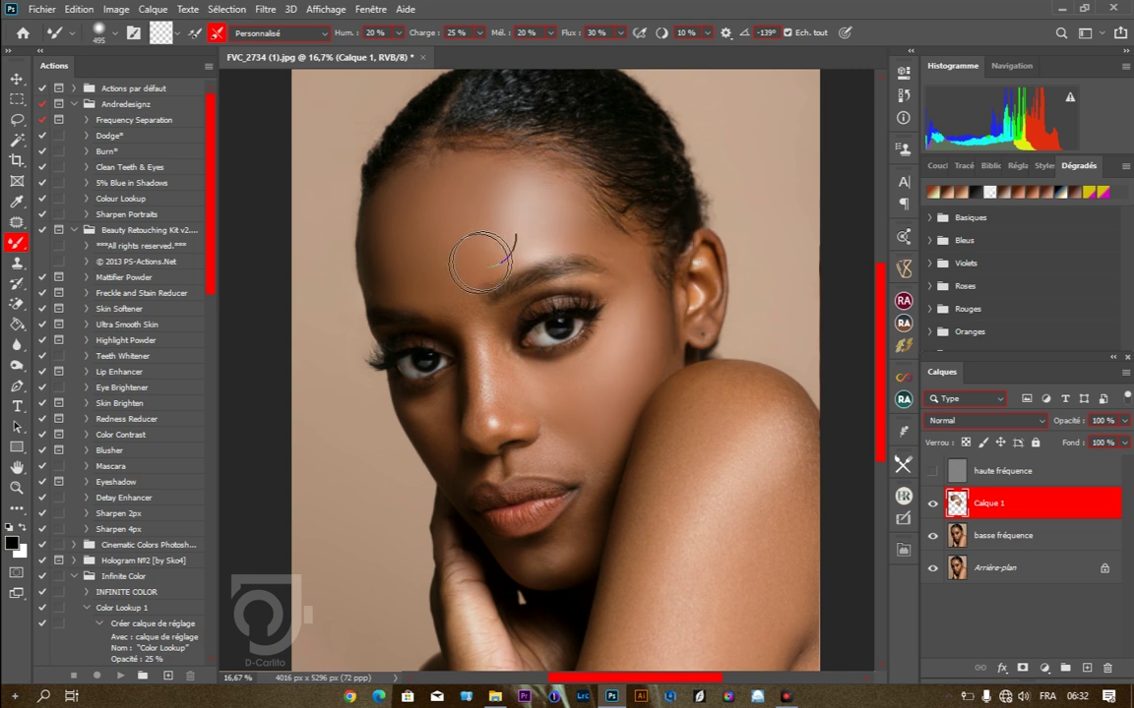
pyautogui.moveTo(480, 262); pyautogui.dragTo(497, 251)
pyautogui.click(466, 326)
pyautogui.moveTo(445, 305)
pyautogui.mouseDown()
pyautogui.moveTo(473, 340)
pyautogui.moveTo(478, 377)
pyautogui.mouseUp()
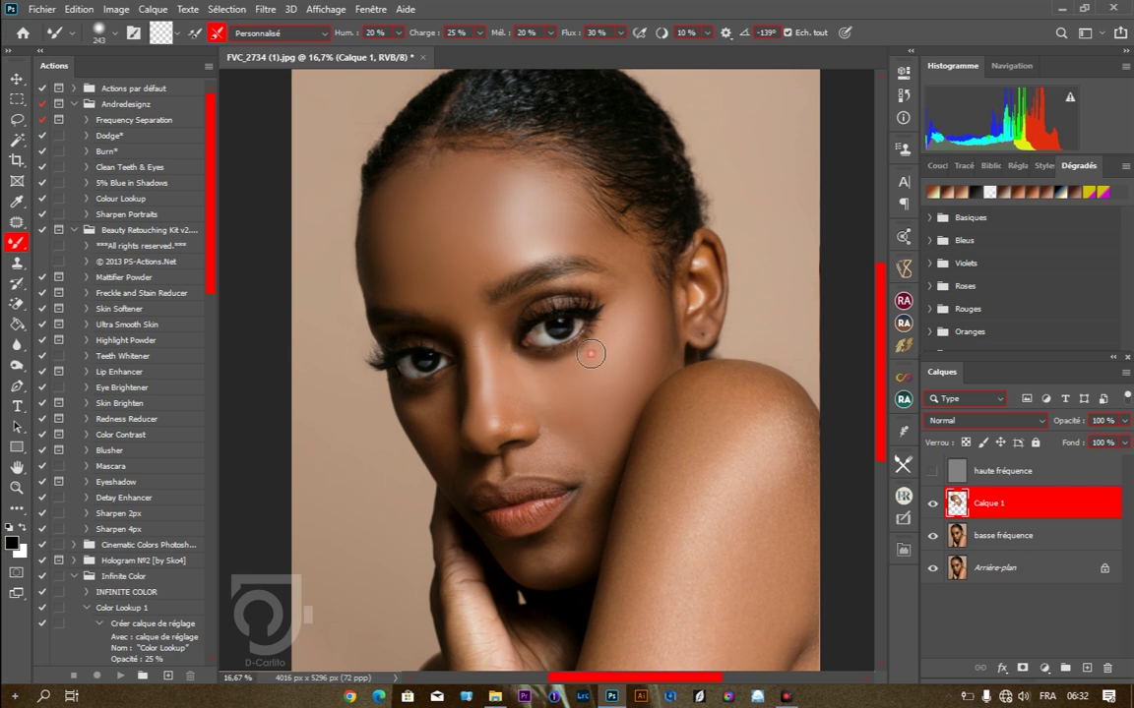
# Even out the tones around the eyes, the cheek beside the mouth, the upper forehead and the nose bridge.
pyautogui.moveTo(617, 295); pyautogui.dragTo(508, 317)
pyautogui.moveTo(618, 295); pyautogui.dragTo(641, 316)
pyautogui.moveTo(576, 459)
pyautogui.mouseDown()
pyautogui.moveTo(559, 431)
pyautogui.moveTo(604, 454)
pyautogui.moveTo(561, 382)
pyautogui.mouseUp()
pyautogui.moveTo(438, 184); pyautogui.dragTo(504, 211)
pyautogui.moveTo(511, 316); pyautogui.dragTo(468, 323)
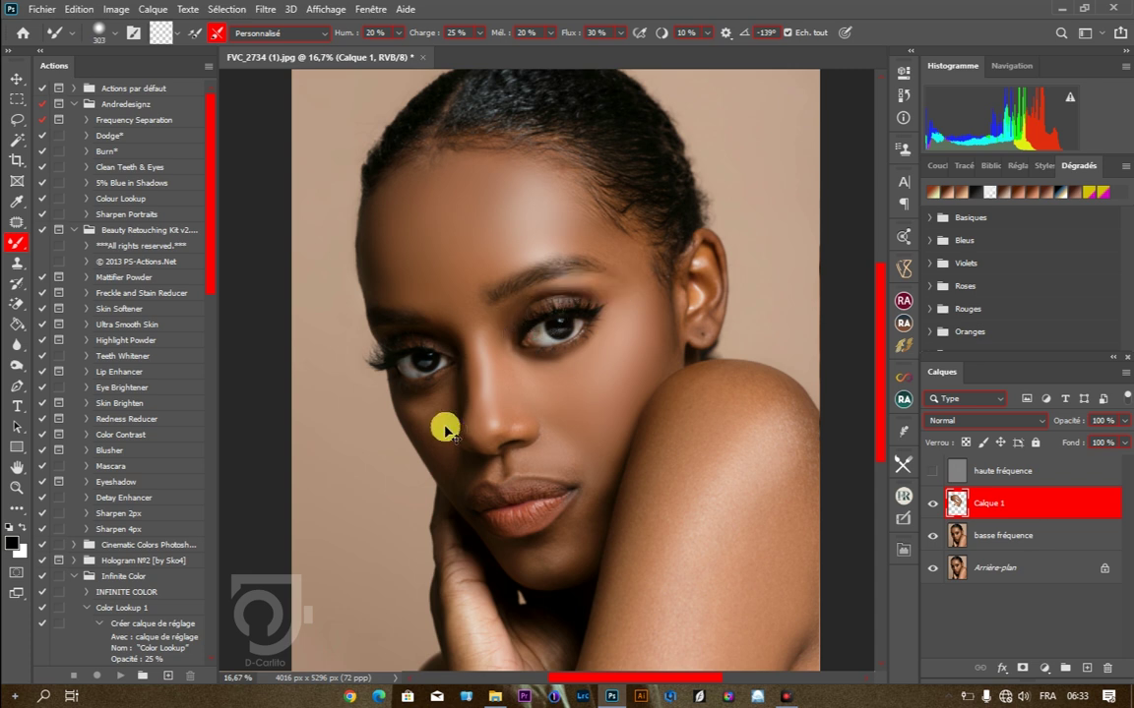
# Blend the transitions around the nose, mouth, jaw and lower cheek with a Mixer Brush of about 199 to 271 px.
pyautogui.scroll(1, 427, 416)
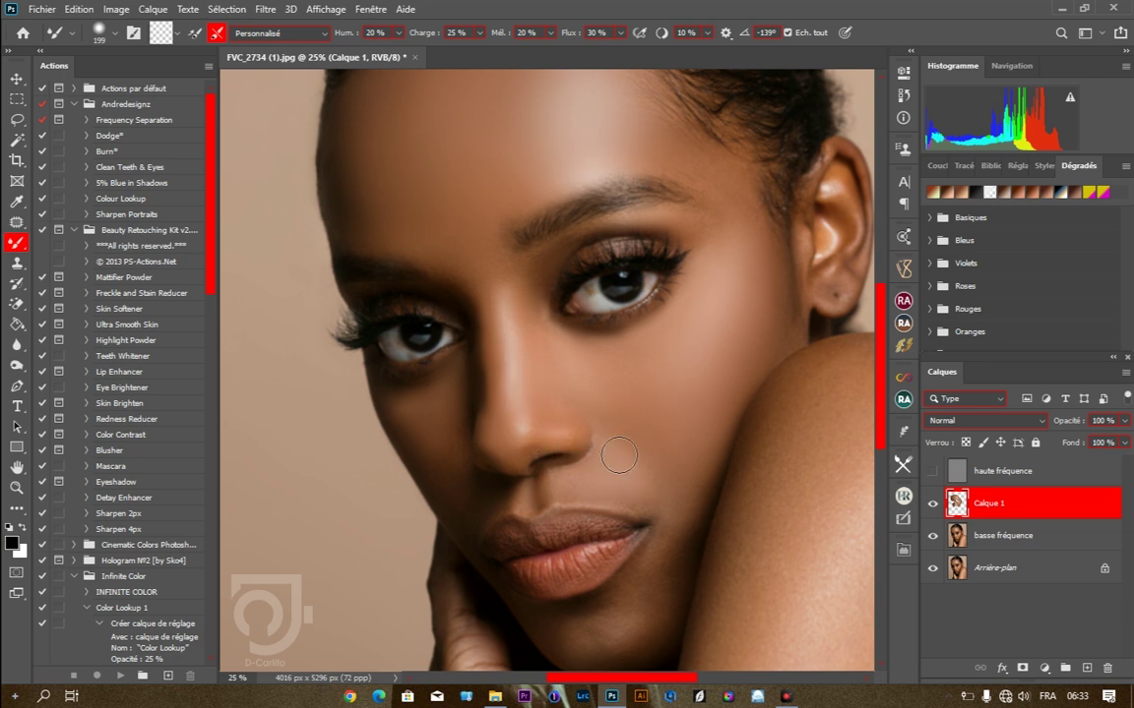
pyautogui.scroll(-1, 697, 493)
pyautogui.moveTo(697, 493); pyautogui.dragTo(693, 389)
pyautogui.moveTo(638, 478); pyautogui.dragTo(644, 484)
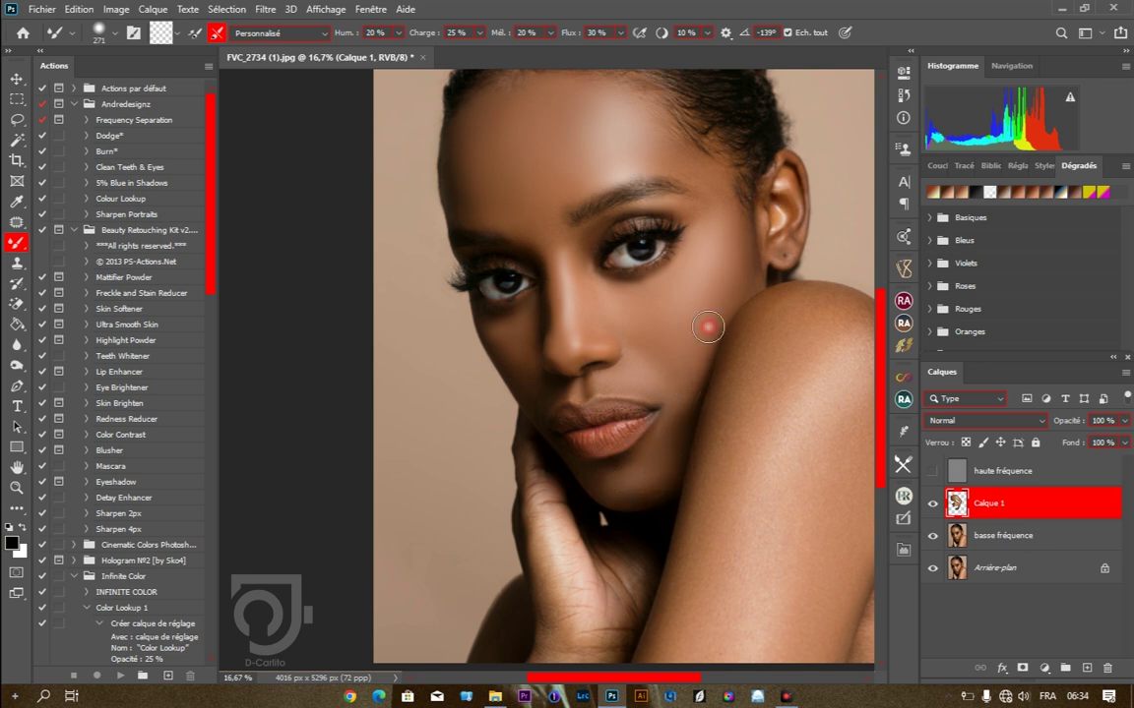
pyautogui.moveTo(680, 307); pyautogui.dragTo(703, 285)
pyautogui.scroll(2, 699, 307)
# Reduce the Mixer Brush wetness to 11% and load to 6%, and blend the forehead and cheek with broad strokes.
pyautogui.moveTo(397, 32); pyautogui.dragTo(392, 56)
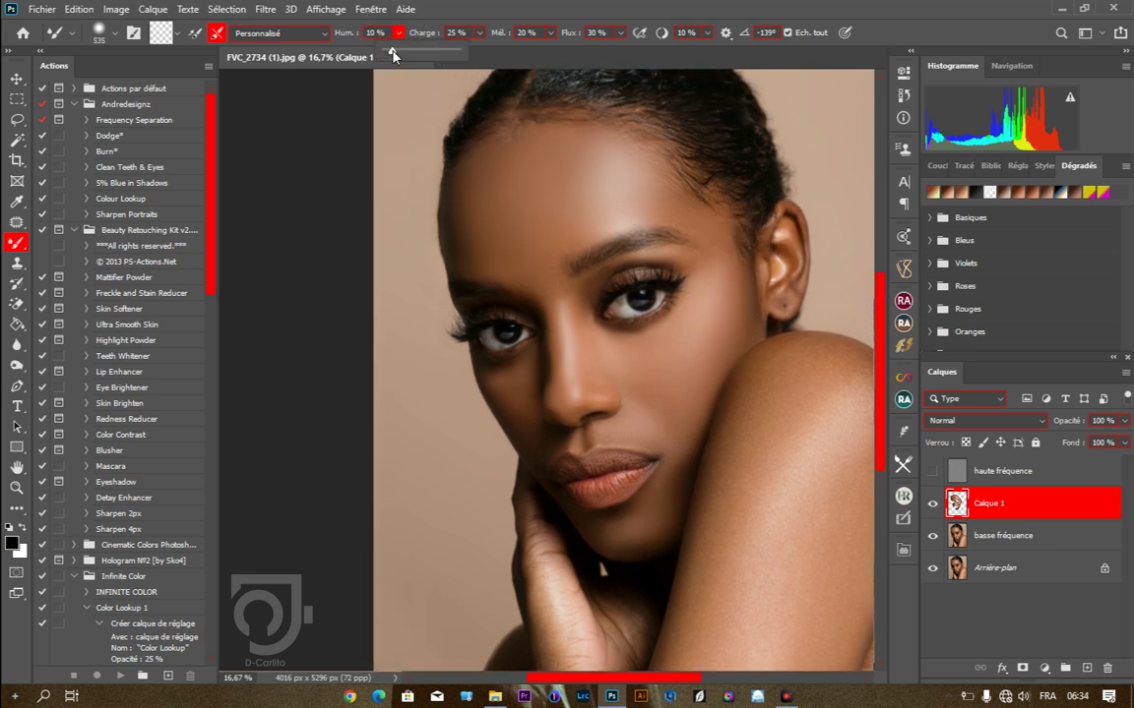
pyautogui.moveTo(480, 33); pyautogui.dragTo(466, 55)
pyautogui.moveTo(518, 175)
pyautogui.mouseDown()
pyautogui.moveTo(549, 195)
pyautogui.moveTo(563, 169)
pyautogui.moveTo(507, 237)
pyautogui.mouseUp()
pyautogui.moveTo(587, 185)
pyautogui.mouseDown()
pyautogui.moveTo(558, 175)
pyautogui.moveTo(504, 195)
pyautogui.moveTo(550, 195)
pyautogui.mouseUp()
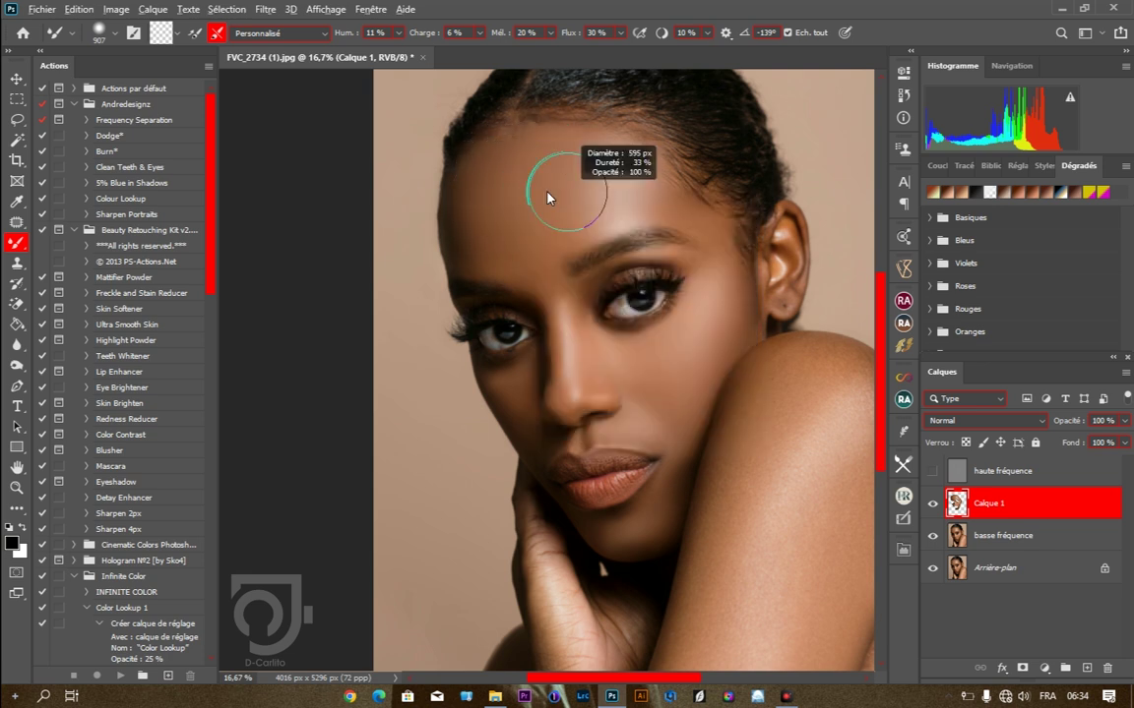
pyautogui.moveTo(730, 318)
pyautogui.mouseDown()
pyautogui.moveTo(716, 290)
pyautogui.moveTo(703, 367)
pyautogui.moveTo(634, 364)
pyautogui.mouseUp()
pyautogui.moveTo(675, 378); pyautogui.dragTo(697, 329)
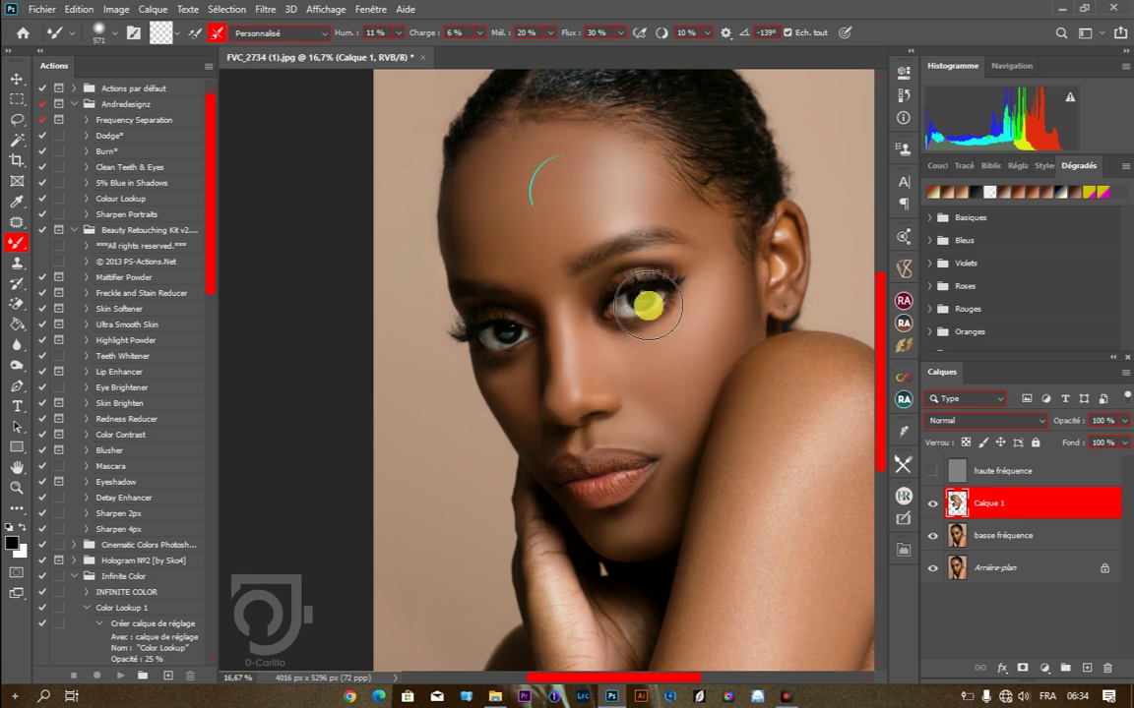
# Smooth the skin of the raised arm and shoulder using large Mixer Brush strokes at about 987 and 715 px.
pyautogui.scroll(-1, 647, 299)
pyautogui.moveTo(662, 678); pyautogui.dragTo(688, 678)
pyautogui.moveTo(660, 452); pyautogui.dragTo(681, 451)
pyautogui.moveTo(691, 392); pyautogui.dragTo(640, 542)
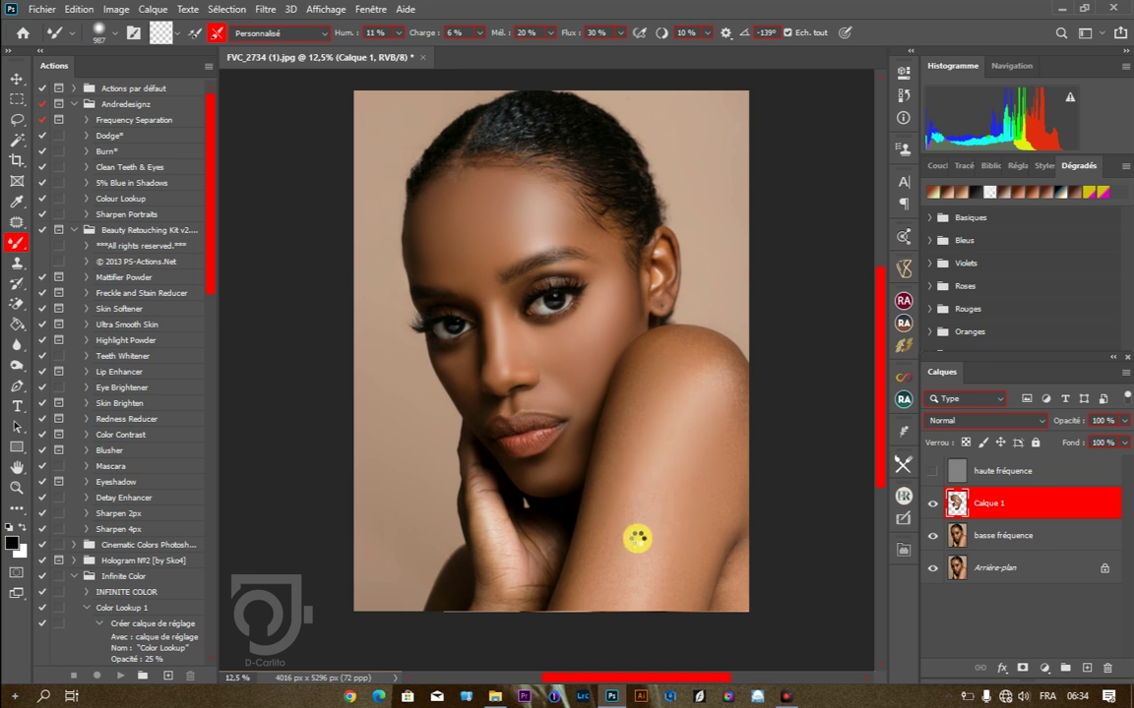
pyautogui.moveTo(593, 472); pyautogui.dragTo(612, 558)
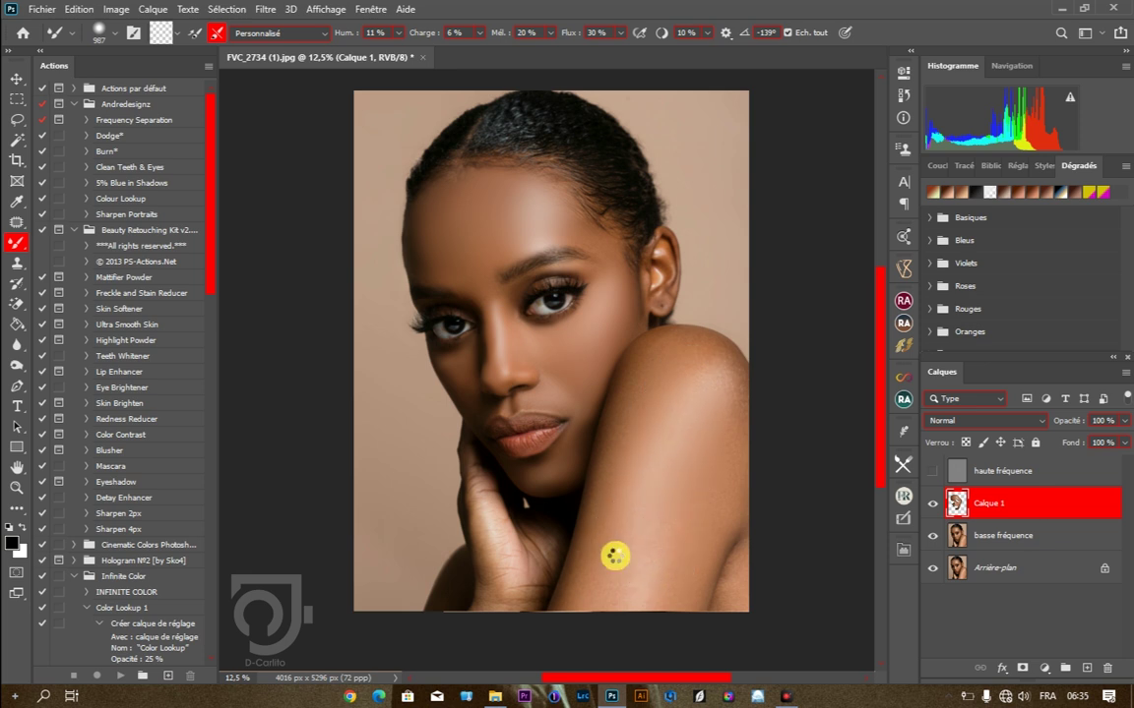
pyautogui.moveTo(653, 546); pyautogui.dragTo(620, 547)
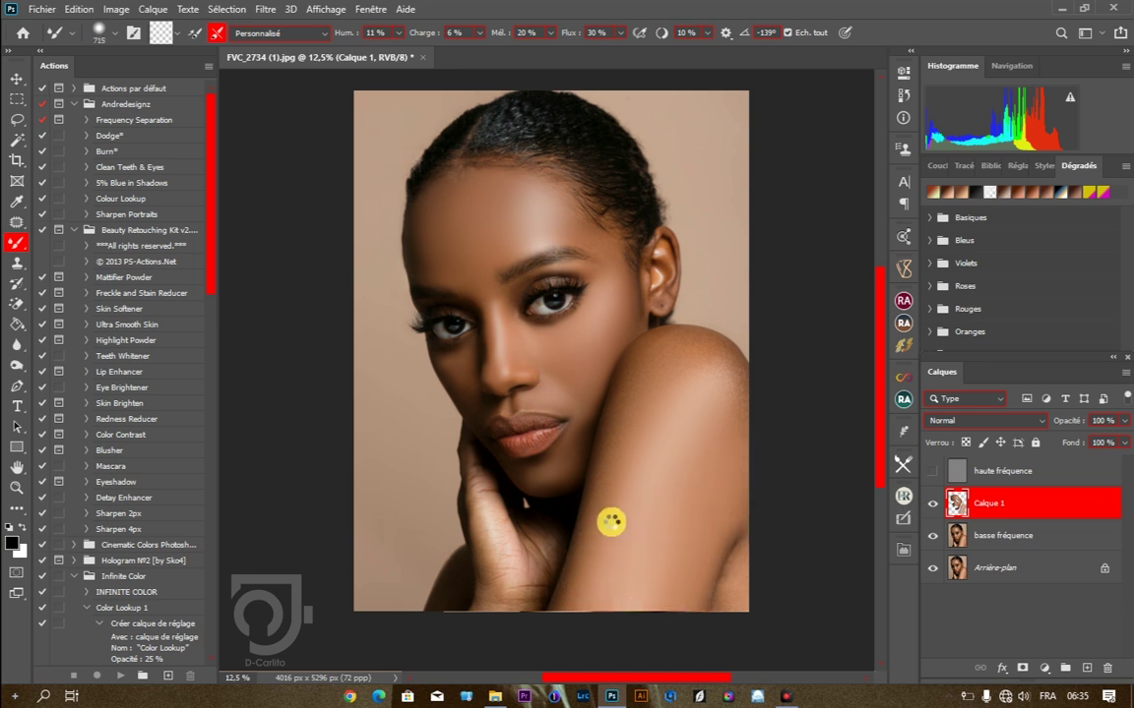
pyautogui.moveTo(611, 523)
pyautogui.mouseDown()
pyautogui.moveTo(635, 477)
pyautogui.moveTo(618, 495)
pyautogui.mouseUp()
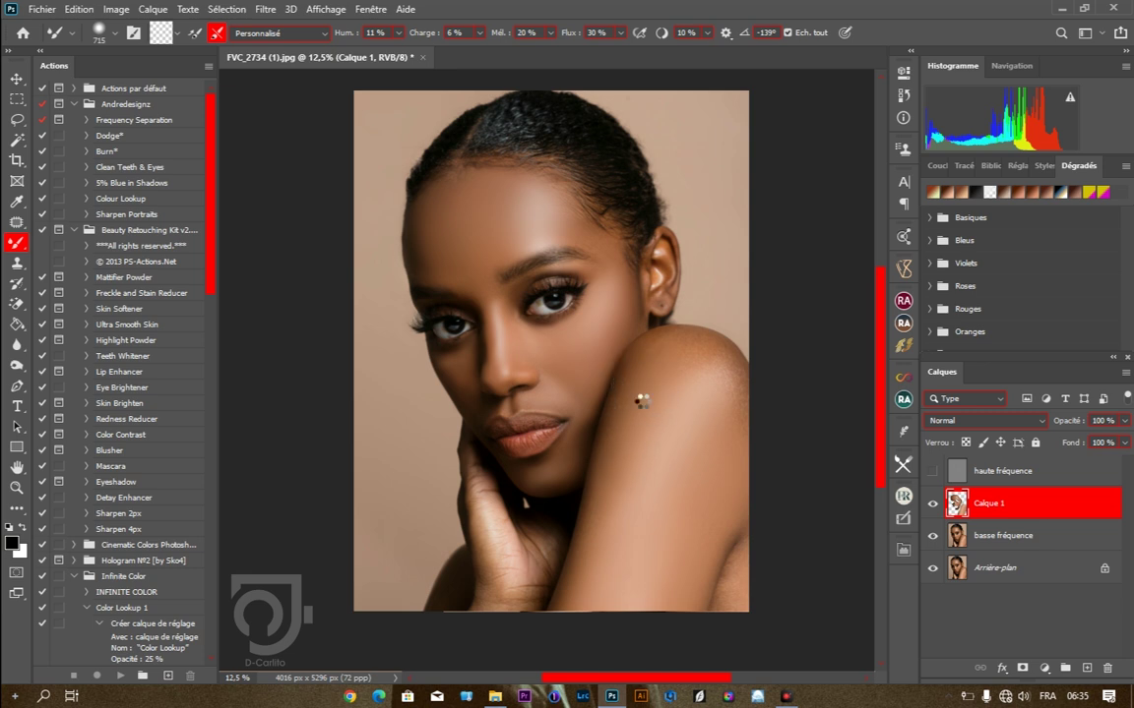
pyautogui.moveTo(641, 402)
pyautogui.mouseDown()
pyautogui.moveTo(638, 375)
pyautogui.moveTo(630, 430)
pyautogui.moveTo(632, 375)
pyautogui.moveTo(679, 362)
pyautogui.mouseUp()
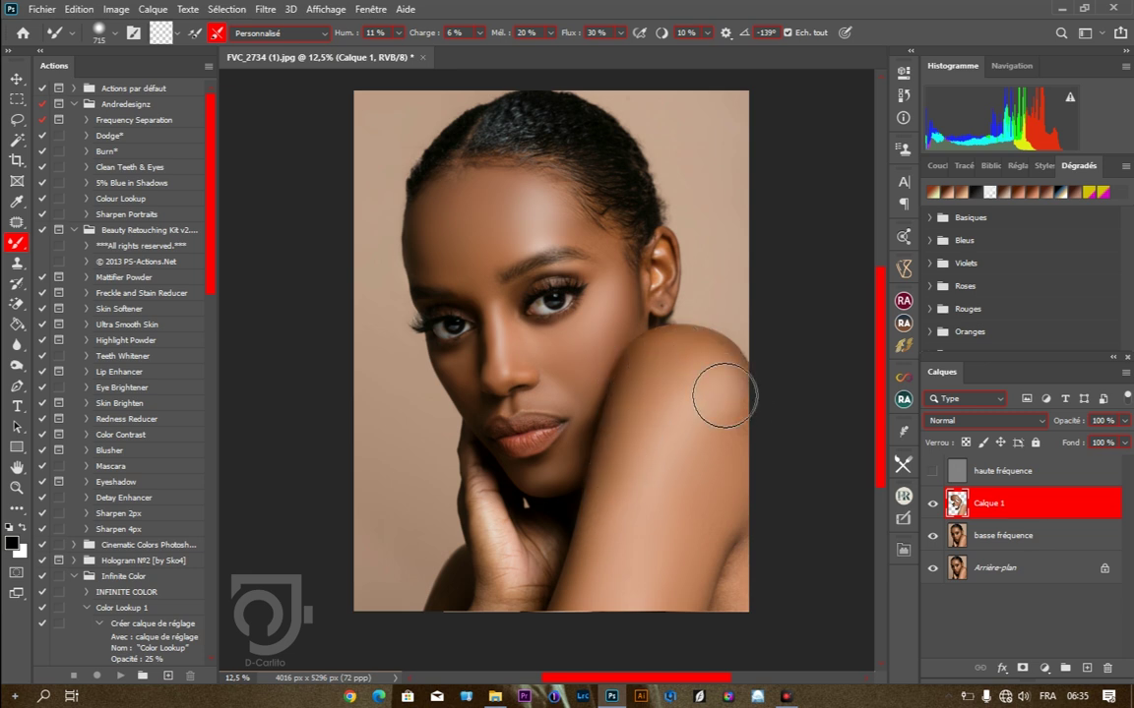
# Shrink the Mixer Brush to about 375 px and smooth the skin behind the upper arm near the photo's lower-right edge.
pyautogui.keyDown('alt'); pyautogui.rightClick(732, 564); pyautogui.keyUp('alt')
pyautogui.moveTo(749, 536); pyautogui.dragTo(717, 534)
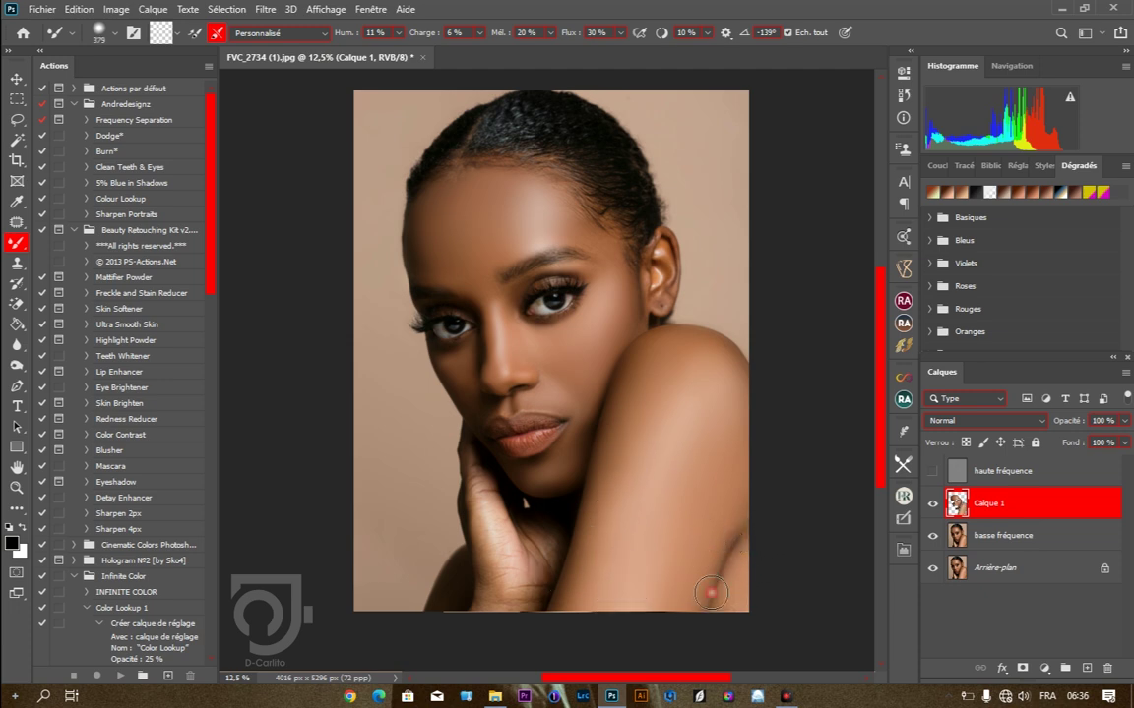
pyautogui.scroll(-1, 576, 344)
pyautogui.scroll(2, 509, 227)
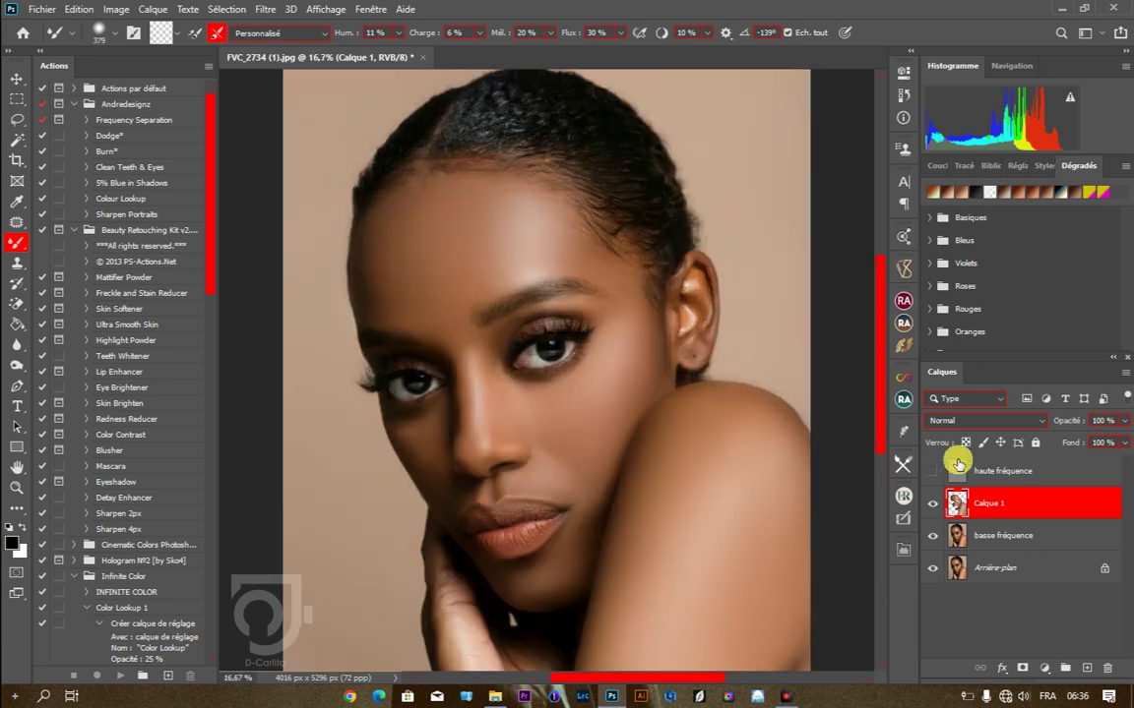
# Group the haute fréquence, Calque 1 and basse fréquence layers and name the group "Séparation de fréquence".
pyautogui.scroll(1, 579, 311)
pyautogui.click(1000, 540)
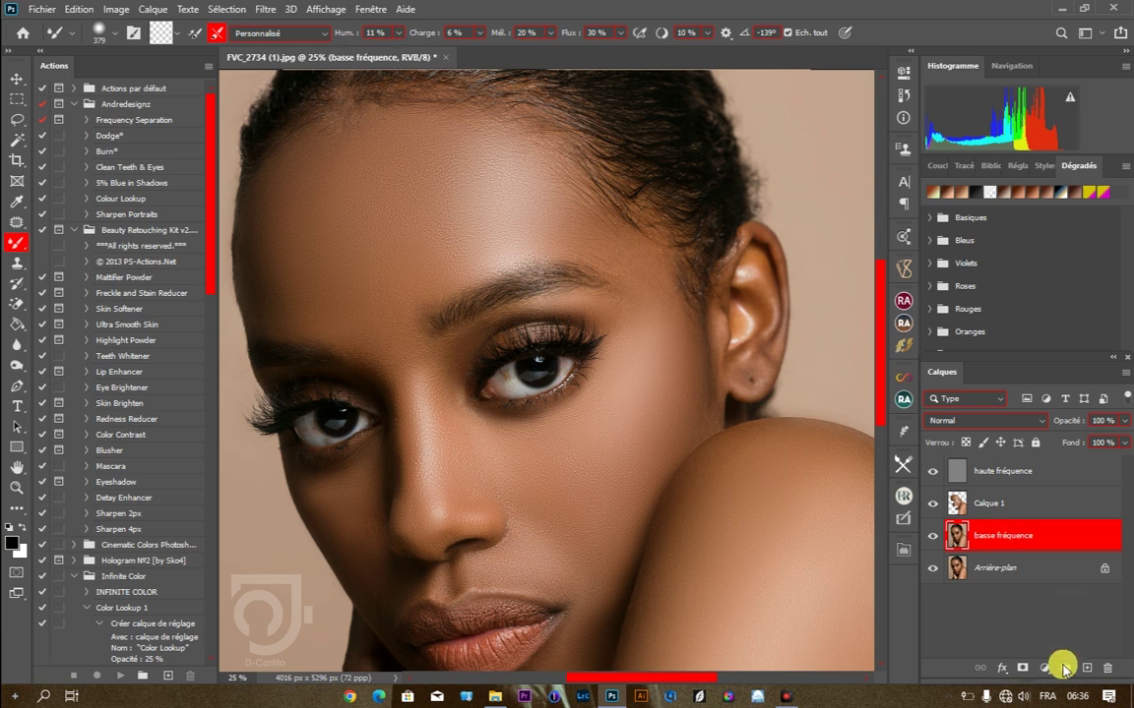
pyautogui.keyDown('shift'); pyautogui.click(1007, 478); pyautogui.keyUp('shift')
pyautogui.click(1057, 666)
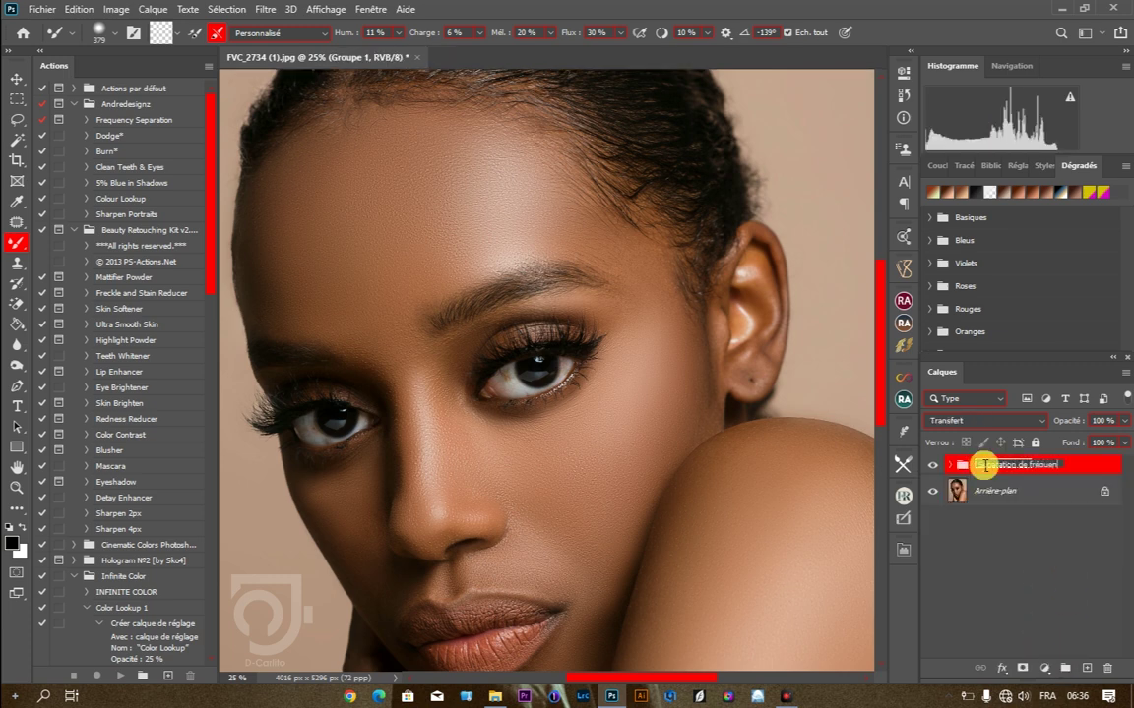
pyautogui.press('Return')
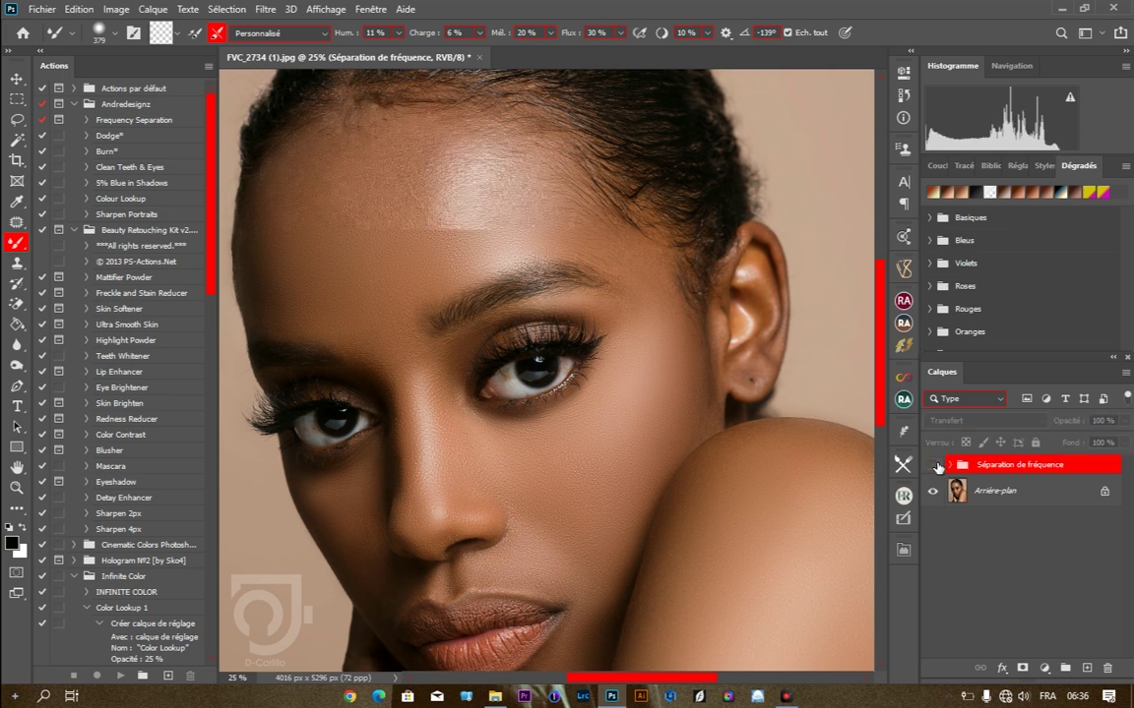
pyautogui.scroll(-1, 554, 358)
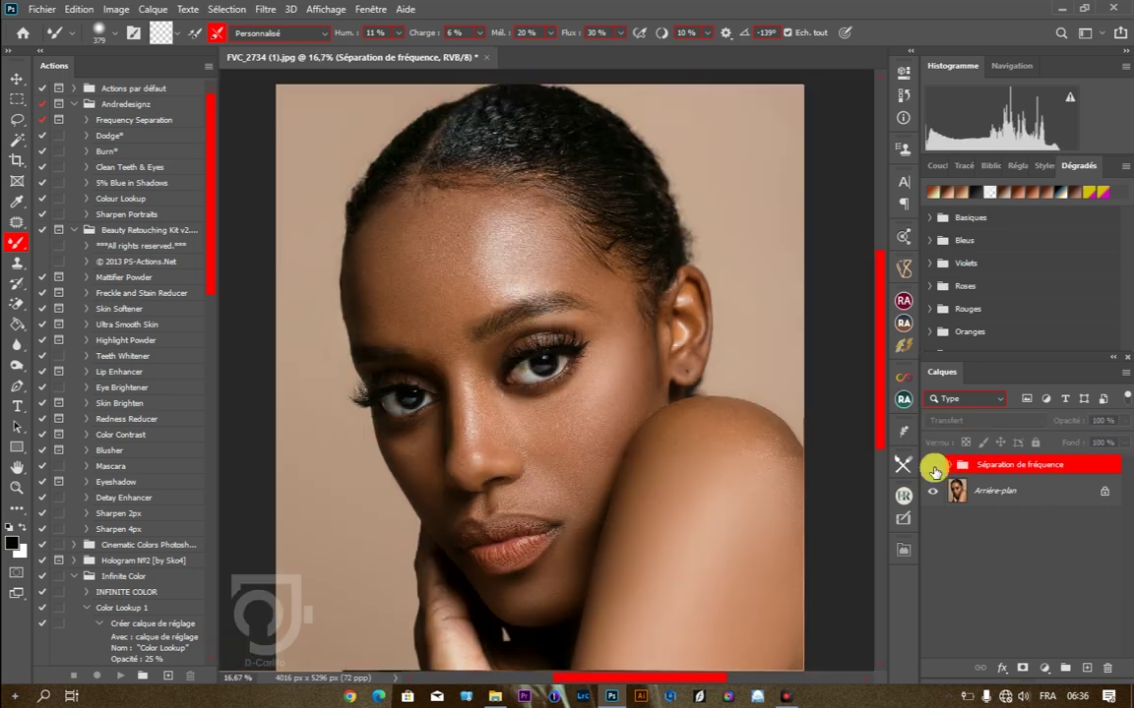
# On the basse fréquence layer inside the group, outline the forehead above the eyebrows with a Lasso selection feathered 24 px.
pyautogui.click(951, 467)
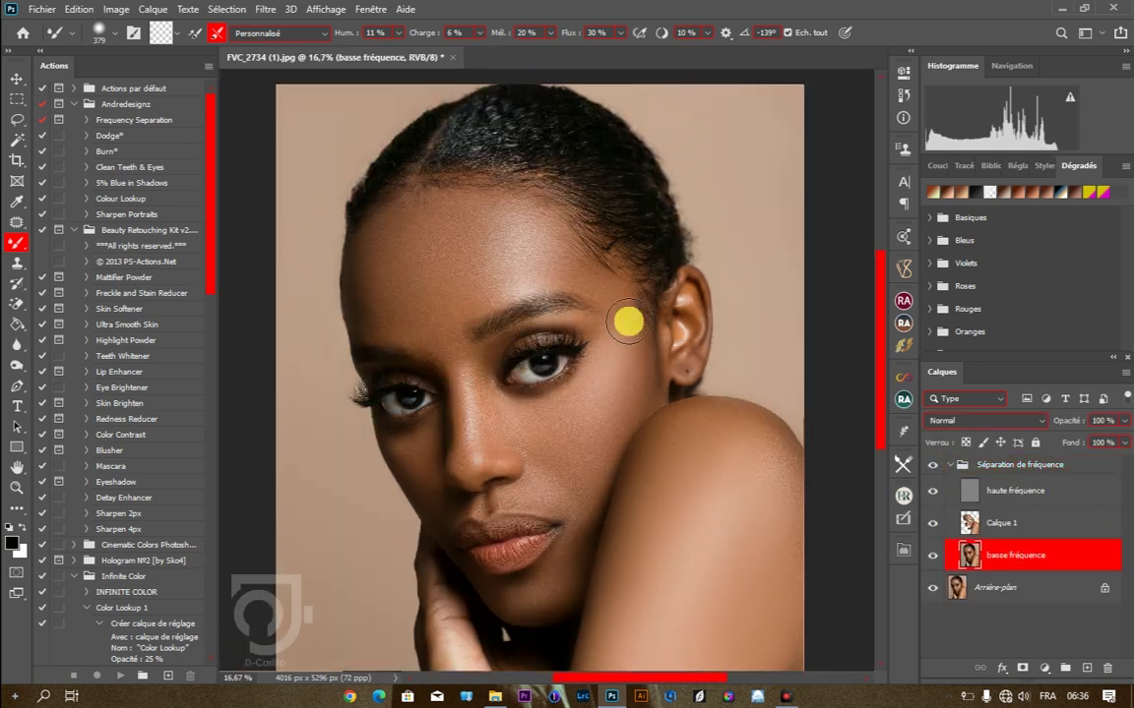
pyautogui.click(15, 119)
pyautogui.write('3')
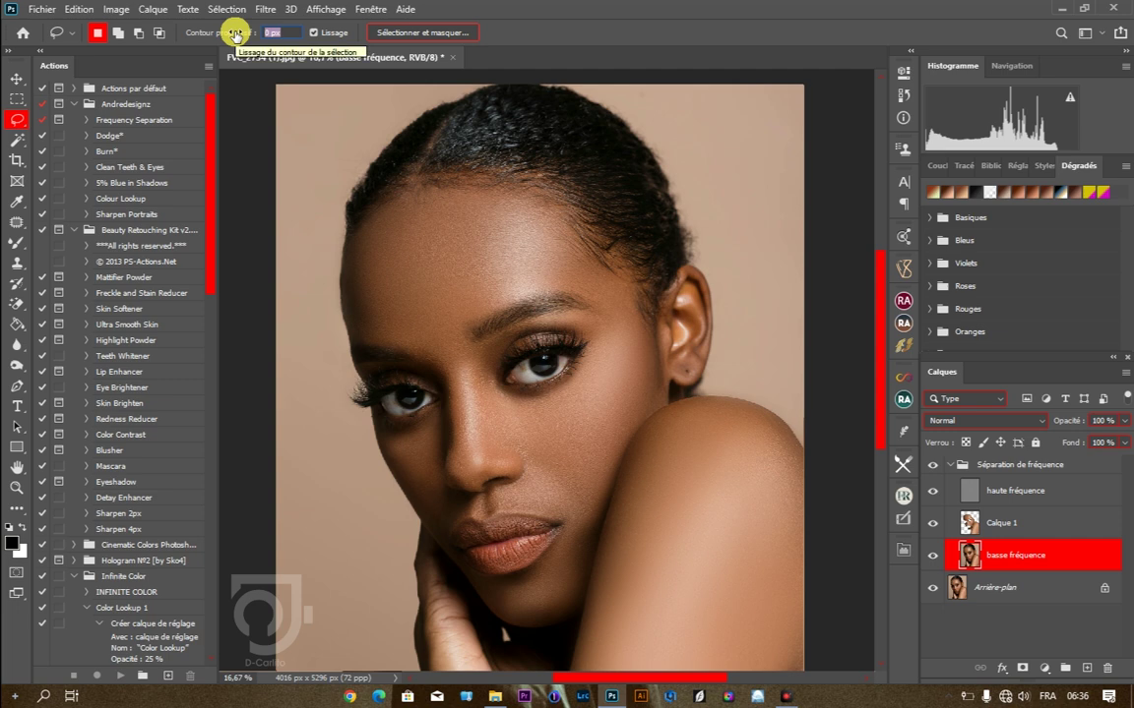
pyautogui.press('Return')
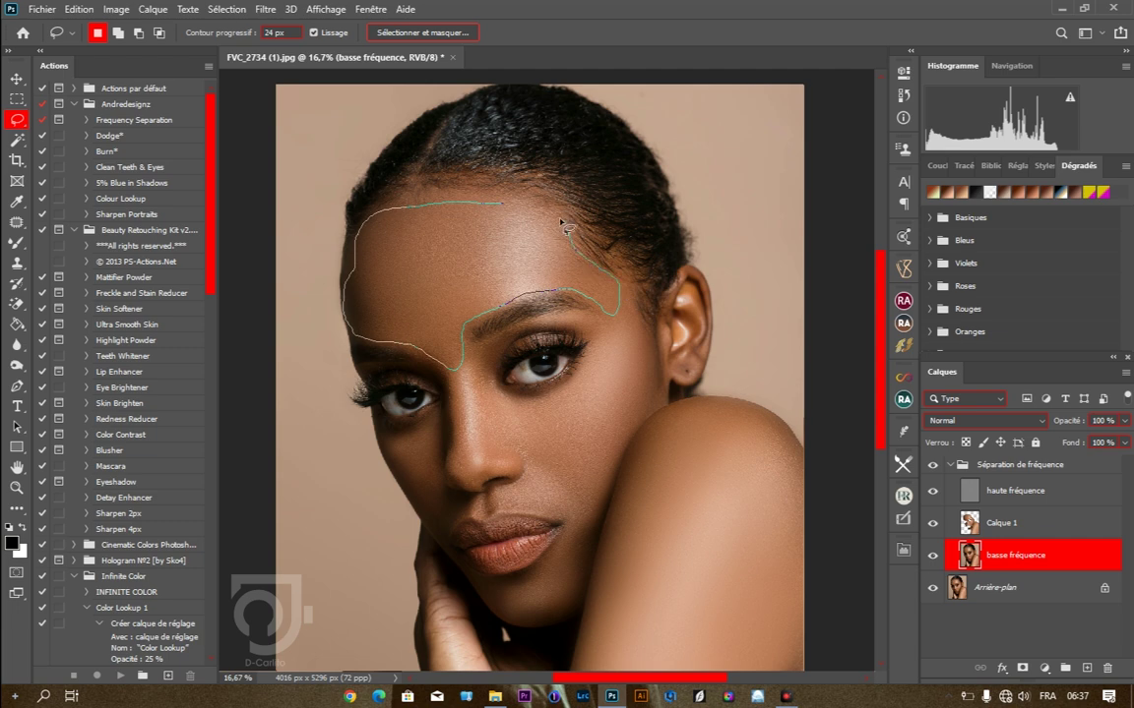
pyautogui.moveTo(492, 194); pyautogui.dragTo(492, 197)
# Apply a Gaussian Blur with a radius of 29.1 px to the forehead selection and deselect it.
pyautogui.click(265, 9)
pyautogui.moveTo(473, 231)
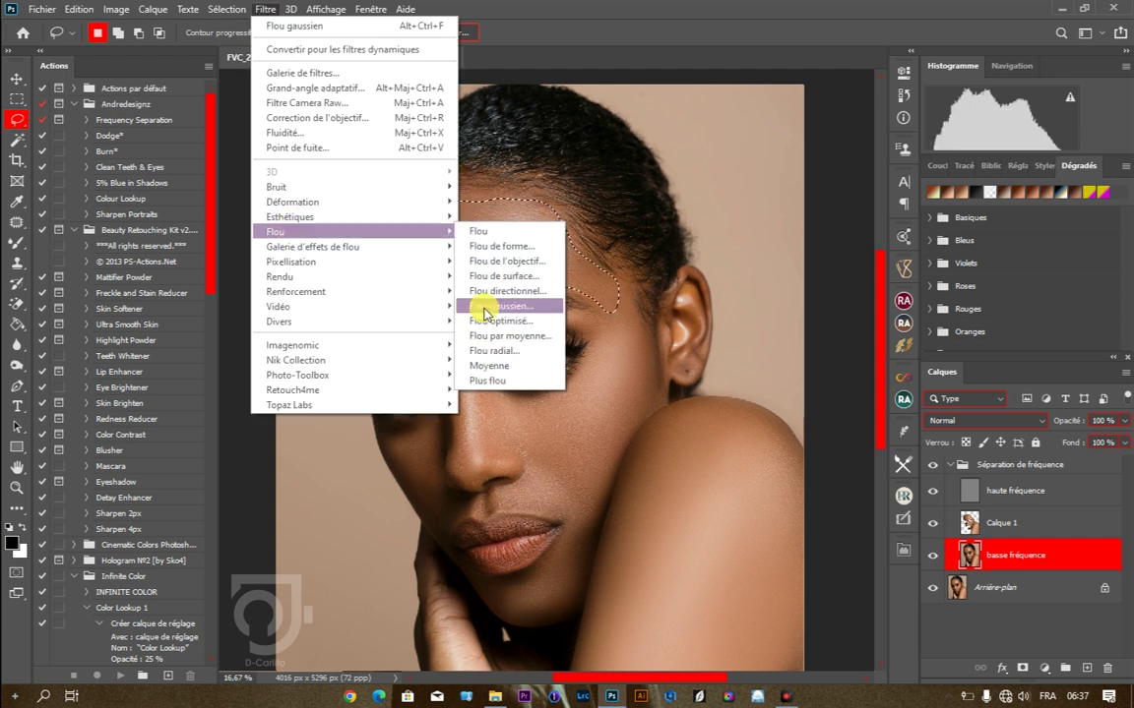
pyautogui.click(537, 303)
pyautogui.moveTo(832, 339); pyautogui.dragTo(872, 340)
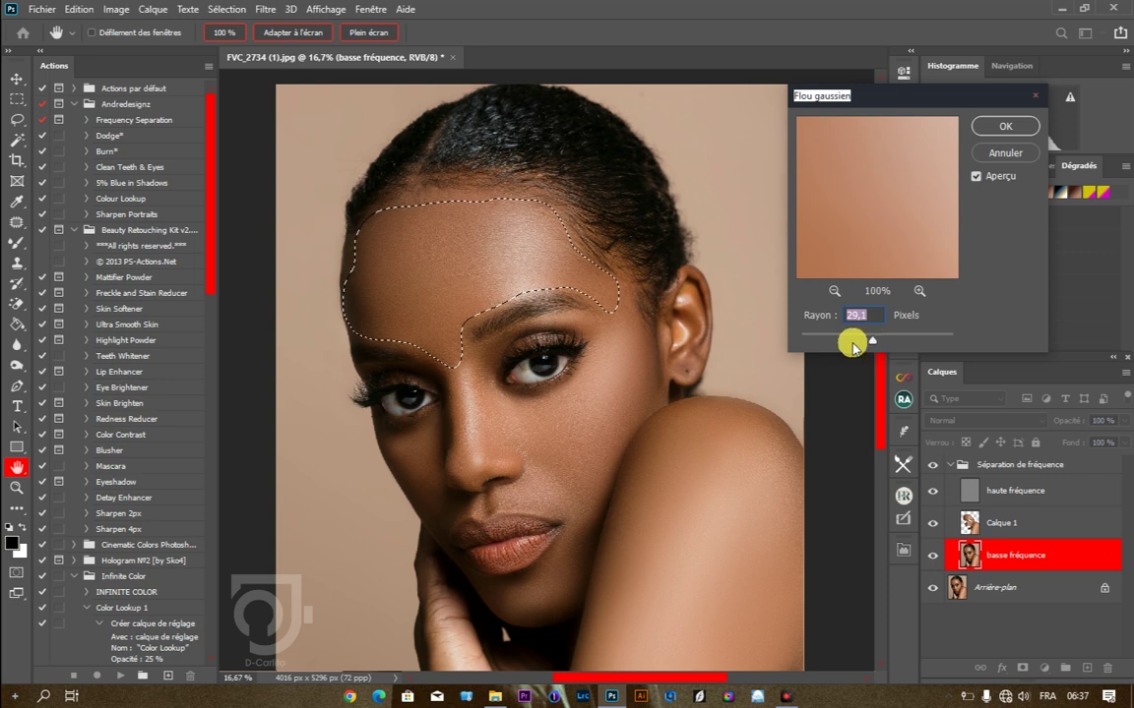
pyautogui.press('Return')
pyautogui.hotkey('ctrl', 'd')
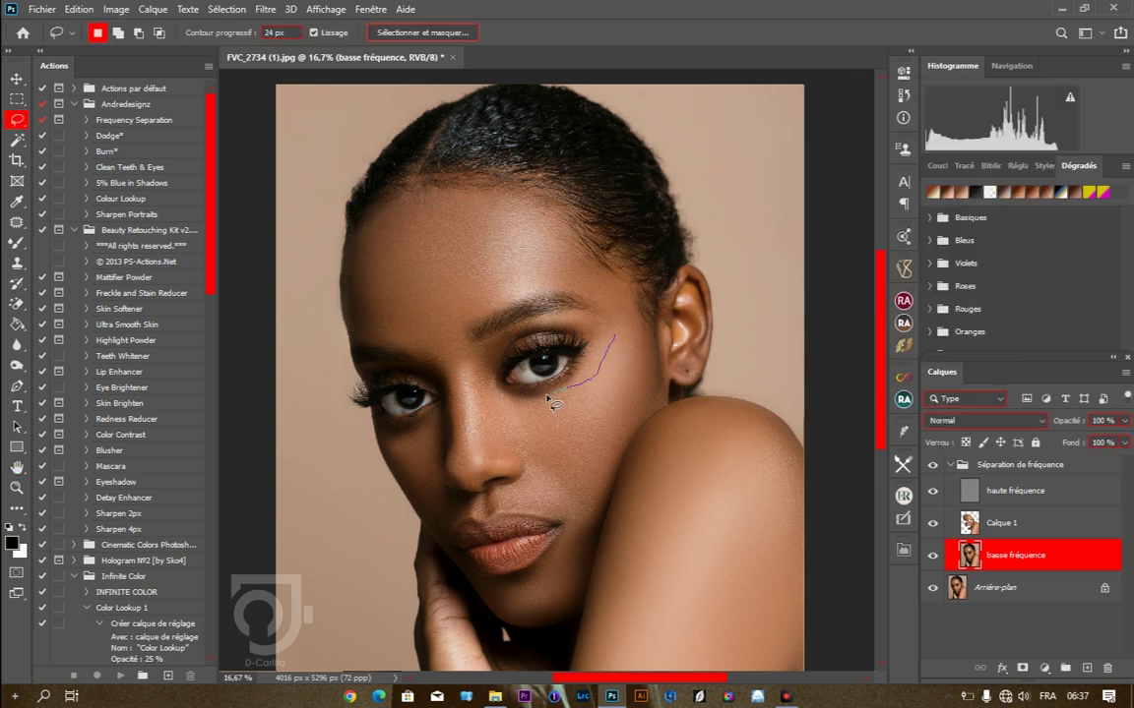
# Lasso the broad cheek below the eye nearest the visible ear, blur it with Gaussian Blur and deselect it.
pyautogui.moveTo(610, 349); pyautogui.dragTo(611, 343)
pyautogui.click(496, 243)
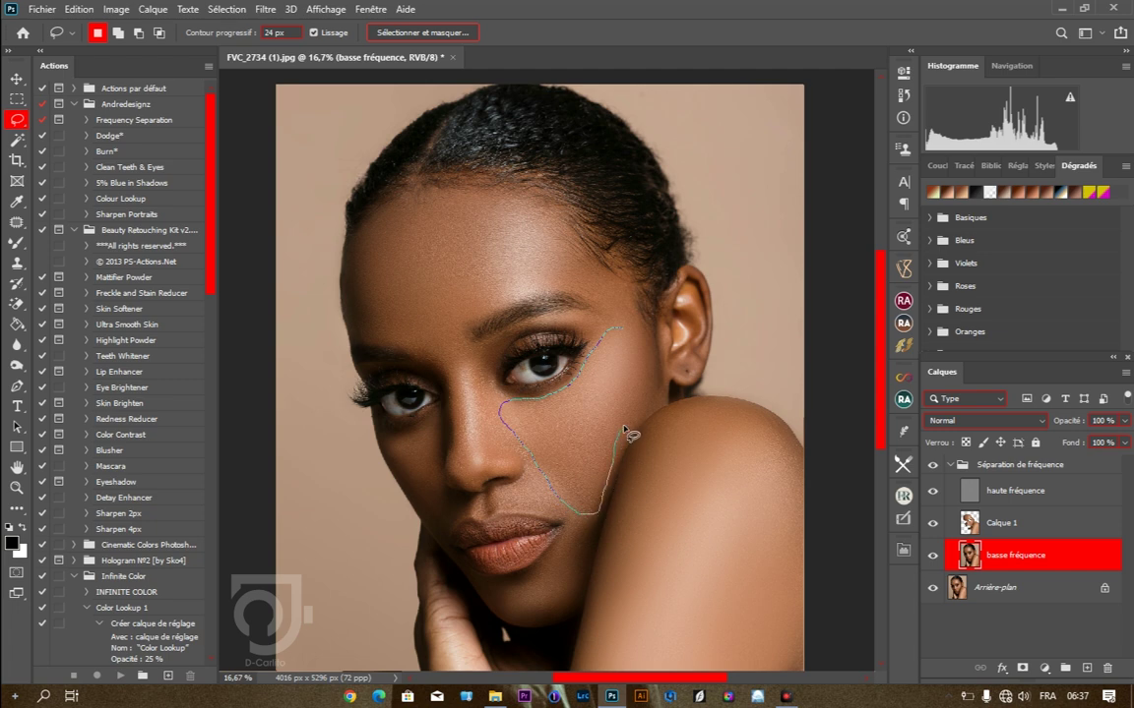
pyautogui.moveTo(626, 337); pyautogui.dragTo(620, 326)
pyautogui.click(264, 9)
pyautogui.moveTo(445, 243)
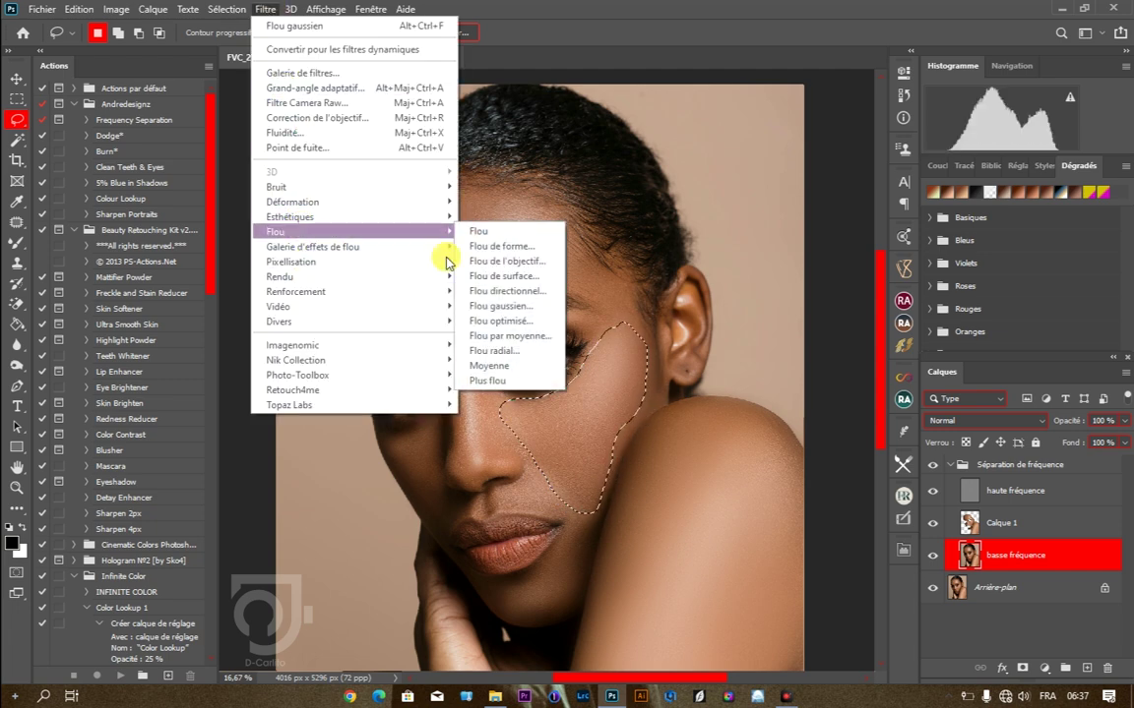
pyautogui.click(496, 307)
pyautogui.moveTo(871, 341); pyautogui.dragTo(866, 342)
pyautogui.press('Return')
pyautogui.click(467, 366)
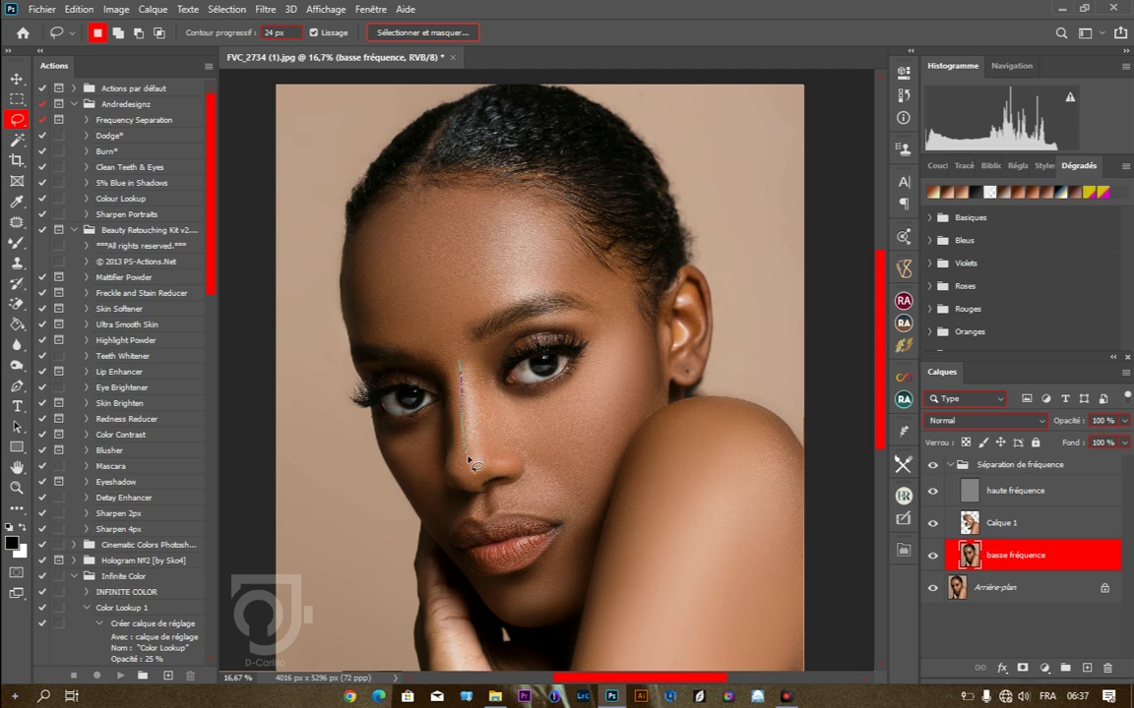
# Lasso the bridge of the nose and the narrow cheek beside it in turn, repeating the last Gaussian Blur on each selection.
pyautogui.moveTo(478, 366); pyautogui.dragTo(463, 362)
pyautogui.click(265, 9)
pyautogui.click(293, 26)
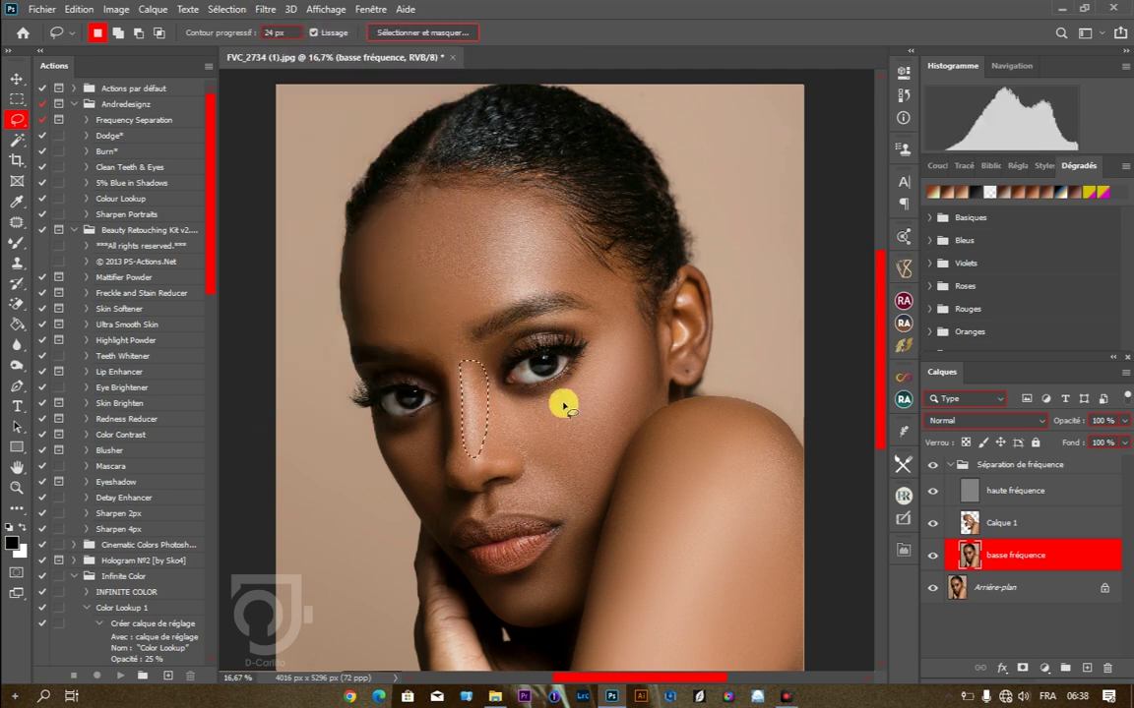
pyautogui.click(561, 405)
pyautogui.moveTo(445, 486); pyautogui.dragTo(446, 417)
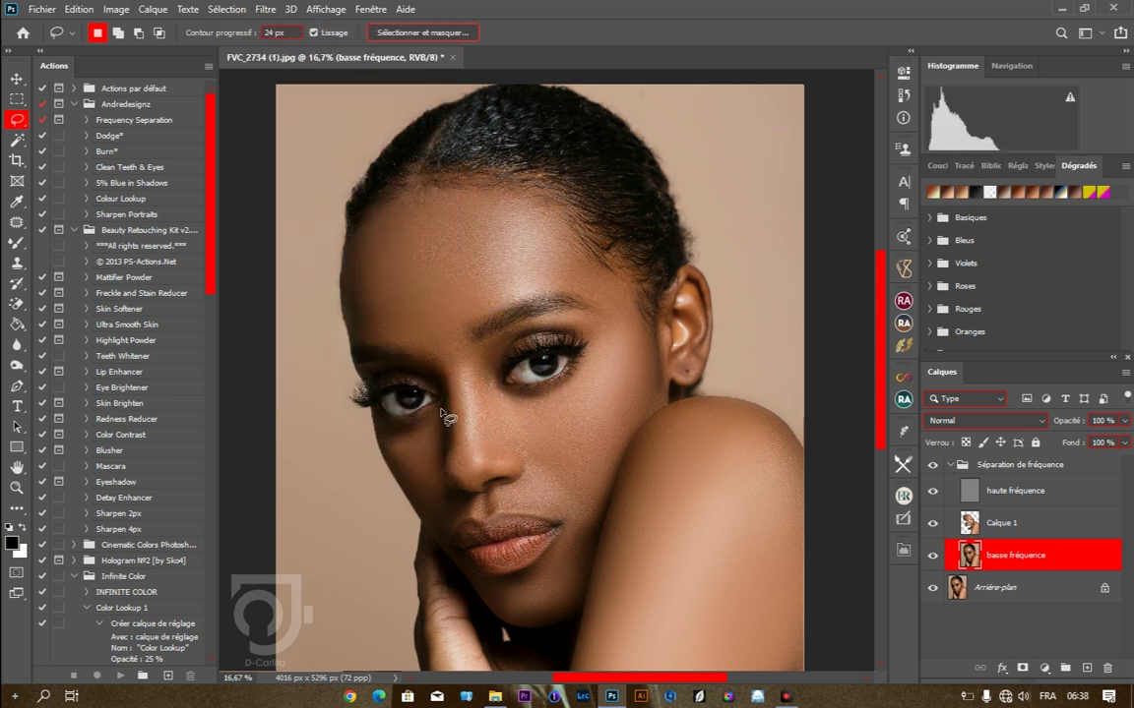
pyautogui.click(553, 585)
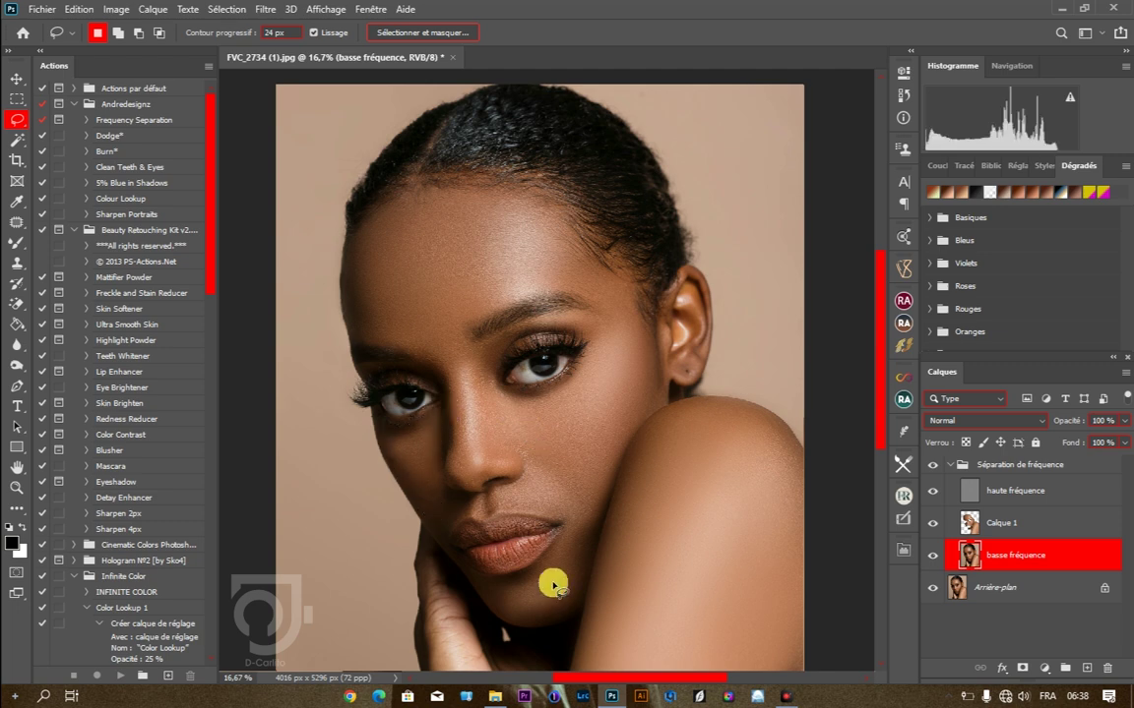
# Lasso the chin below the lips and the area around the larger eye in turn, repeating the Gaussian Blur on each.
pyautogui.moveTo(559, 622); pyautogui.dragTo(572, 506)
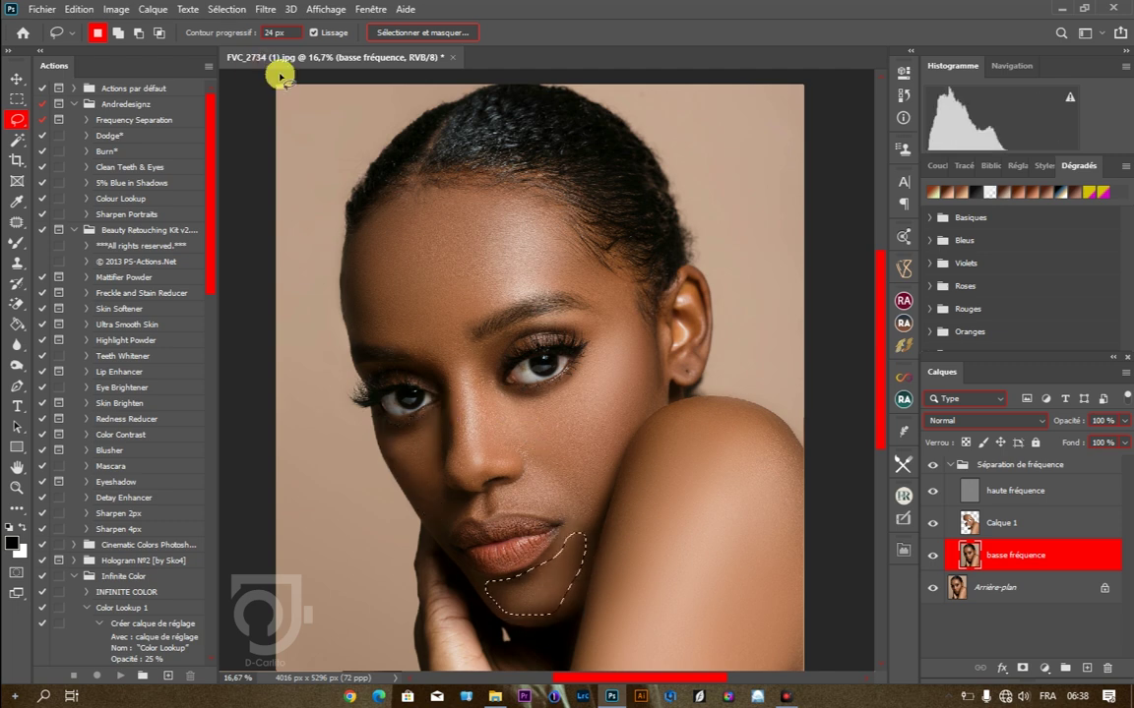
pyautogui.click(497, 381)
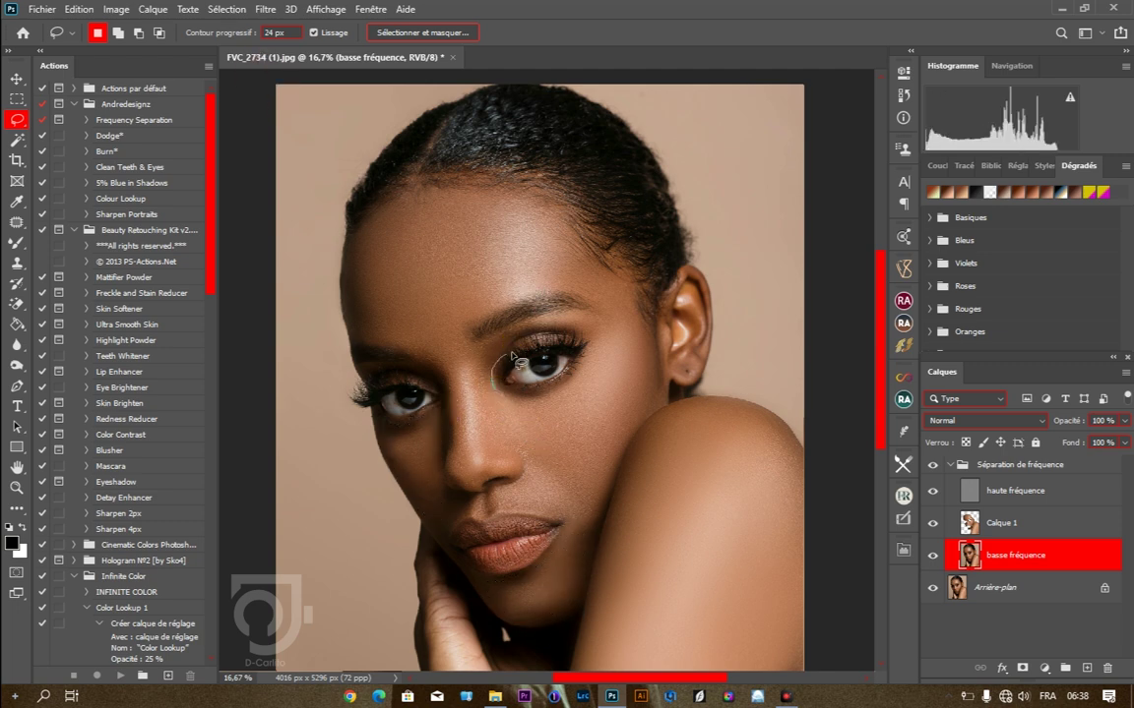
pyautogui.moveTo(560, 321)
pyautogui.mouseDown()
pyautogui.moveTo(496, 344)
pyautogui.moveTo(479, 391)
pyautogui.mouseUp()
pyautogui.click(610, 394)
# Compare the portrait before and after retouching by toggling the visibility of the Séparation de fréquence group.
pyautogui.keyDown('alt'); pyautogui.click(495, 318); pyautogui.keyUp('alt')
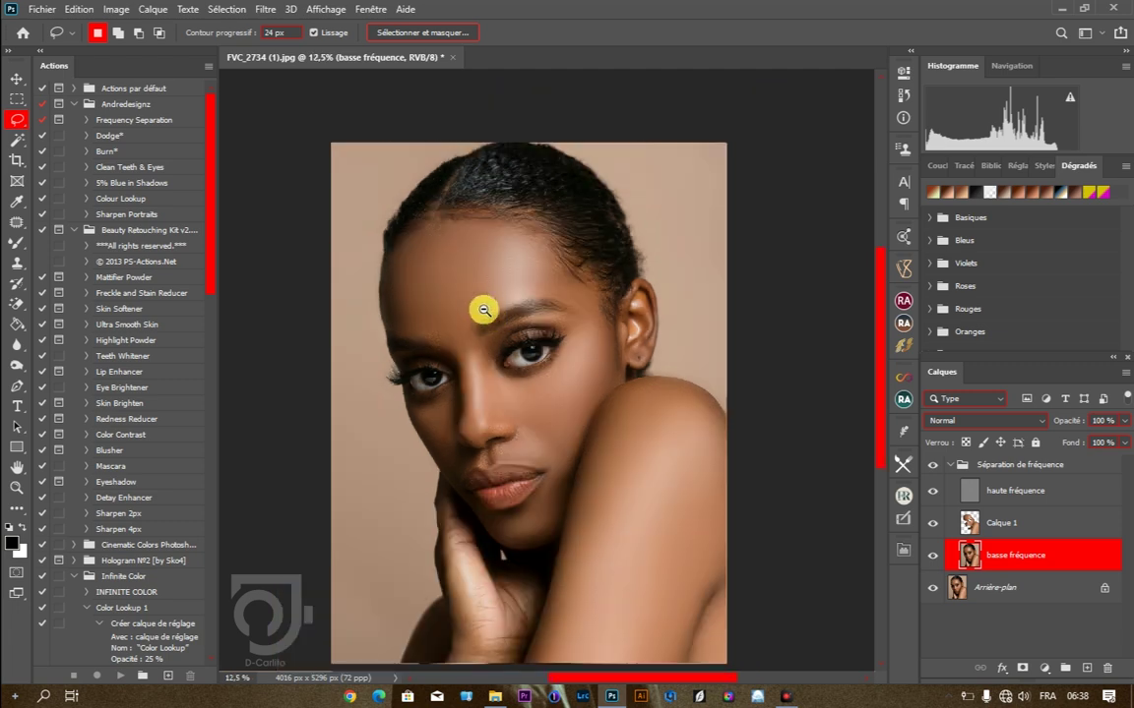
pyautogui.click(931, 464)
pyautogui.click(932, 464)
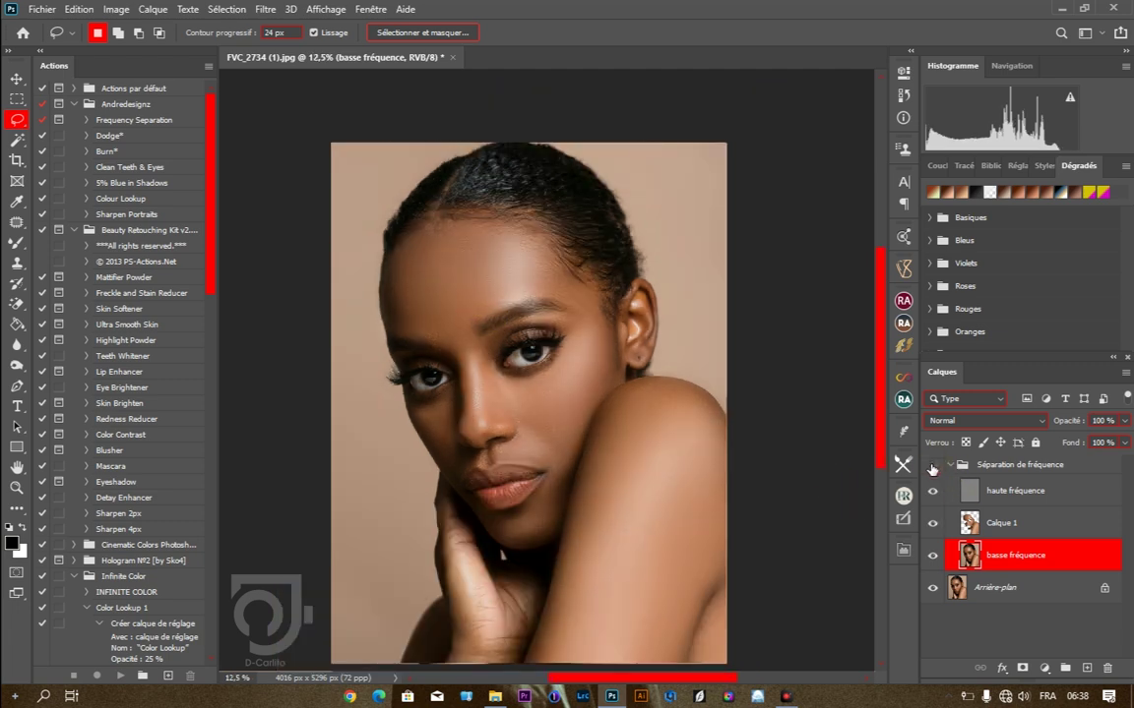
pyautogui.click(932, 464)
pyautogui.click(932, 464)
# Turn off sampling of all layers for the Mixer Brush and smooth the hand and wrist at about 339 to 366 px.
pyautogui.click(17, 242)
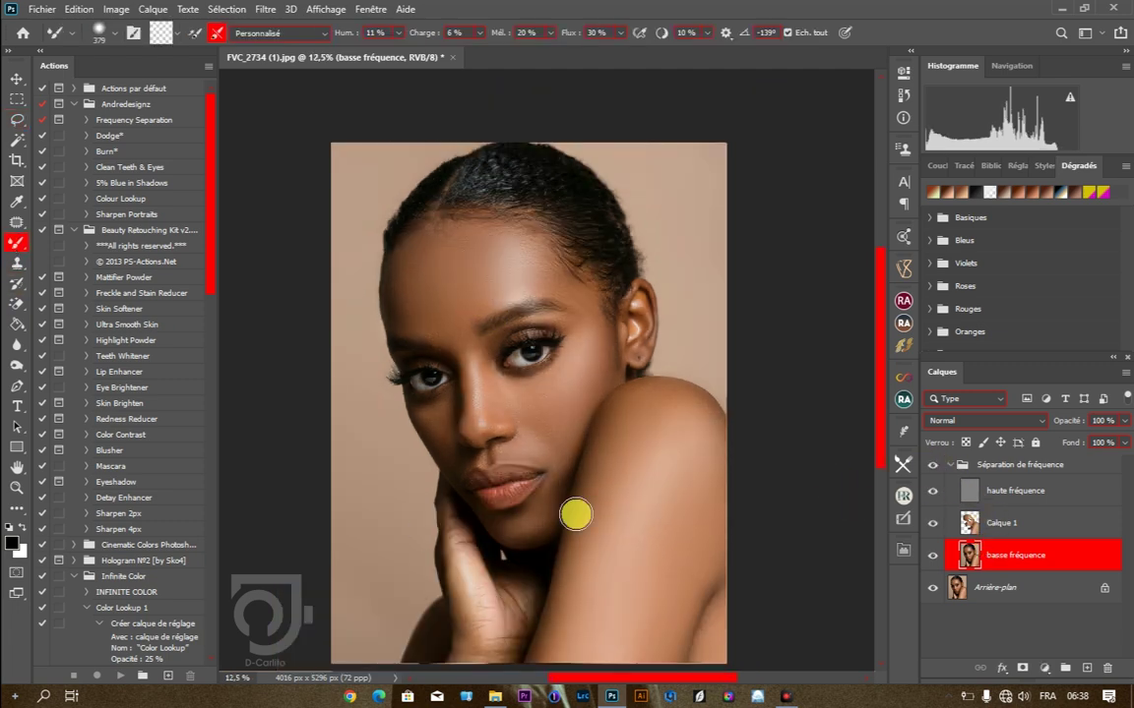
pyautogui.click(788, 35)
pyautogui.scroll(3, 503, 580)
pyautogui.scroll(-3, 512, 590)
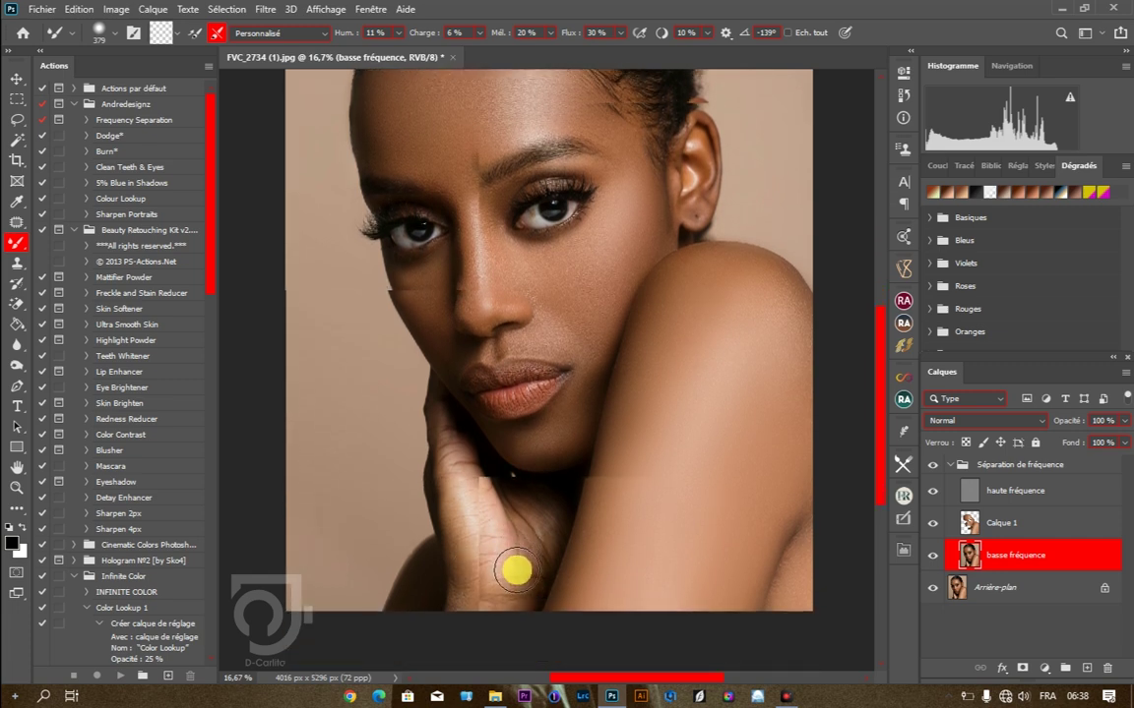
pyautogui.scroll(-1, 514, 571)
pyautogui.moveTo(515, 571); pyautogui.dragTo(513, 572)
pyautogui.moveTo(459, 492); pyautogui.dragTo(456, 492)
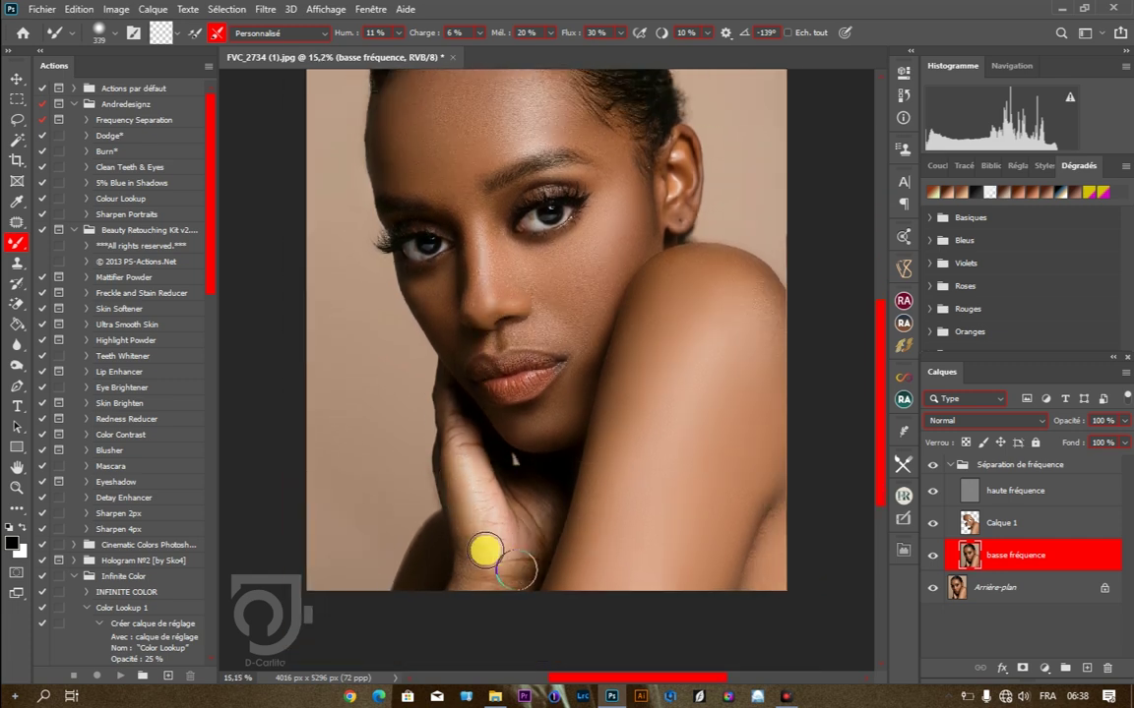
pyautogui.moveTo(502, 550); pyautogui.dragTo(506, 543)
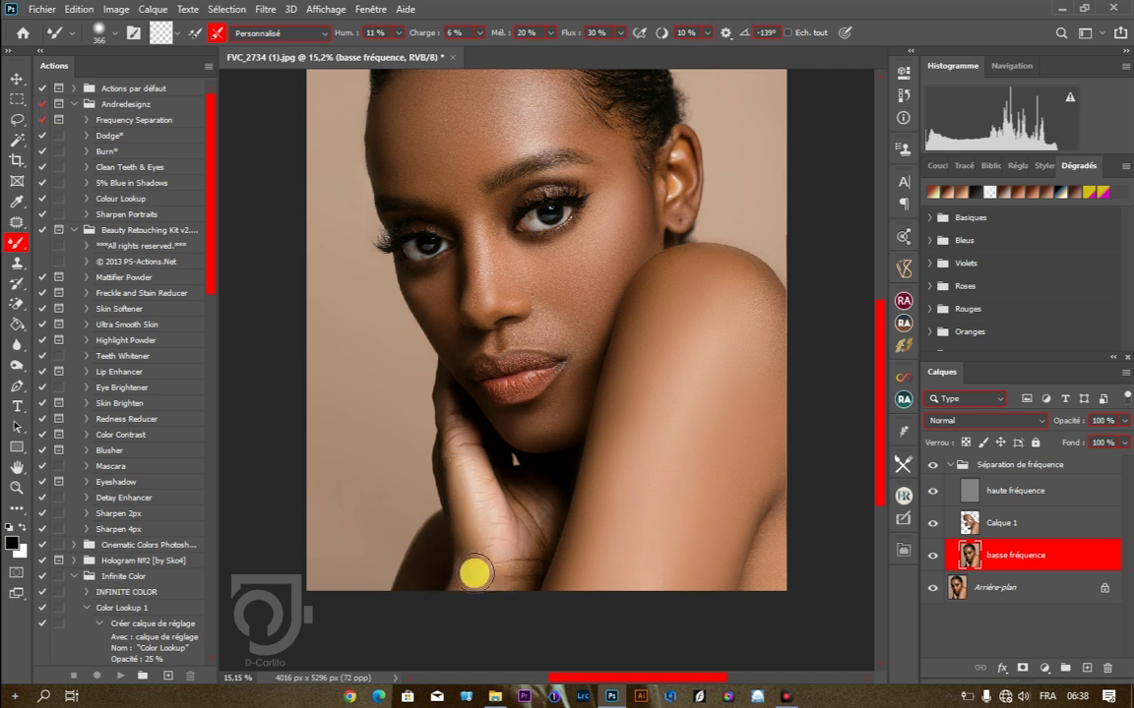
pyautogui.keyDown('alt'); pyautogui.click(501, 423); pyautogui.keyUp('alt')
pyautogui.keyDown('alt'); pyautogui.click(487, 390); pyautogui.keyUp('alt')
# Erase the Calque 1 smoothing over the eyebrows, eyes and lips with an Eraser of about 123 px.
pyautogui.click(15, 78)
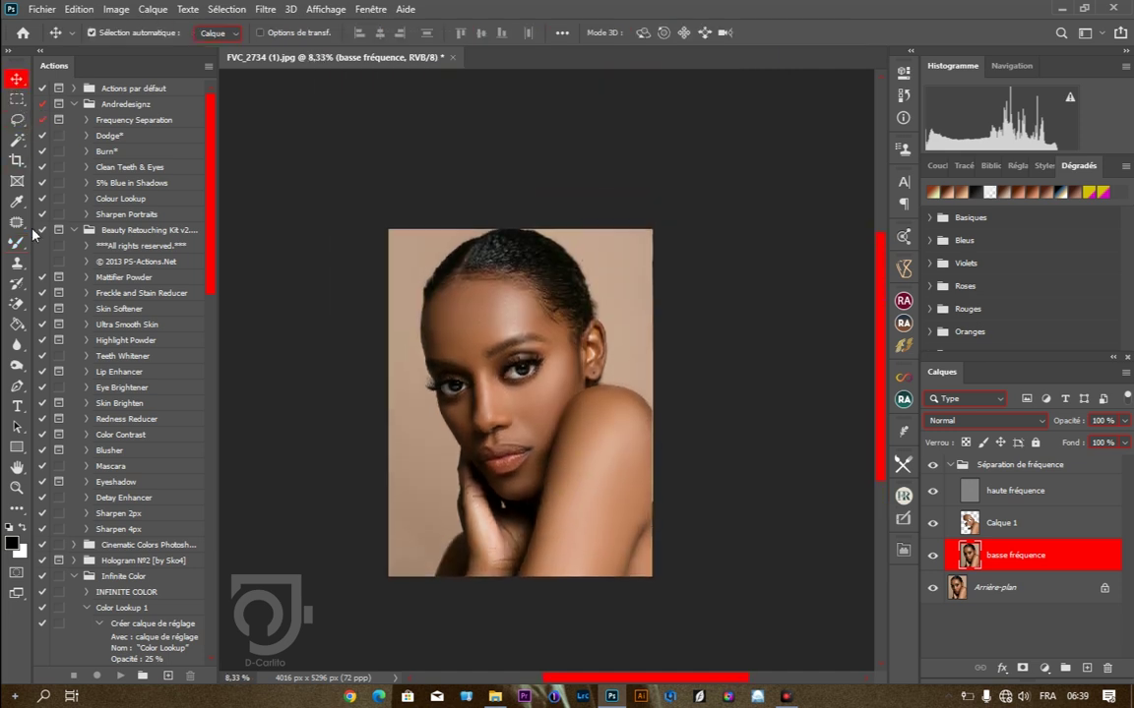
pyautogui.click(17, 304)
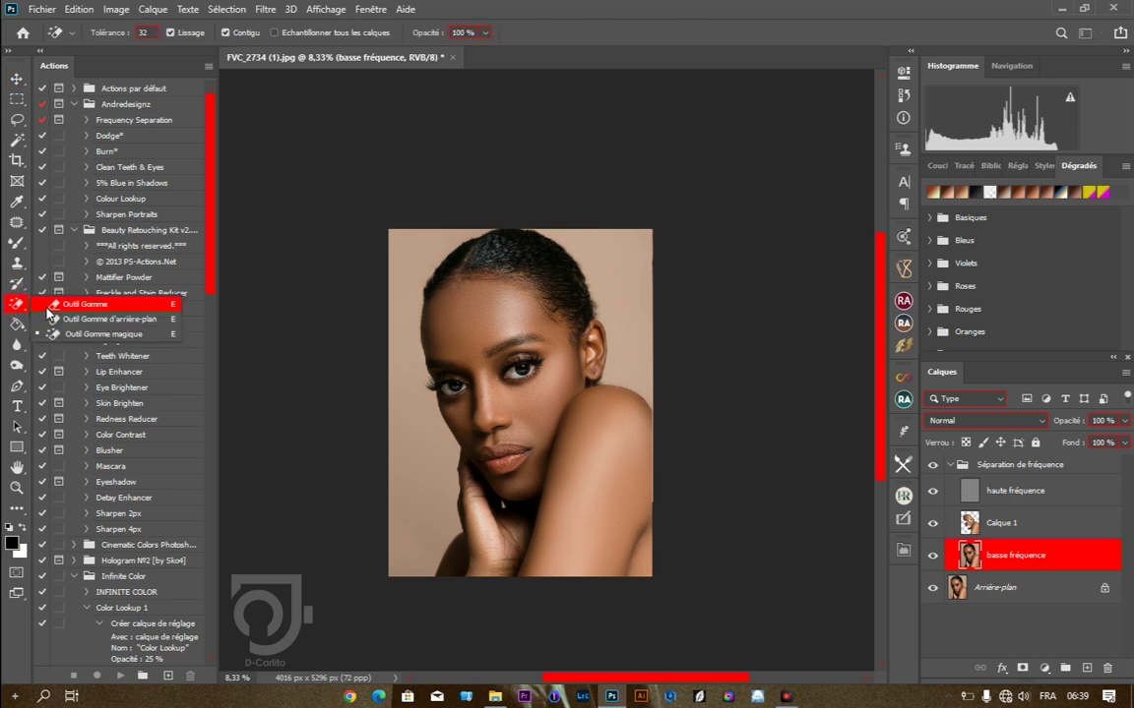
pyautogui.rightClick(525, 405)
pyautogui.moveTo(700, 481); pyautogui.dragTo(635, 482)
pyautogui.click(564, 7)
pyautogui.keyDown('ctrl'); pyautogui.click(493, 364); pyautogui.keyUp('ctrl')
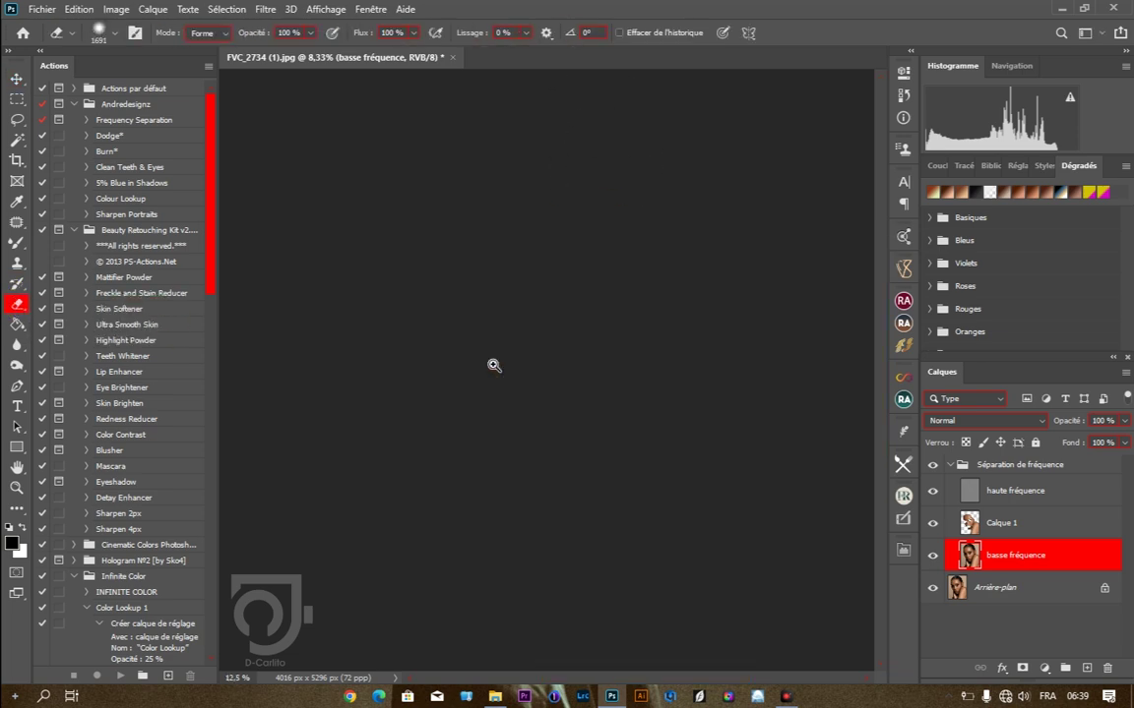
pyautogui.keyDown('ctrl'); pyautogui.click(456, 302); pyautogui.keyUp('ctrl')
pyautogui.keyDown('ctrl'); pyautogui.click(457, 301); pyautogui.keyUp('ctrl')
pyautogui.click(1000, 522)
pyautogui.rightClick(670, 329)
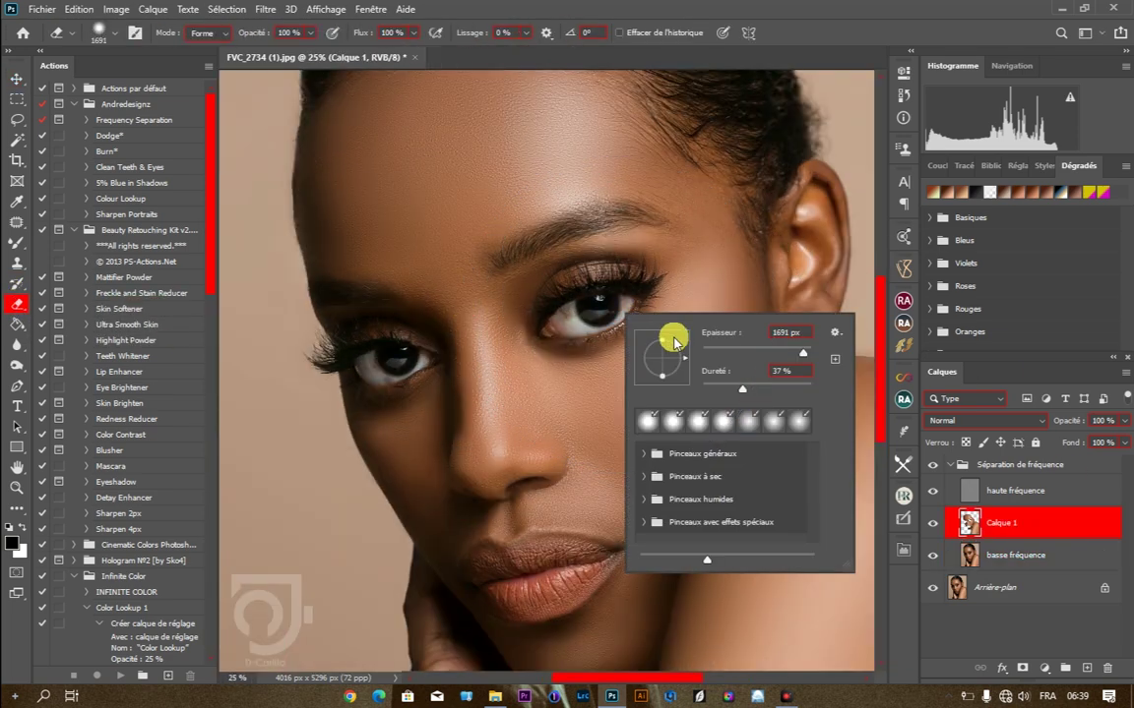
pyautogui.press('Return')
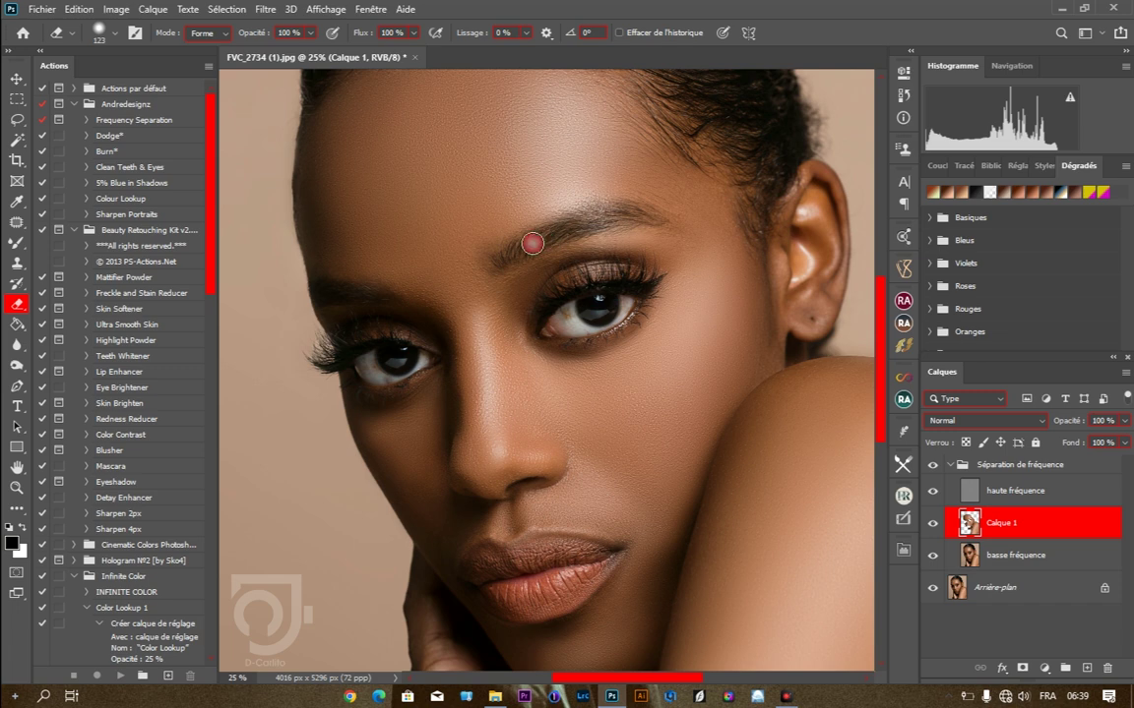
pyautogui.click(562, 339)
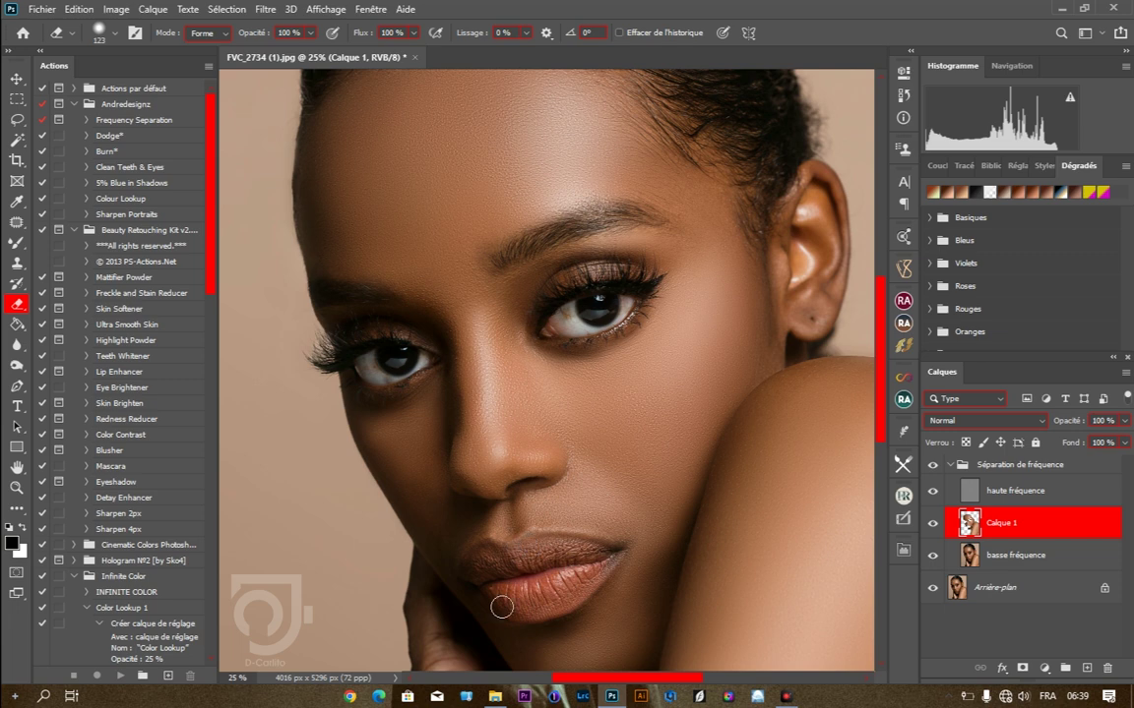
# Erase the Calque 1 smoothing over the ear and along the hairline, using an Eraser of about 227 px for the hair.
pyautogui.moveTo(789, 217); pyautogui.dragTo(792, 230)
pyautogui.scroll(4, 777, 238)
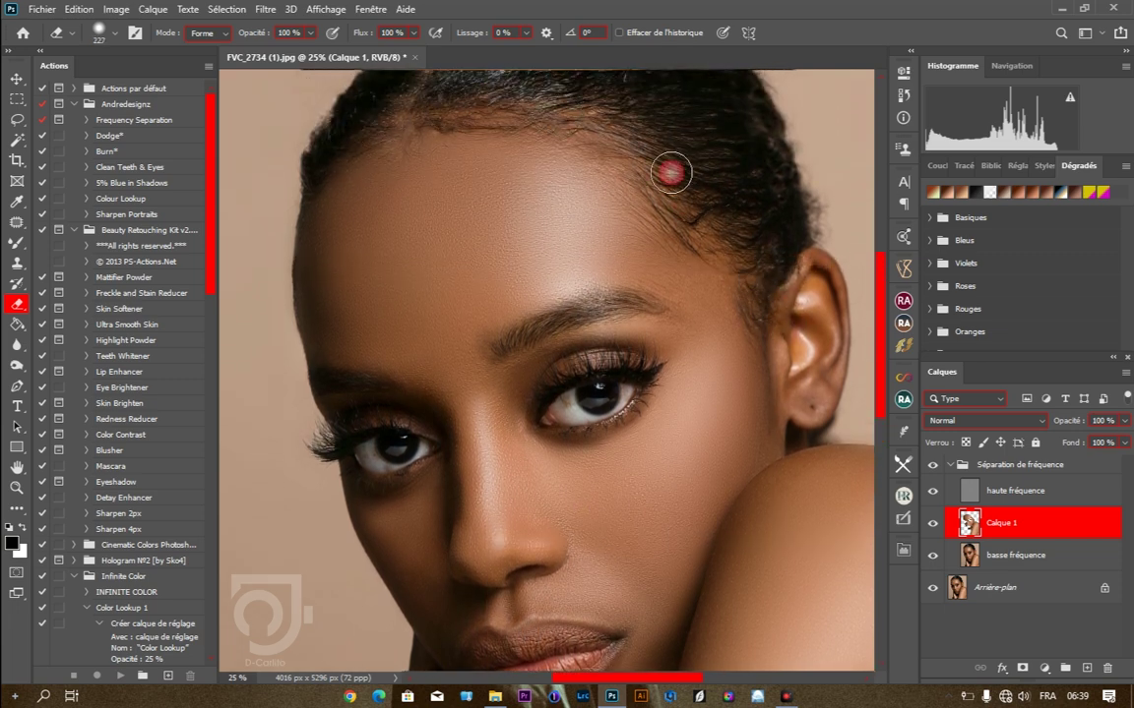
pyautogui.keyDown('alt'); pyautogui.click(575, 207); pyautogui.keyUp('alt')
pyautogui.keyDown('alt'); pyautogui.click(574, 207); pyautogui.keyUp('alt')
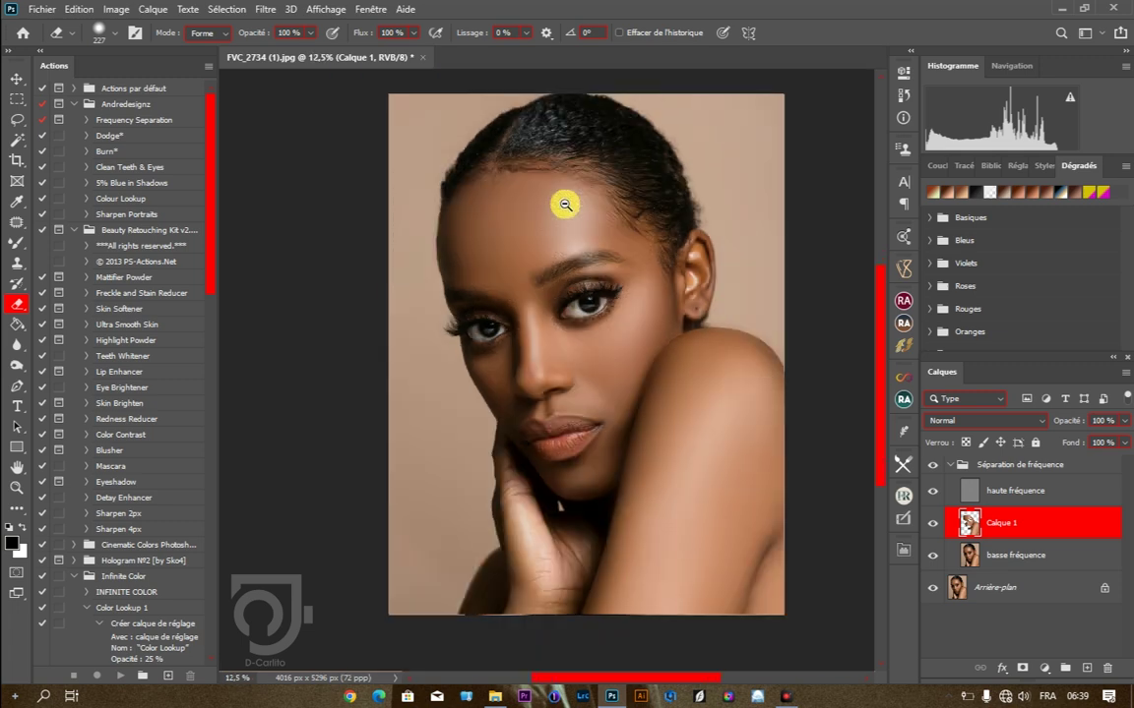
# Blend the skin around the eyebrows on the basse fréquence layer with a Mixer Brush of about 158 px.
pyautogui.click(1013, 555)
pyautogui.press('b')
pyautogui.click(551, 250)
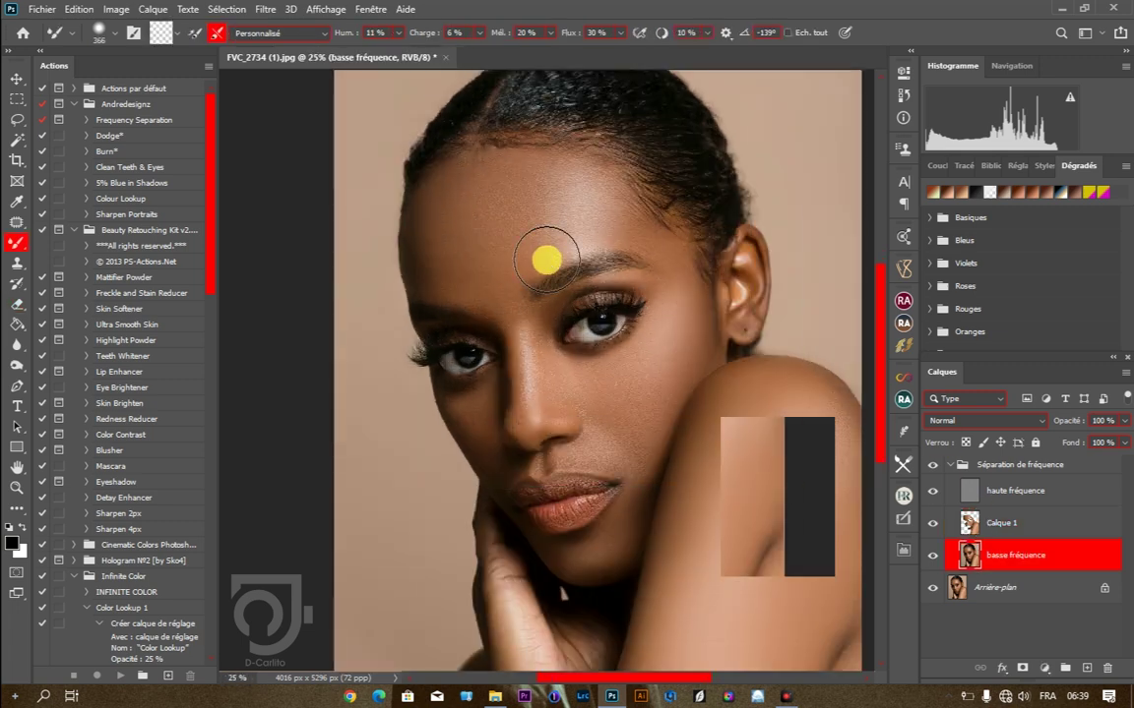
pyautogui.moveTo(545, 258); pyautogui.dragTo(513, 296)
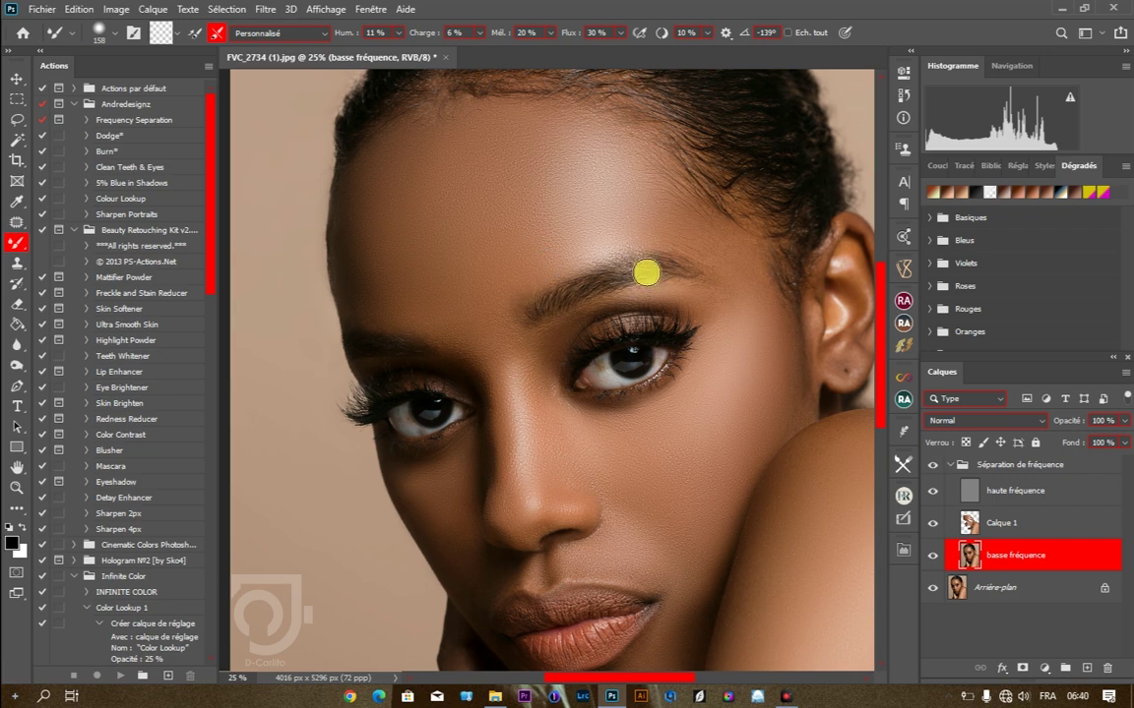
pyautogui.scroll(-3, 551, 187)
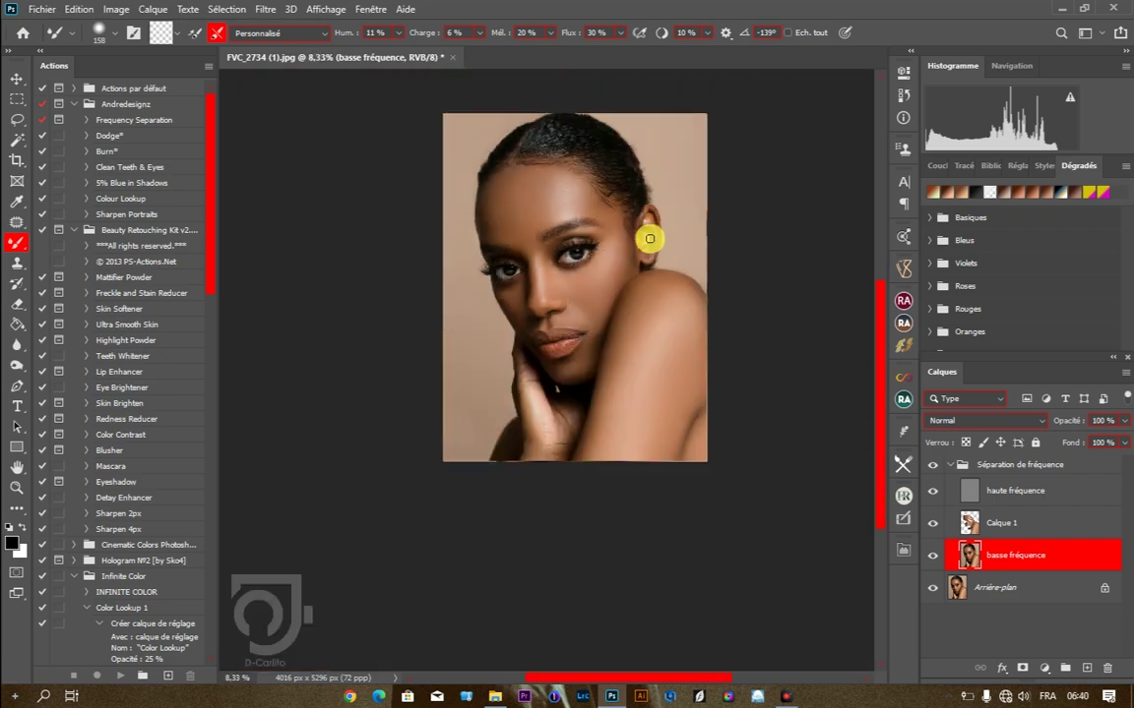
# Collapse the Séparation de fréquence group and run the Dodge* action to add its masked adjustment layer above the group.
pyautogui.click(15, 80)
pyautogui.click(947, 463)
pyautogui.keyDown('ctrl'); pyautogui.click(652, 289); pyautogui.keyUp('ctrl')
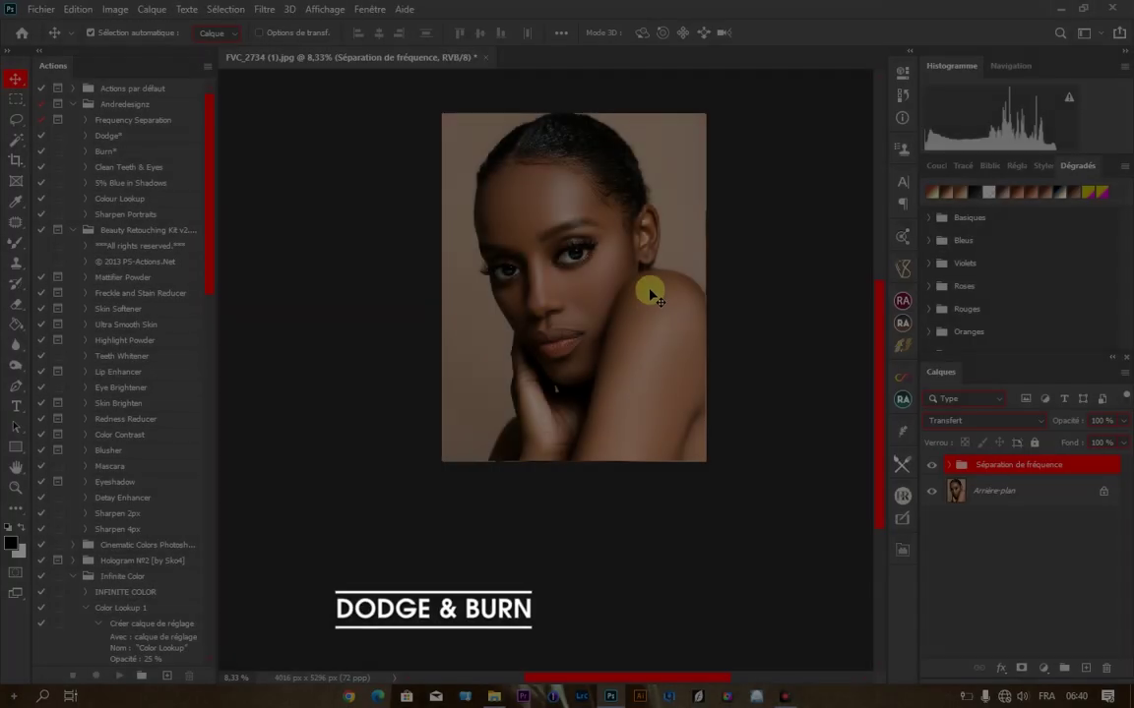
pyautogui.keyDown('ctrl'); pyautogui.click(656, 277); pyautogui.keyUp('ctrl')
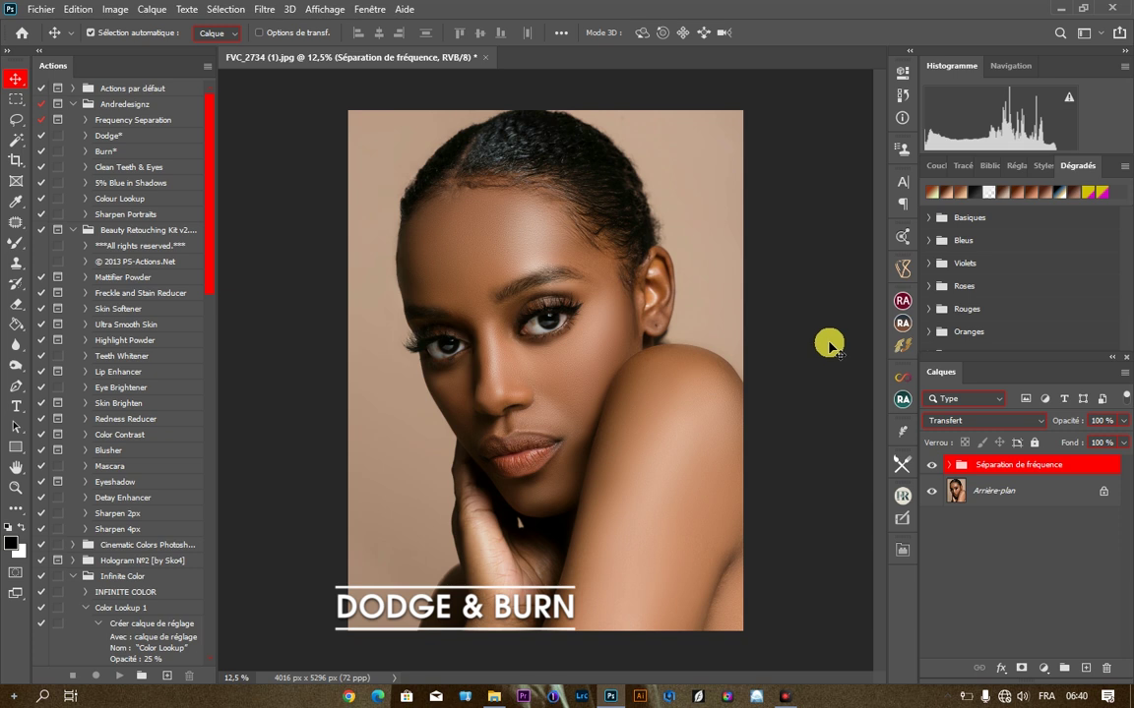
pyautogui.click(109, 135)
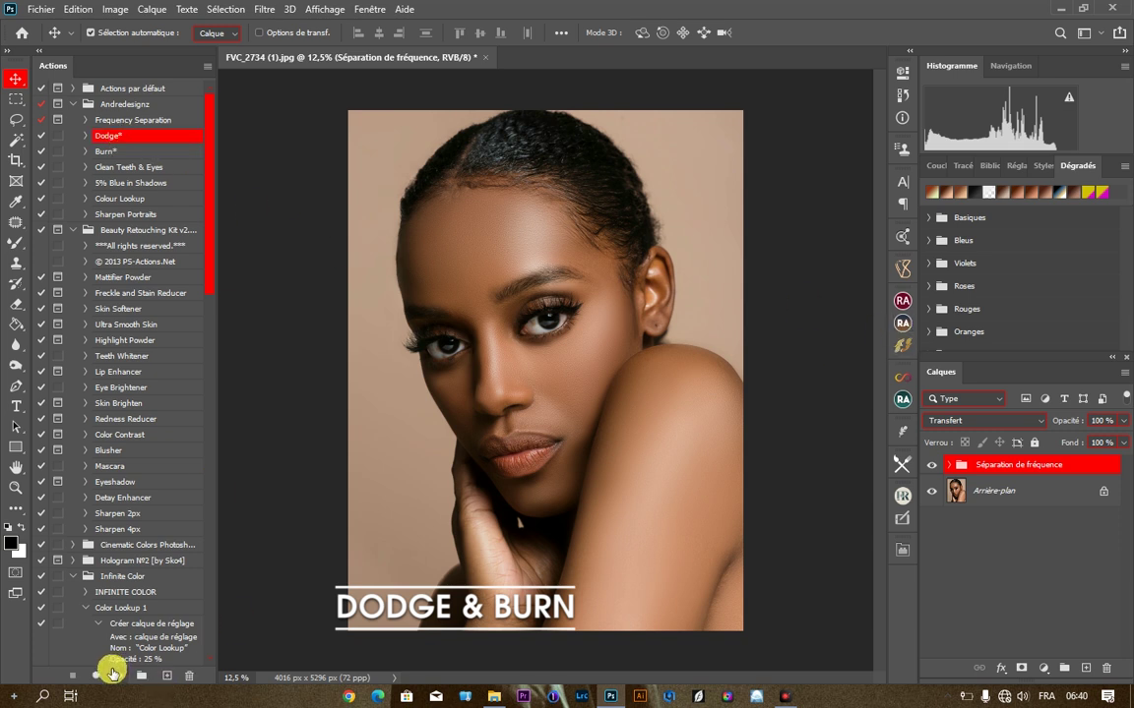
pyautogui.click(119, 676)
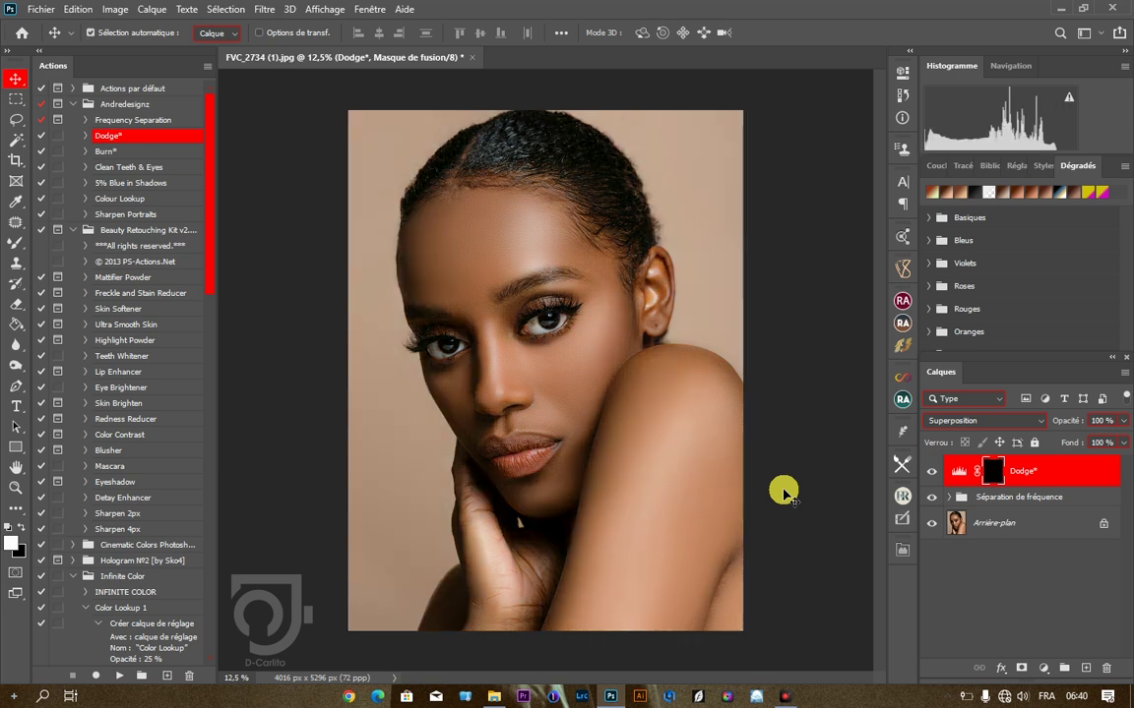
# Switch to the standard Brush tool and set its flow to 3%, with opacity at 100%.
pyautogui.click(17, 243)
pyautogui.click(44, 246)
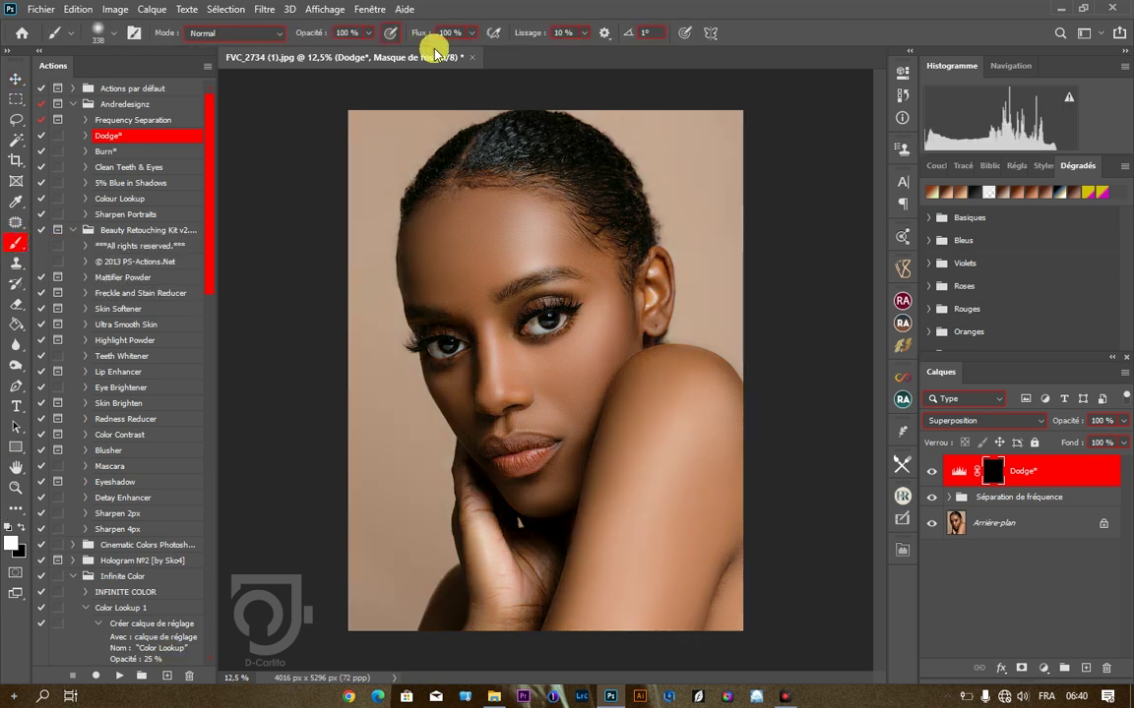
pyautogui.click(424, 35)
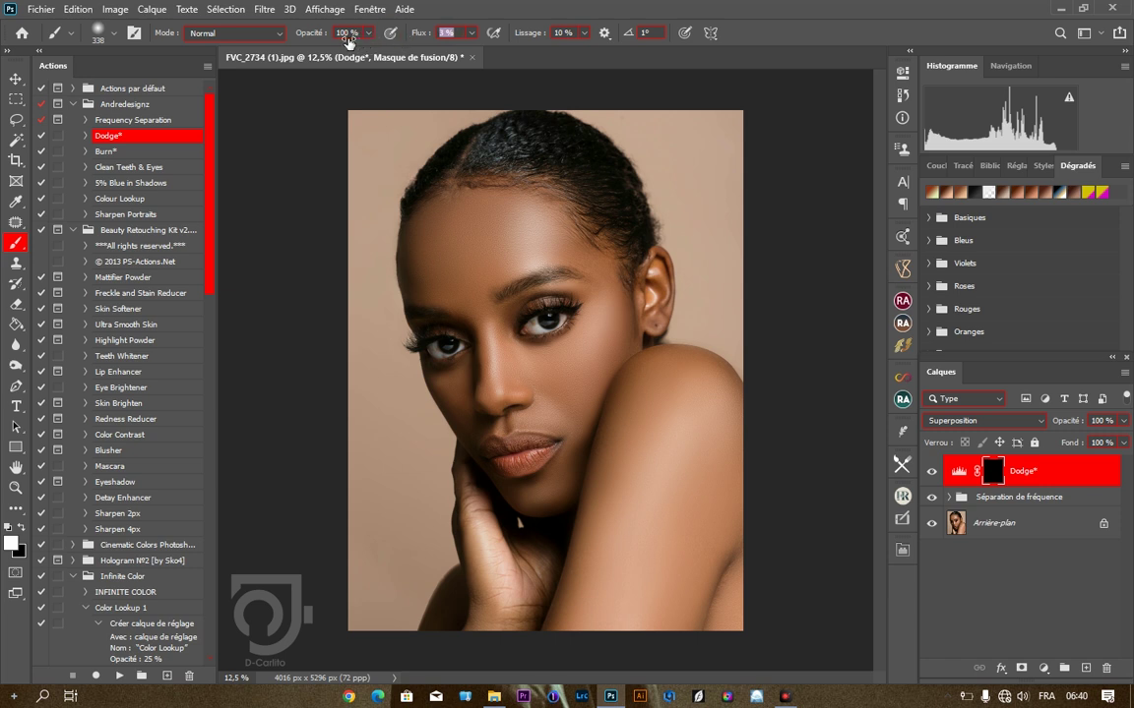
pyautogui.rightClick(517, 234)
pyautogui.press('Escape')
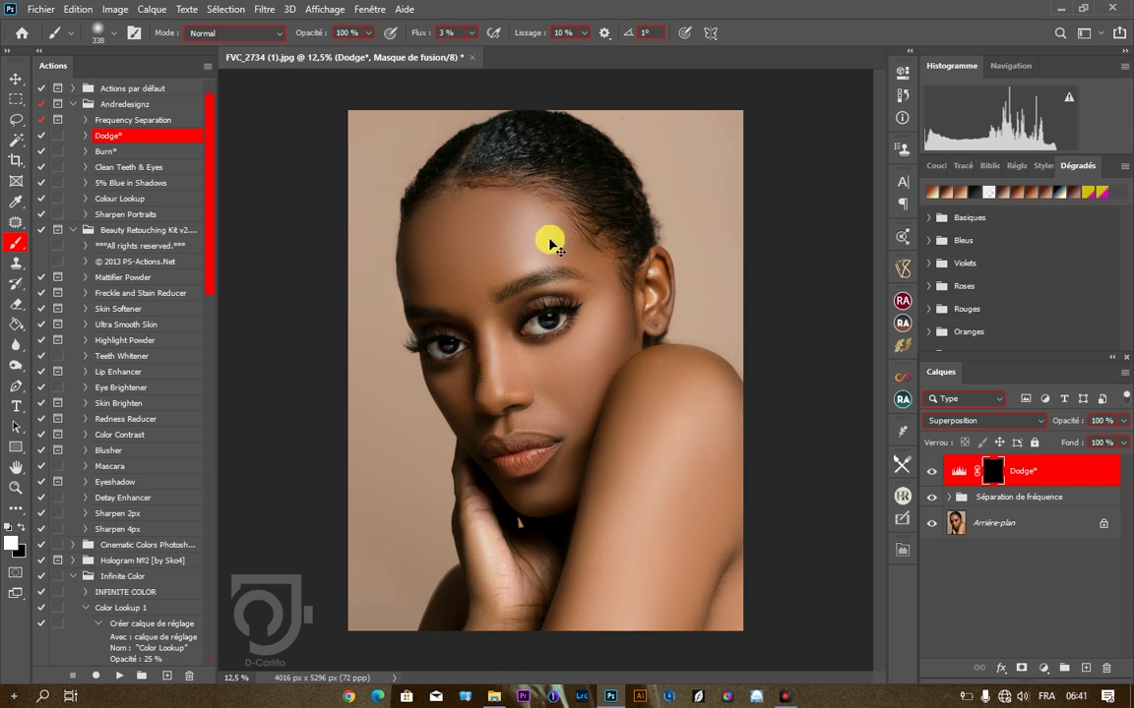
# Lighten the centre of the forehead by painting white on the Dodge* mask with a brush of about 650 px.
pyautogui.scroll(1, 549, 241)
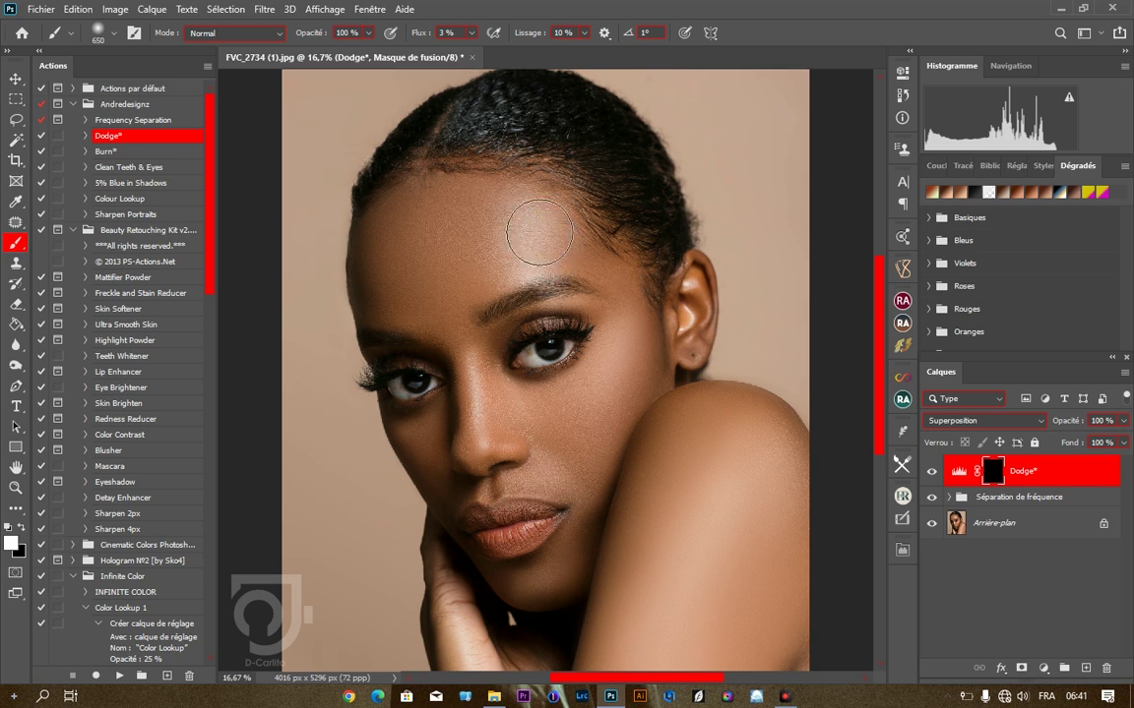
pyautogui.moveTo(540, 233)
pyautogui.mouseDown()
pyautogui.moveTo(504, 258)
pyautogui.moveTo(512, 229)
pyautogui.mouseUp()
pyautogui.click(20, 528)
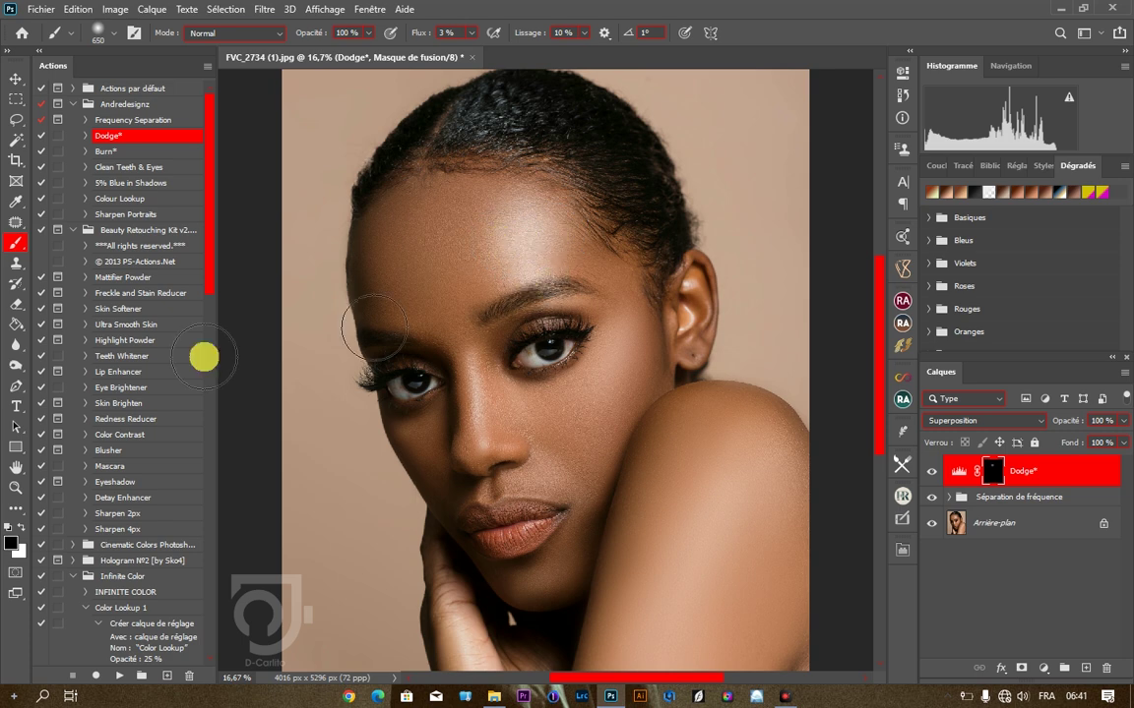
pyautogui.click(21, 528)
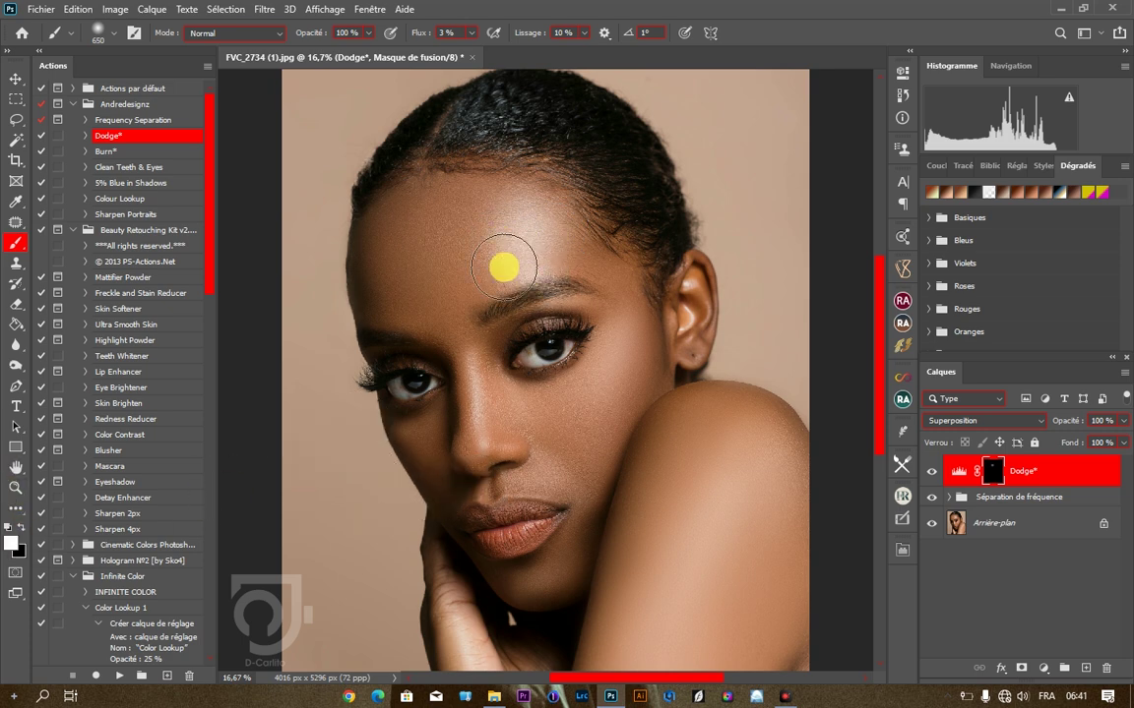
pyautogui.moveTo(514, 232)
pyautogui.mouseDown()
pyautogui.moveTo(506, 213)
pyautogui.moveTo(503, 236)
pyautogui.mouseUp()
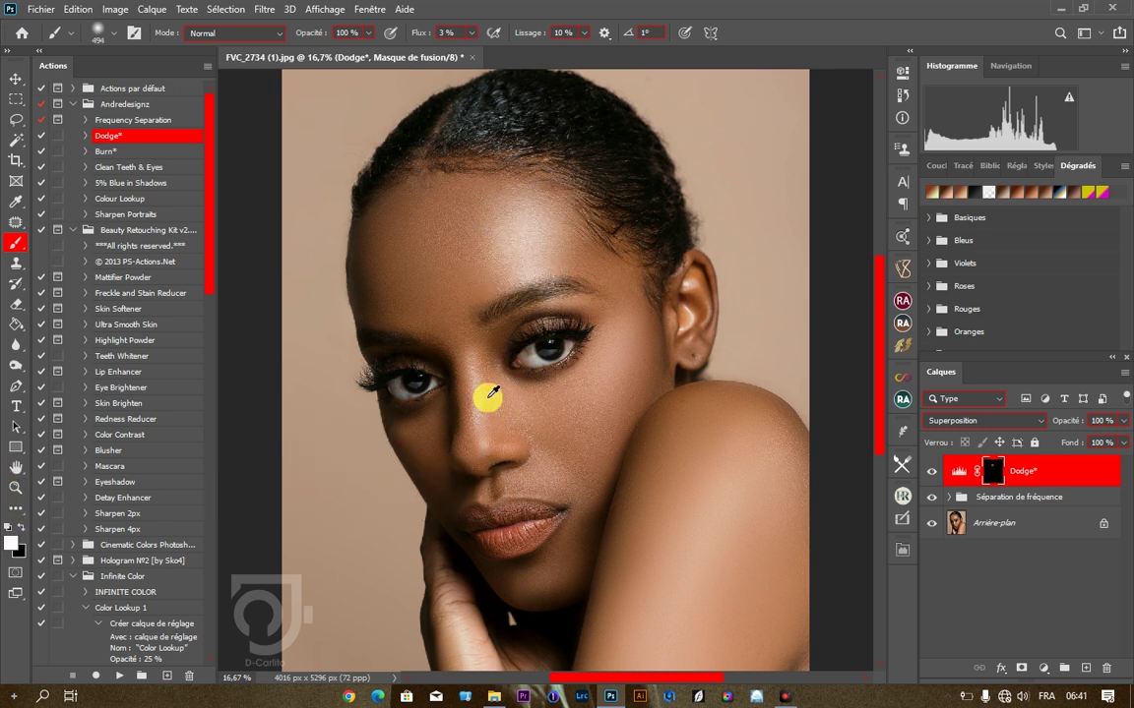
# Lighten the nose bridge, upper cheek and skin beside the mouth on the Dodge* mask with brushes of about 254, 446 and 326 px.
pyautogui.moveTo(487, 398)
pyautogui.mouseDown()
pyautogui.moveTo(474, 400)
pyautogui.moveTo(480, 441)
pyautogui.mouseUp()
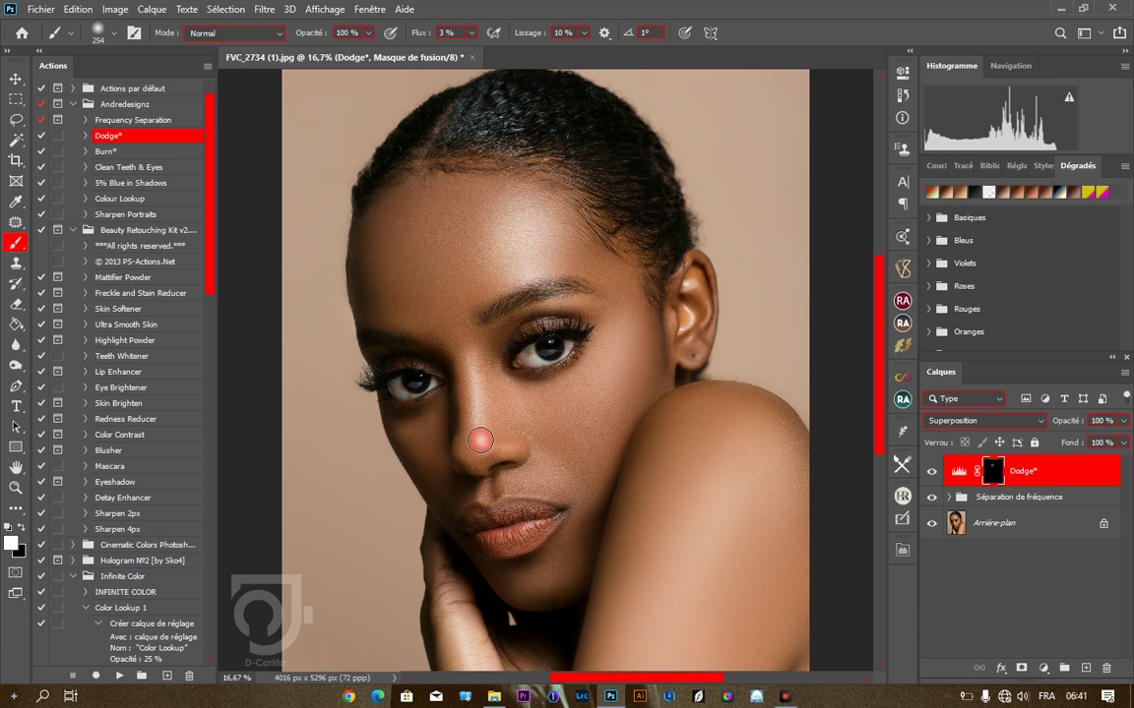
pyautogui.moveTo(611, 386); pyautogui.dragTo(611, 377)
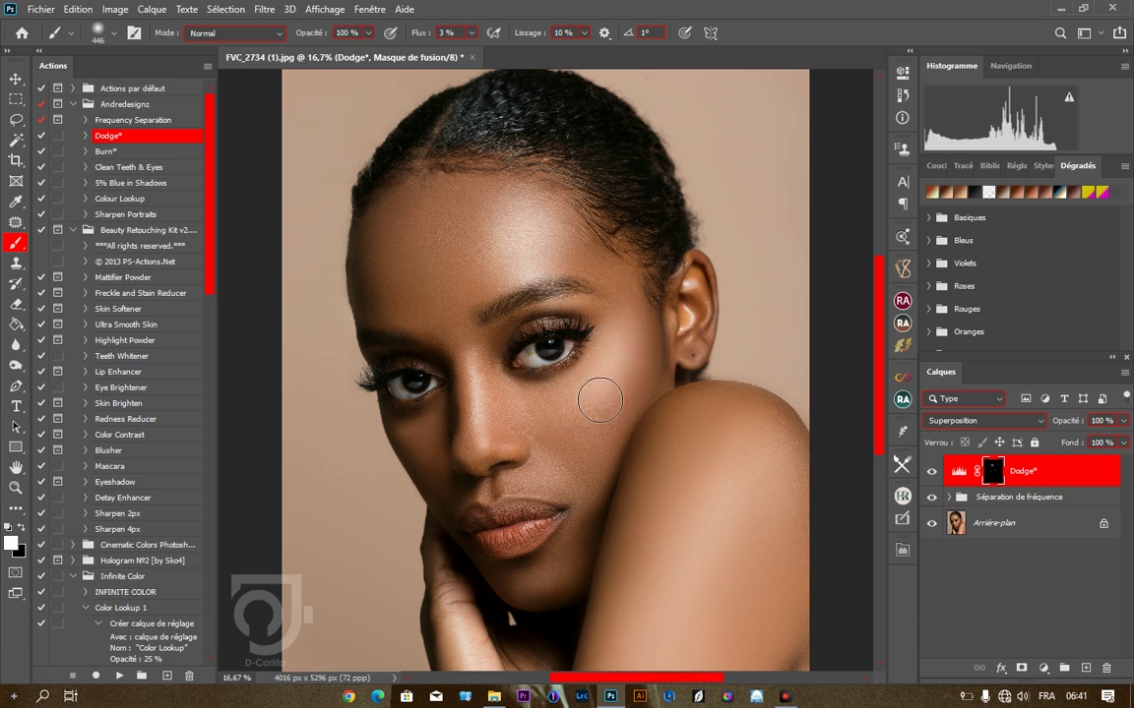
pyautogui.scroll(-1, 688, 357)
pyautogui.moveTo(625, 446); pyautogui.dragTo(554, 451)
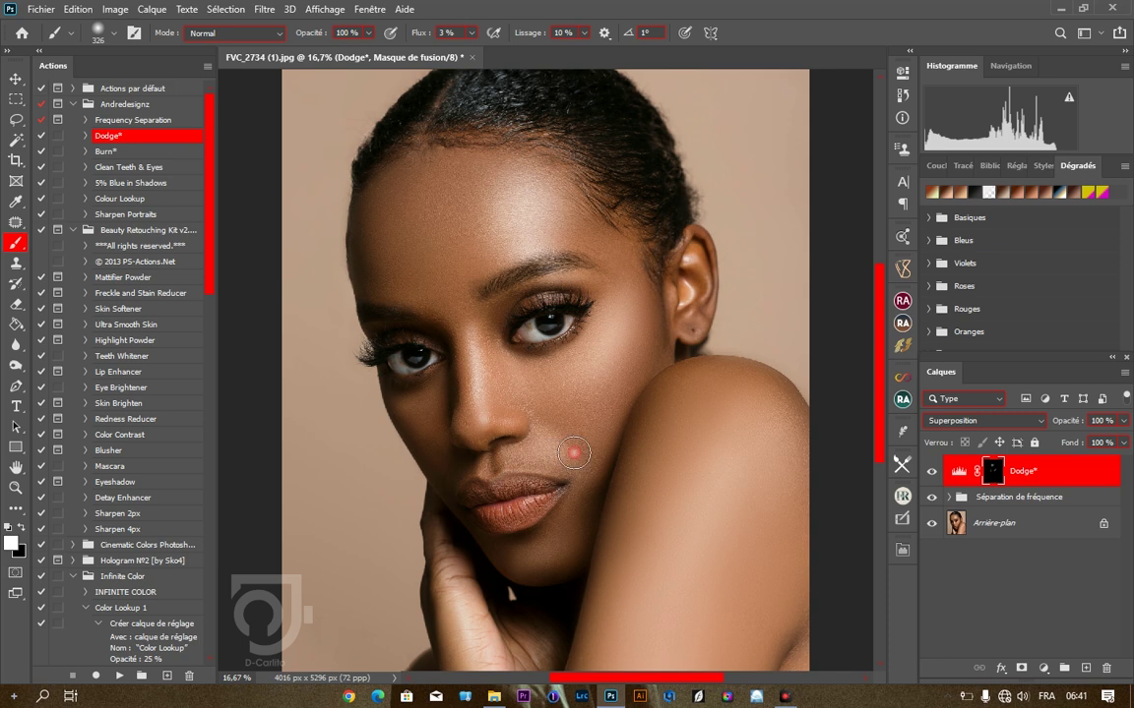
# Lighten the lips at about 86 px and the cheek at about 534 px, comparing the portrait with Dodge* hidden and shown.
pyautogui.scroll(-1, 594, 473)
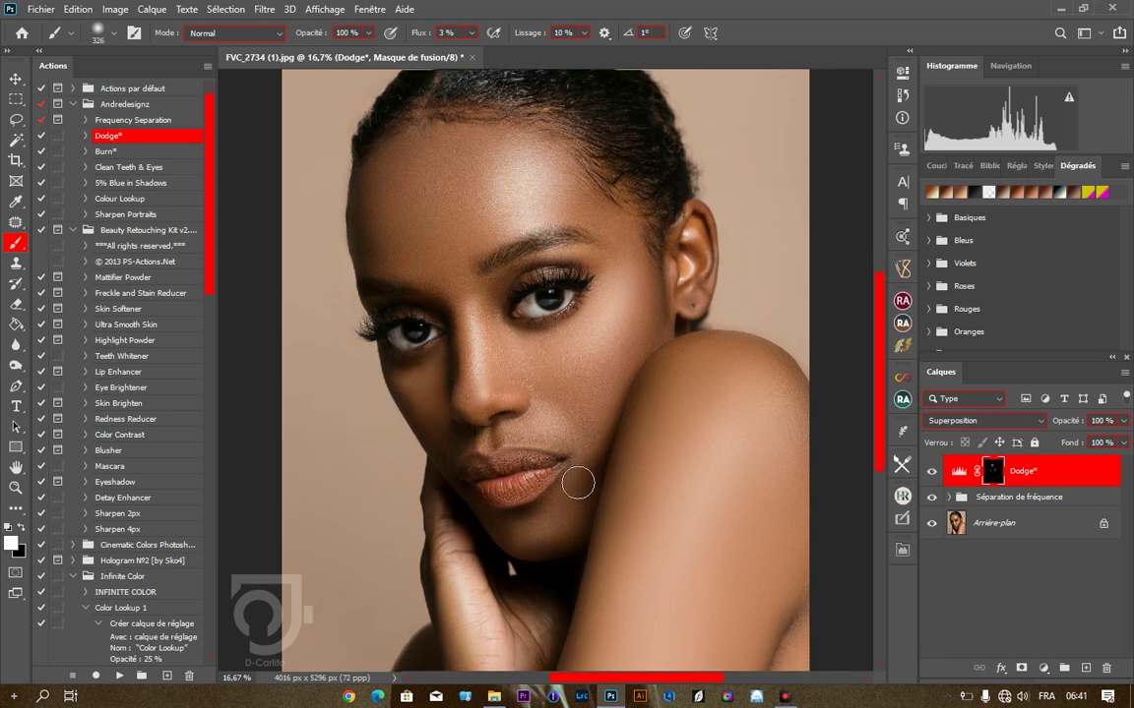
pyautogui.scroll(1, 520, 470)
pyautogui.moveTo(551, 474)
pyautogui.mouseDown()
pyautogui.moveTo(538, 484)
pyautogui.moveTo(507, 432)
pyautogui.moveTo(520, 423)
pyautogui.mouseUp()
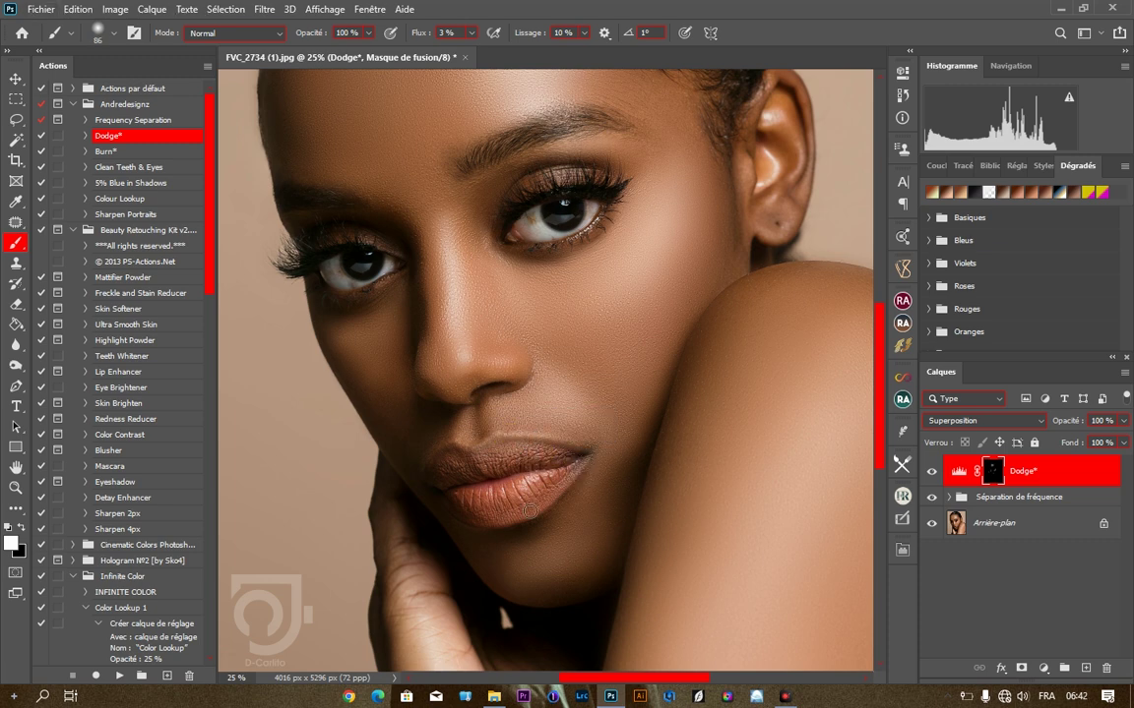
pyautogui.moveTo(570, 333); pyautogui.dragTo(608, 335)
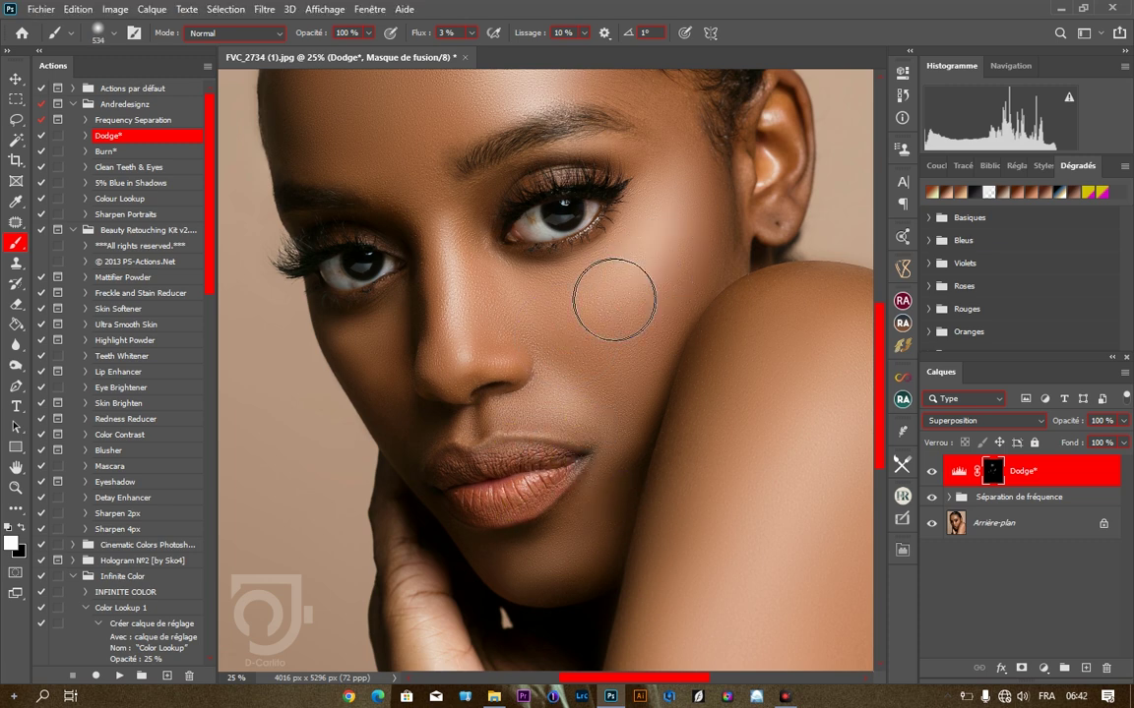
pyautogui.keyDown('alt'); pyautogui.click(537, 240); pyautogui.keyUp('alt')
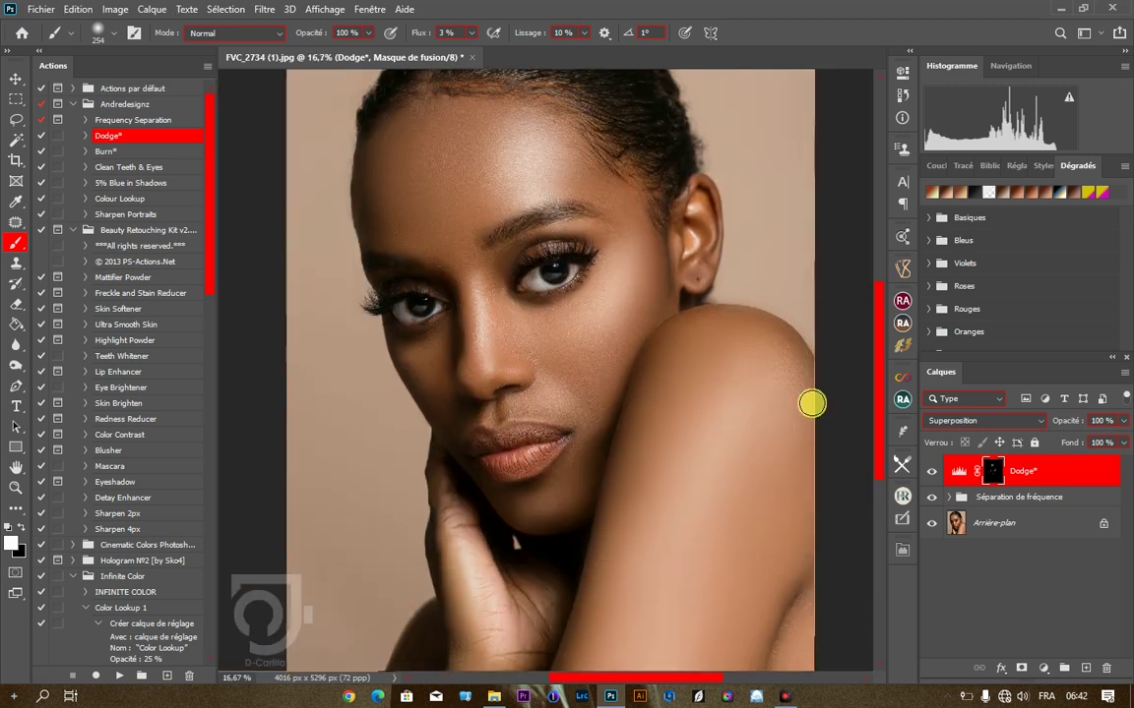
pyautogui.click(933, 475)
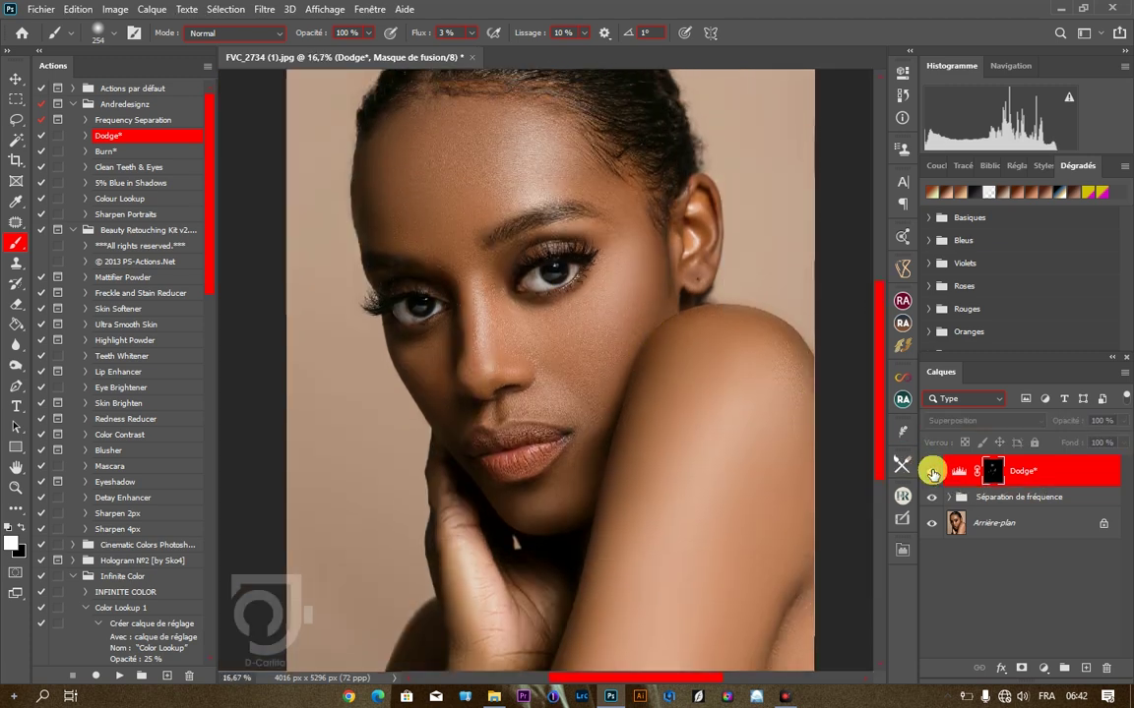
pyautogui.click(933, 475)
pyautogui.click(933, 475)
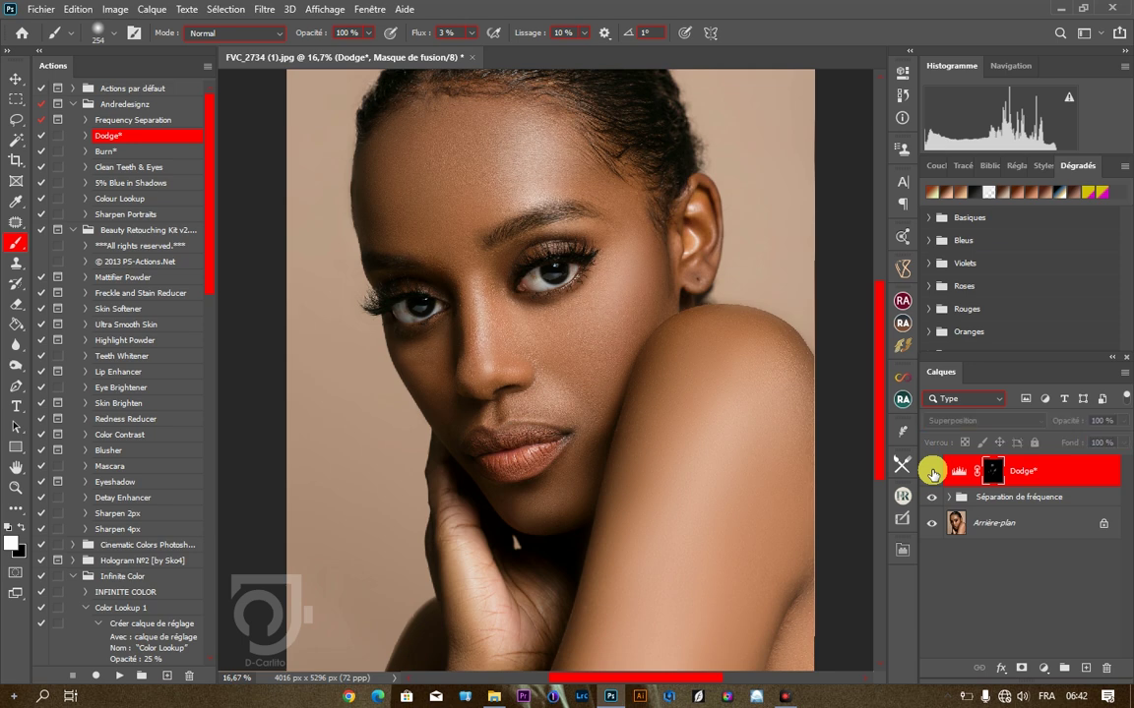
pyautogui.click(932, 474)
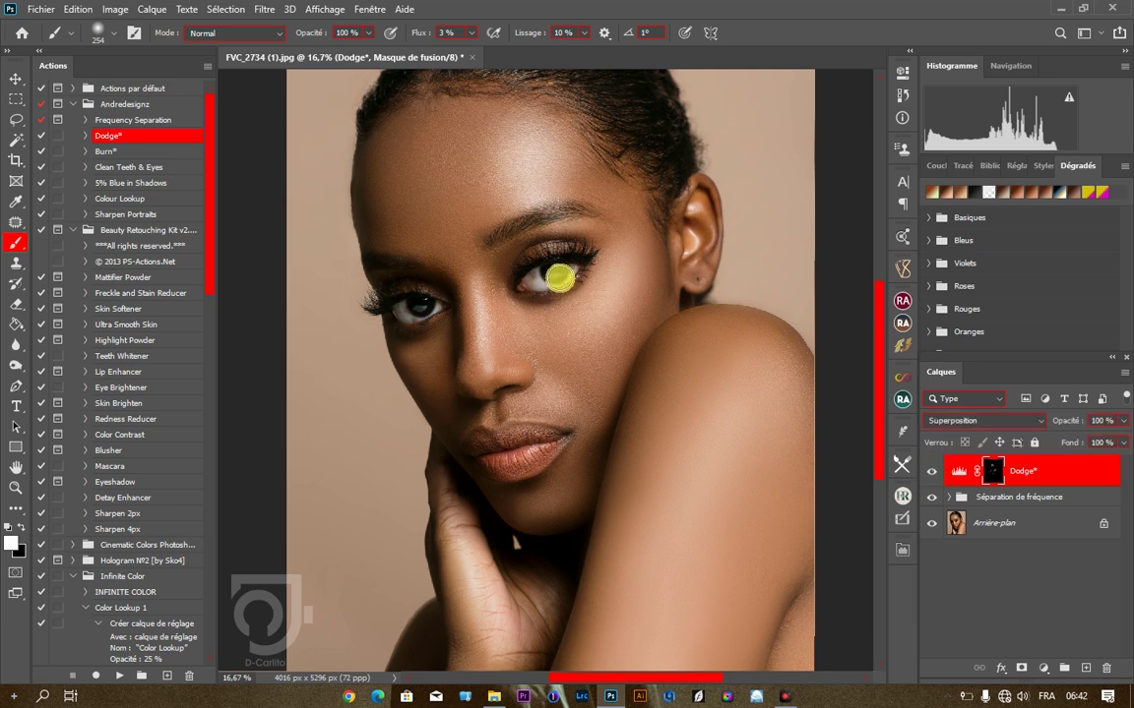
# Strengthen the highlights on the cheekbone, under the eye and along the nose with brushes of about 206 and 86 px.
pyautogui.scroll(3, 618, 339)
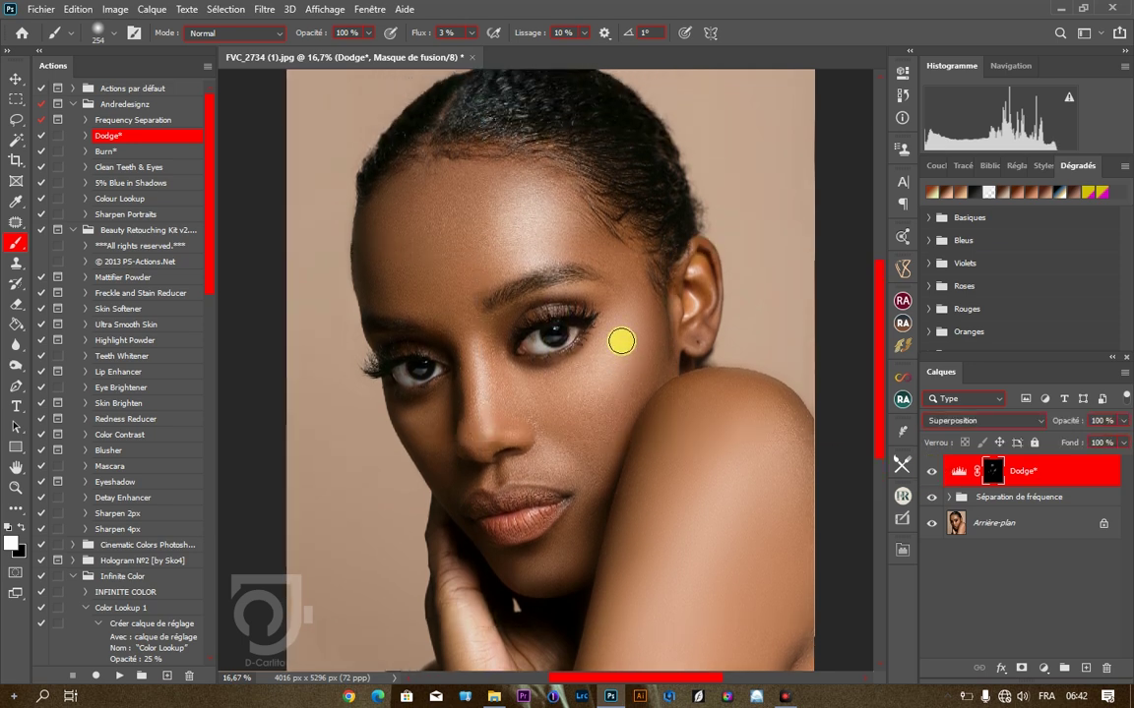
pyautogui.moveTo(607, 354)
pyautogui.mouseDown()
pyautogui.moveTo(623, 361)
pyautogui.moveTo(612, 353)
pyautogui.moveTo(591, 385)
pyautogui.mouseUp()
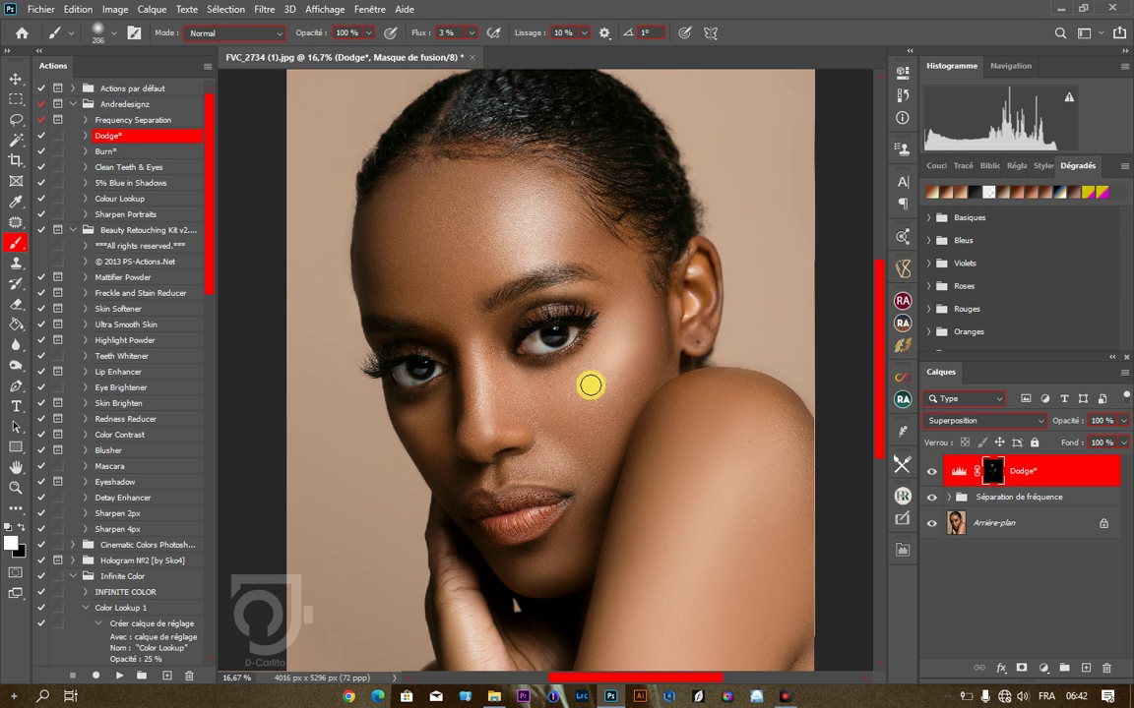
pyautogui.moveTo(492, 403)
pyautogui.mouseDown()
pyautogui.moveTo(606, 370)
pyautogui.moveTo(595, 380)
pyautogui.mouseUp()
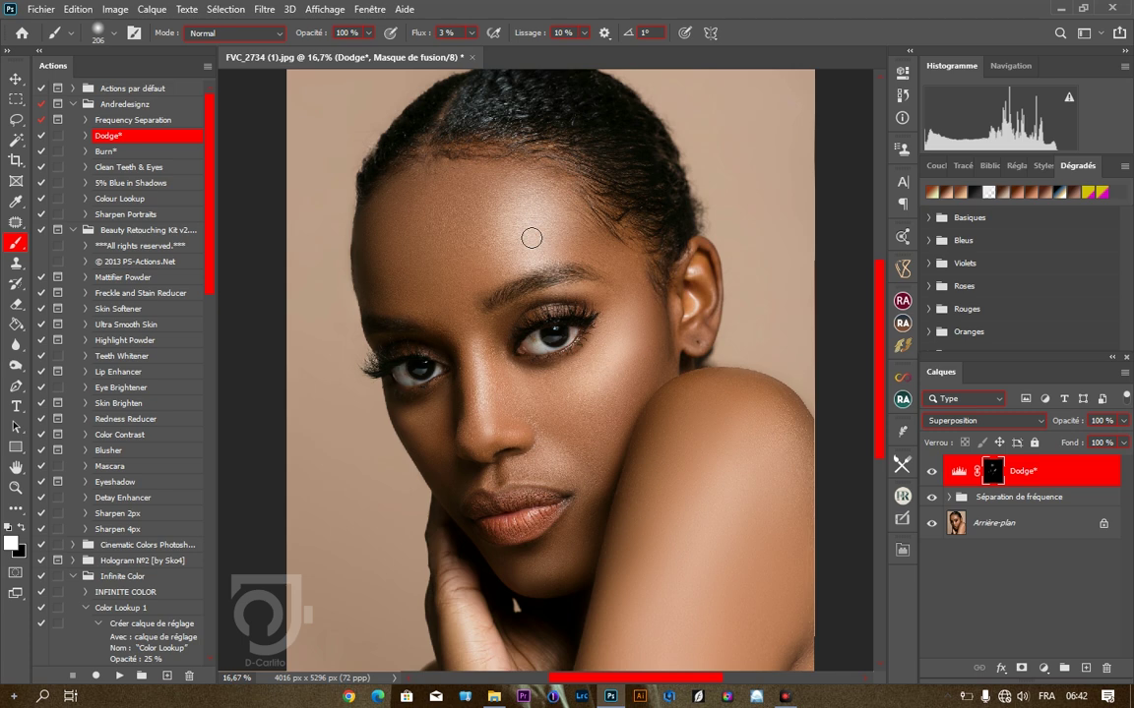
pyautogui.moveTo(515, 400); pyautogui.dragTo(504, 399)
pyautogui.moveTo(473, 345); pyautogui.dragTo(480, 357)
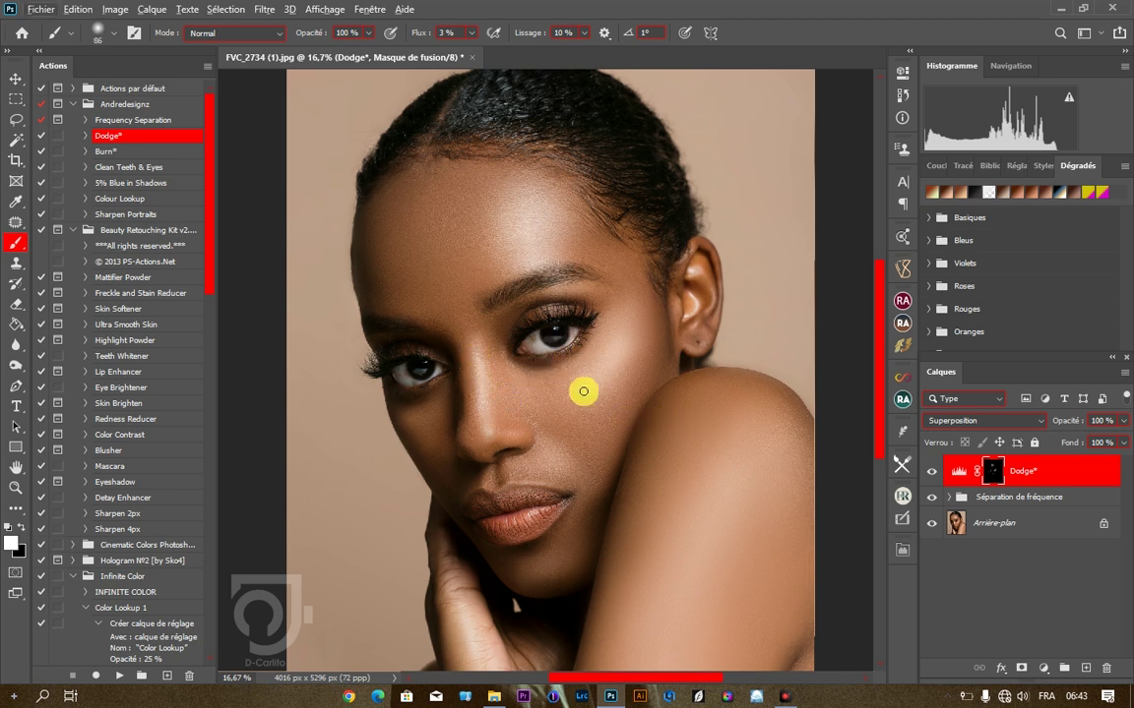
# Lighten the shoulder and upper arm with a brush of about 790 px and the hand with one of about 262 px.
pyautogui.keyDown('alt'); pyautogui.click(583, 391); pyautogui.keyUp('alt')
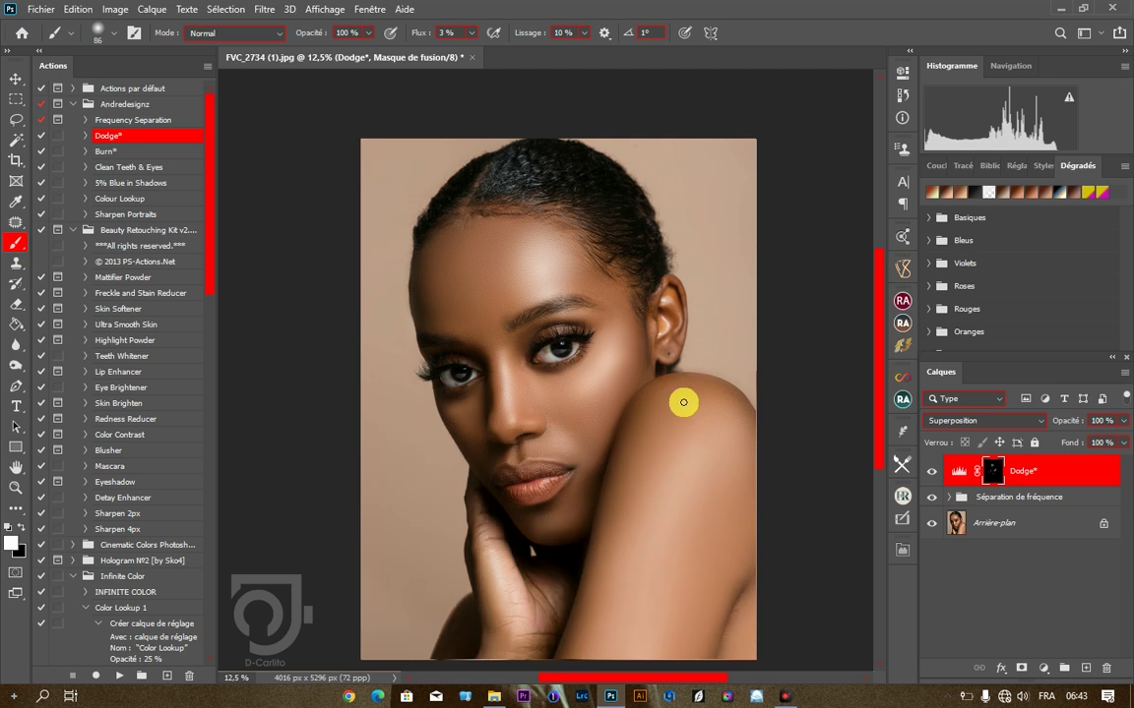
pyautogui.moveTo(670, 461)
pyautogui.mouseDown()
pyautogui.moveTo(695, 471)
pyautogui.moveTo(705, 458)
pyautogui.moveTo(652, 567)
pyautogui.moveTo(677, 524)
pyautogui.moveTo(662, 520)
pyautogui.mouseUp()
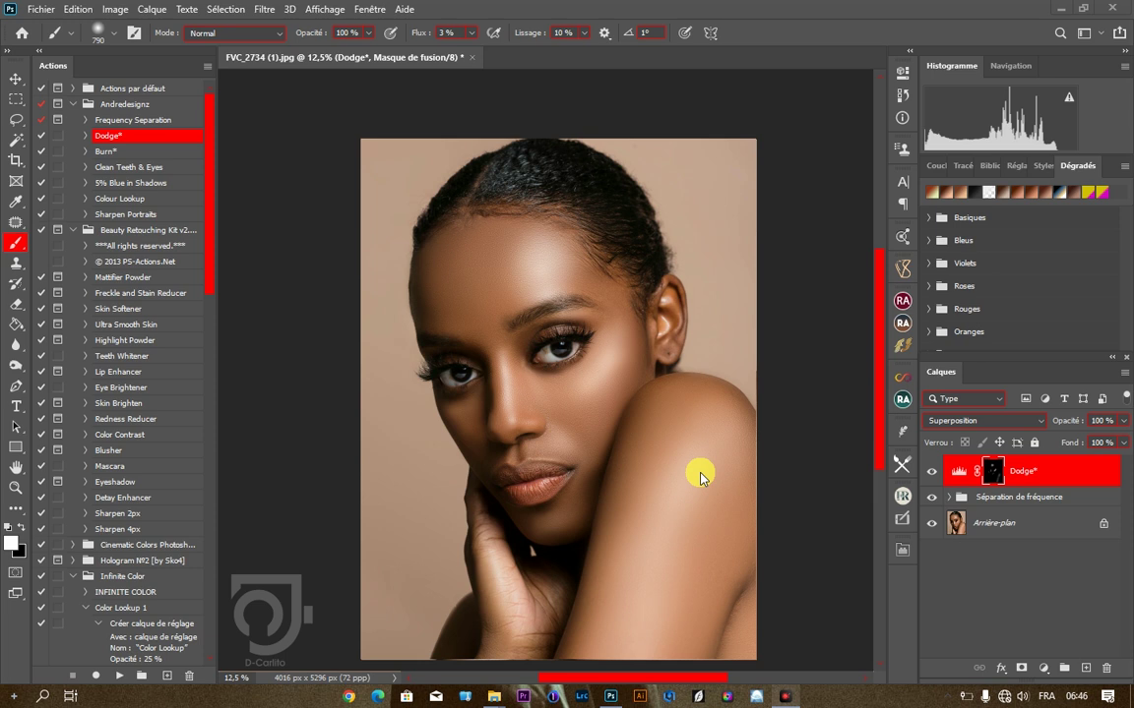
pyautogui.rightClick(493, 553)
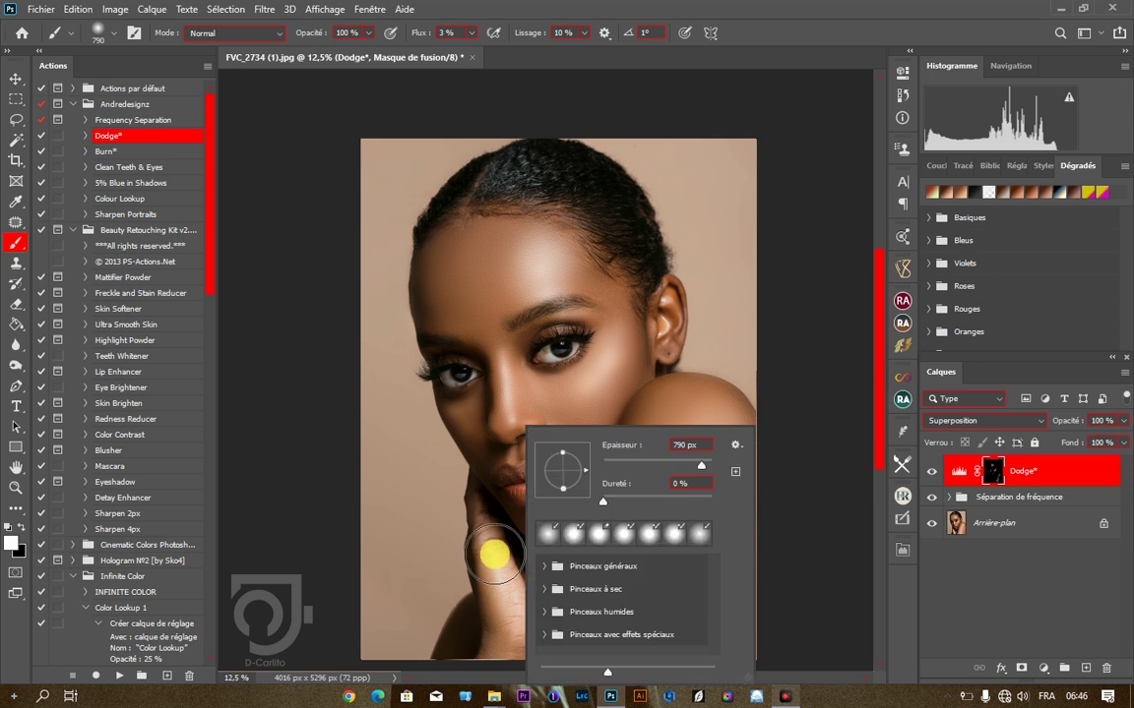
pyautogui.moveTo(490, 536); pyautogui.dragTo(465, 540)
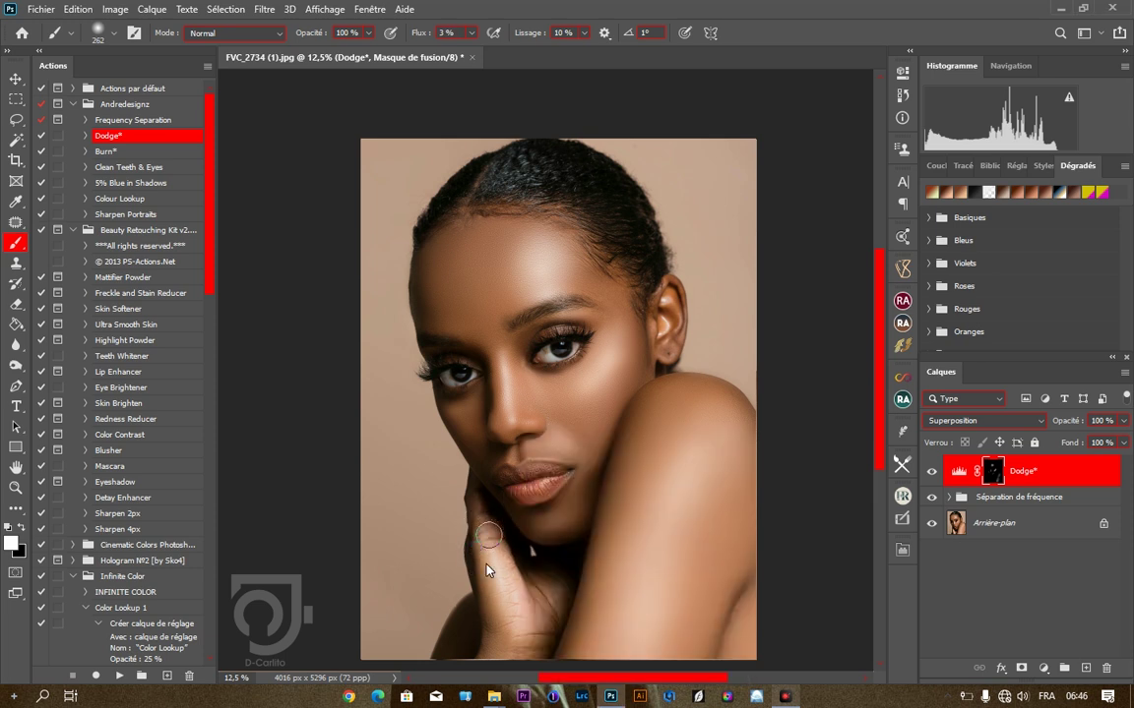
pyautogui.click(492, 569)
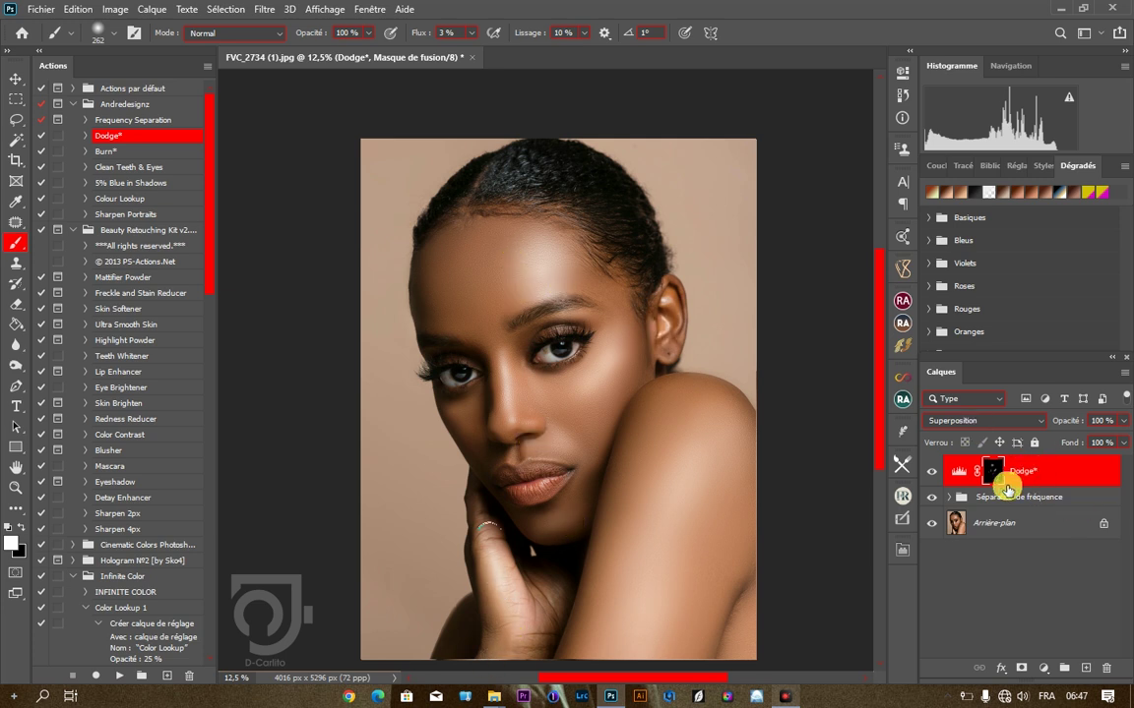
# Compare the portrait with the Dodge* layer hidden and shown, and run the Burn* action to add its masked layer on top.
pyautogui.click(105, 153)
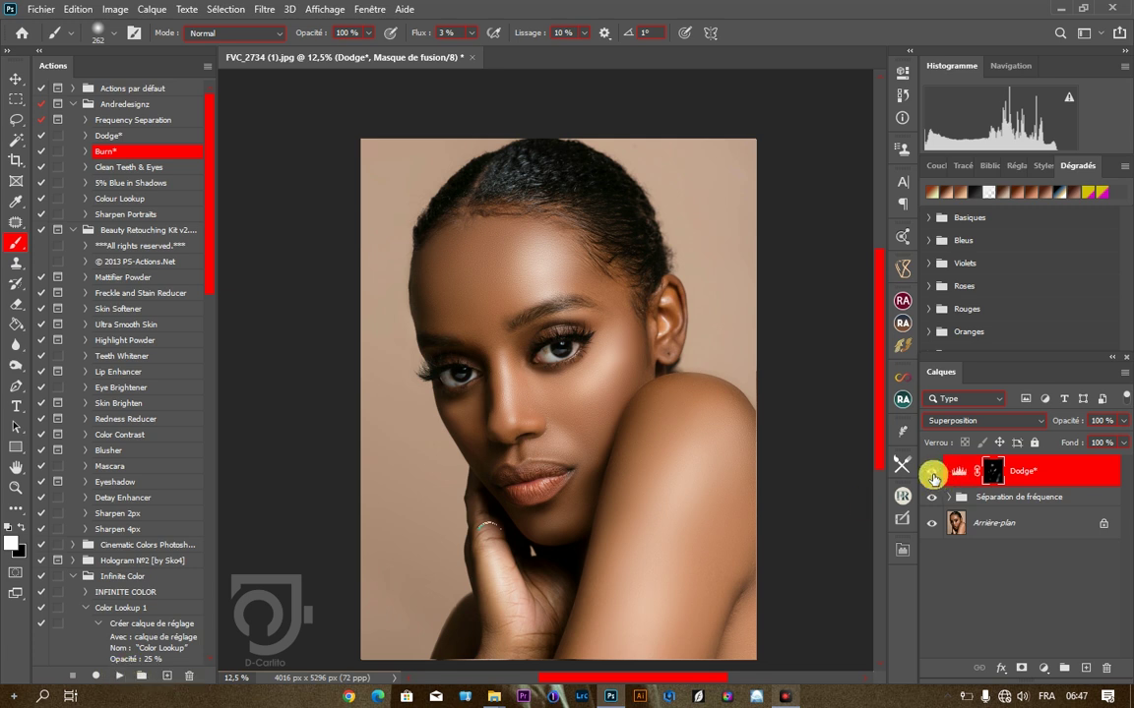
pyautogui.click(931, 472)
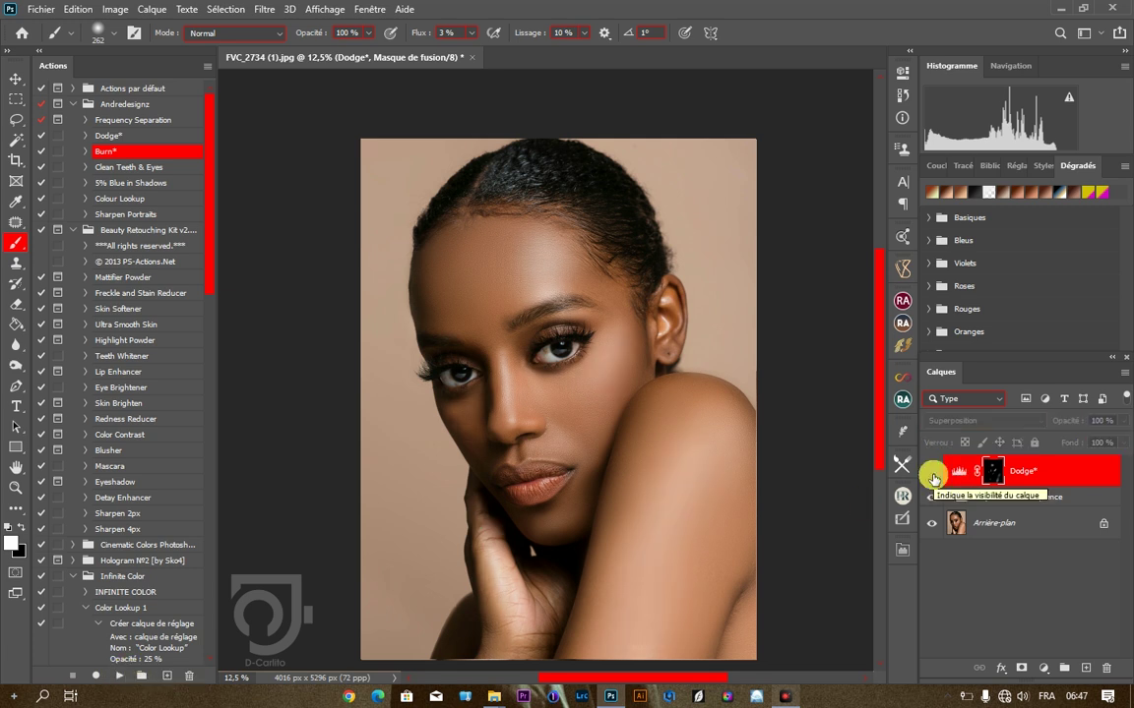
pyautogui.click(931, 472)
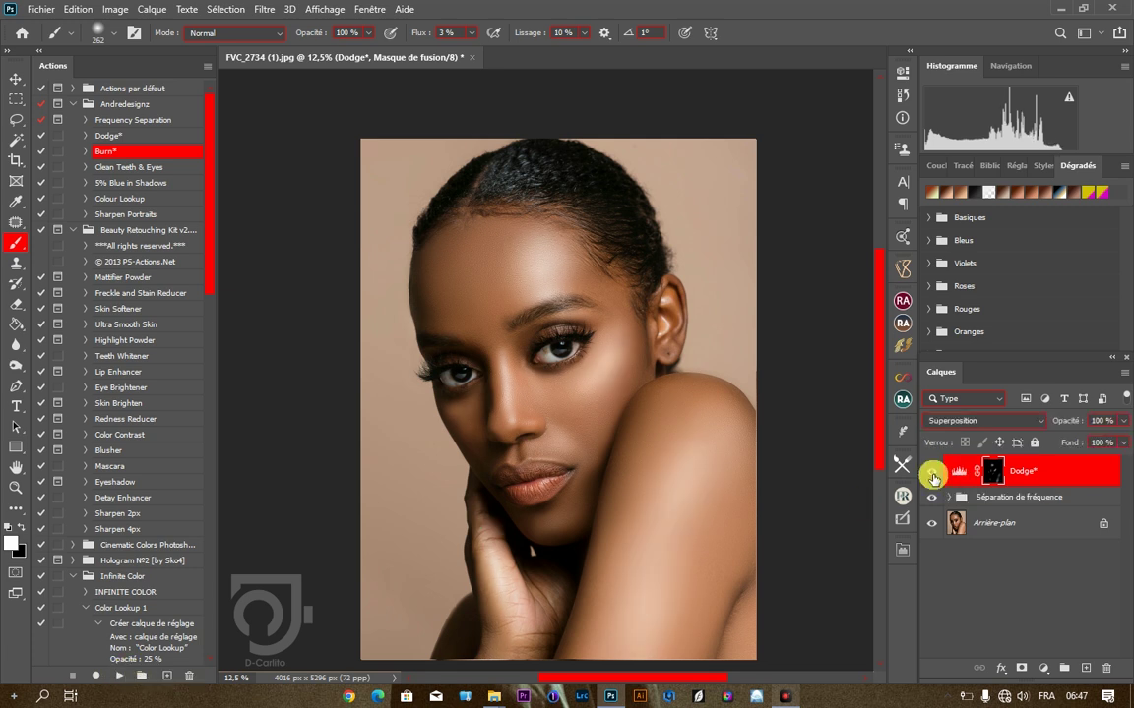
pyautogui.click(932, 473)
pyautogui.click(932, 472)
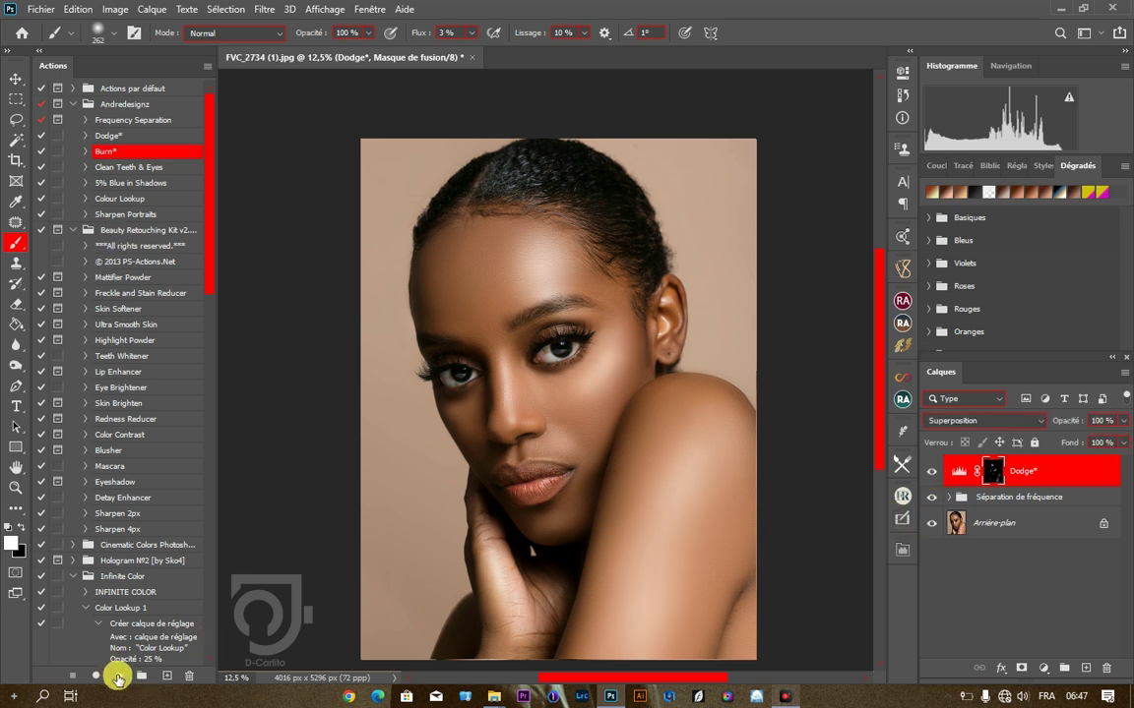
pyautogui.hotkey('shift', 'alt', 'm')
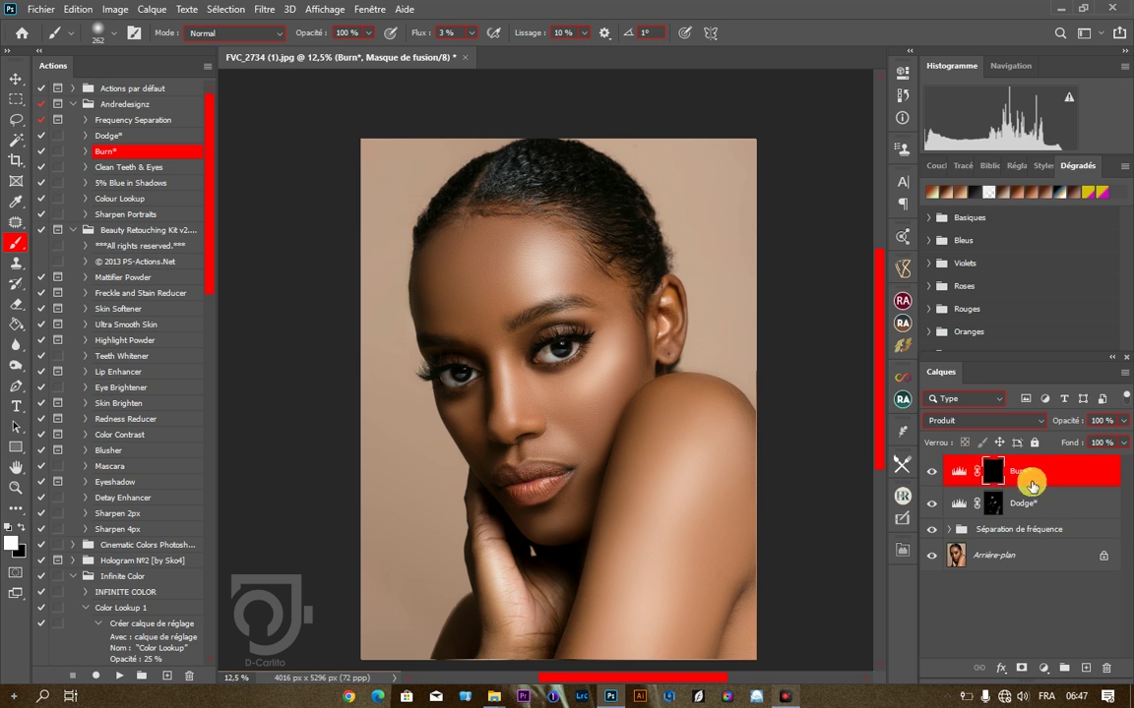
# Add a Hue/Saturation layer on top with saturation fully removed as a black-and-white check view, and select the Burn* mask.
pyautogui.click(1046, 673)
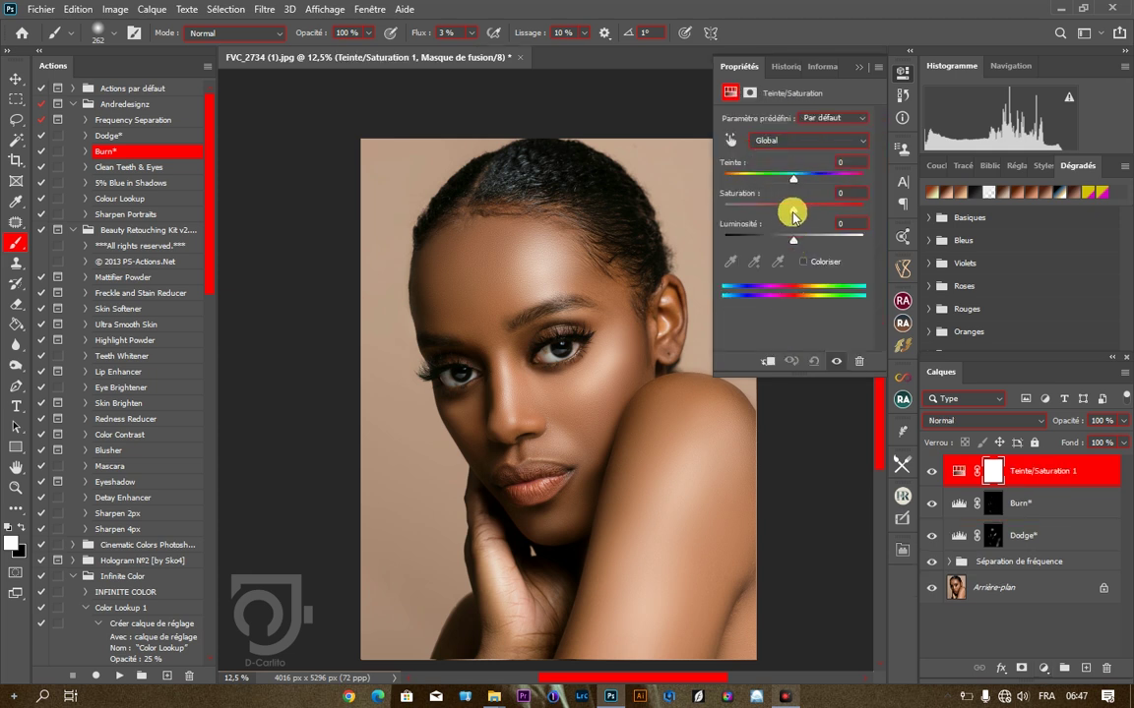
pyautogui.moveTo(793, 210); pyautogui.dragTo(643, 187)
pyautogui.click(852, 57)
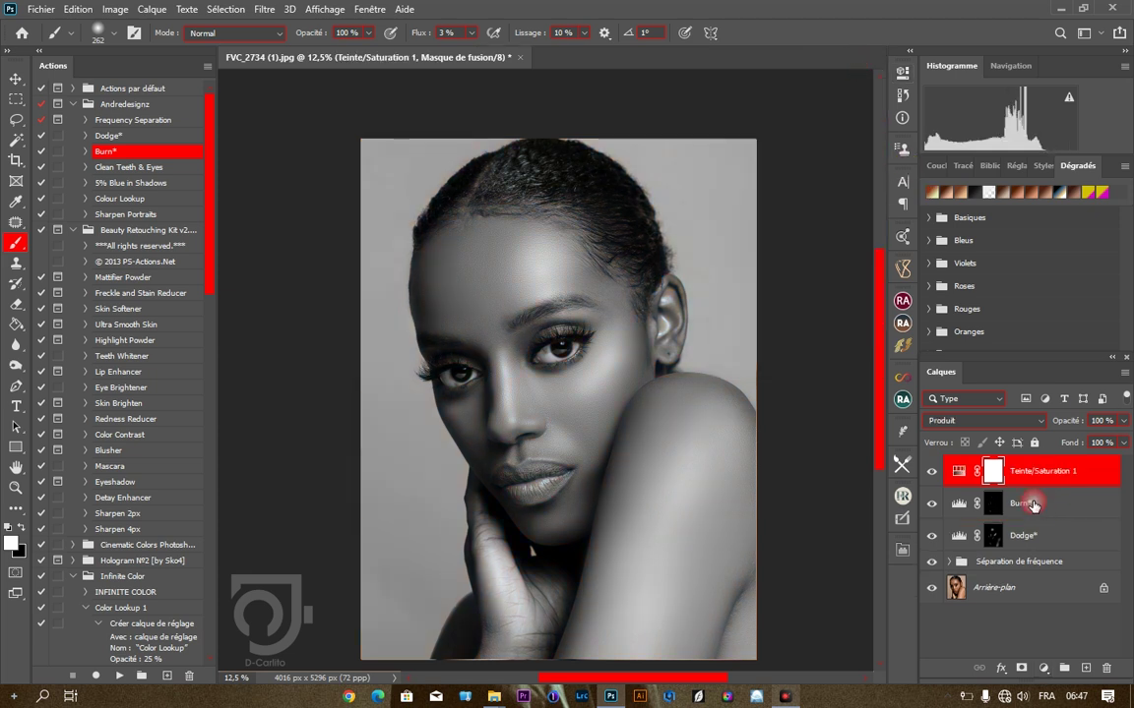
pyautogui.click(991, 503)
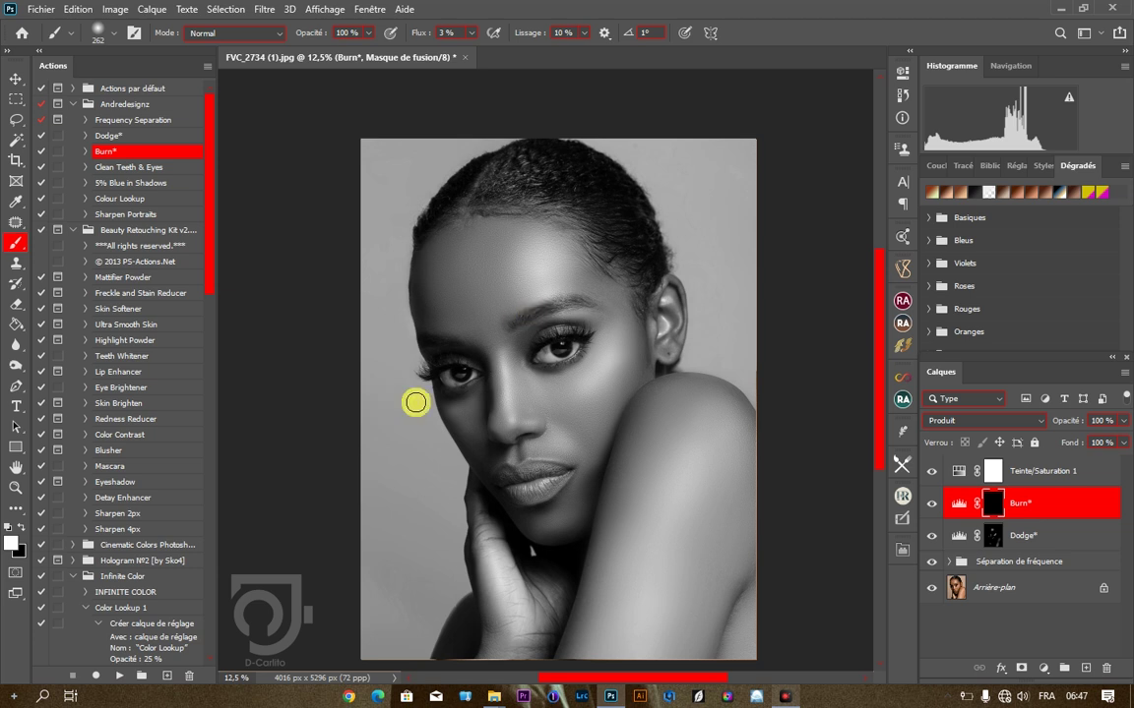
# Darken the edge of the forehead and the outer cheek with a brush of about 470 px and the nose side with about 230 px.
pyautogui.moveTo(477, 263); pyautogui.dragTo(491, 267)
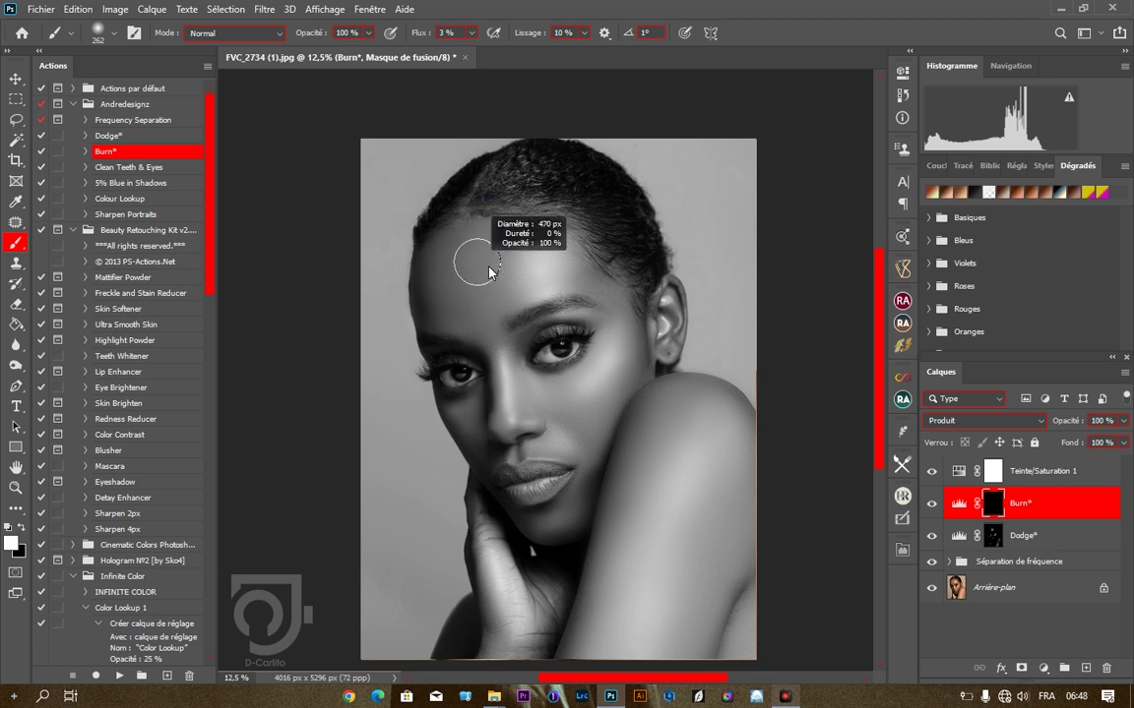
pyautogui.moveTo(416, 262); pyautogui.dragTo(437, 317)
pyautogui.moveTo(660, 360); pyautogui.dragTo(653, 368)
pyautogui.moveTo(501, 430); pyautogui.dragTo(494, 433)
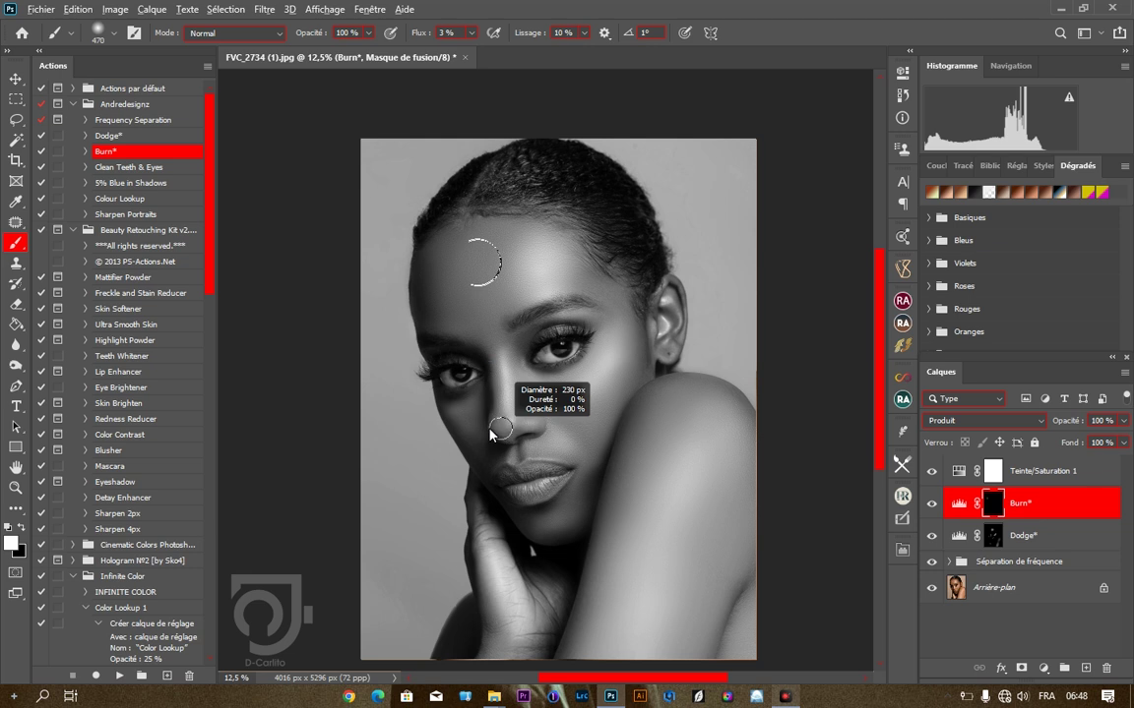
pyautogui.click(490, 367)
# Darken the cheek contour and jaw with brushes from about 374 down to 134 px, comparing the portrait with Burn* hidden and shown.
pyautogui.scroll(-1, 603, 424)
pyautogui.moveTo(615, 398)
pyautogui.mouseDown()
pyautogui.moveTo(617, 409)
pyautogui.moveTo(632, 325)
pyautogui.mouseUp()
pyautogui.click(617, 409)
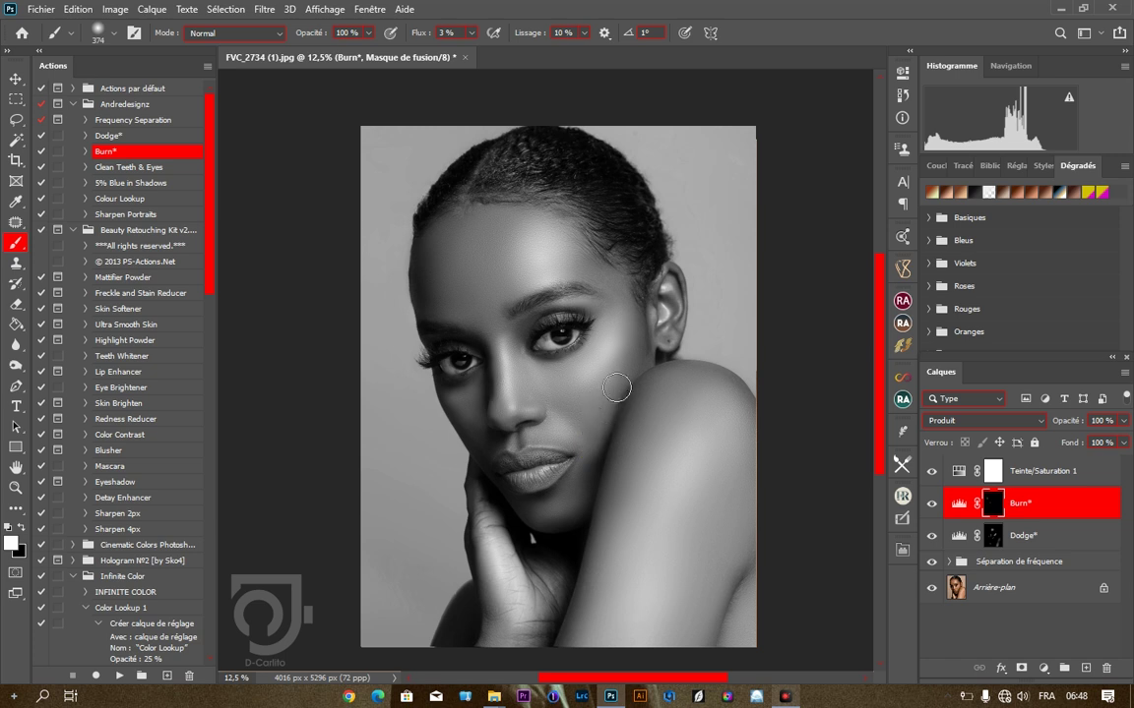
pyautogui.moveTo(610, 414)
pyautogui.mouseDown()
pyautogui.moveTo(572, 518)
pyautogui.moveTo(575, 507)
pyautogui.moveTo(545, 500)
pyautogui.moveTo(579, 494)
pyautogui.mouseUp()
pyautogui.keyDown('alt'); pyautogui.rightClick(575, 508); pyautogui.keyUp('alt')
pyautogui.scroll(1, 575, 506)
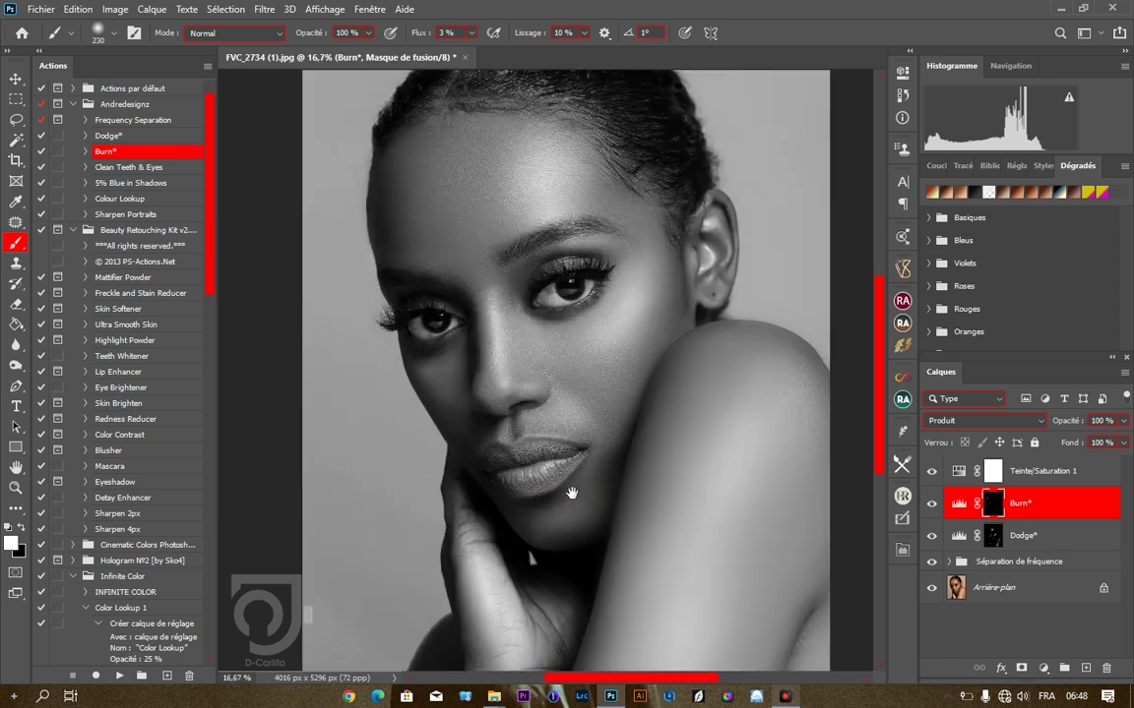
pyautogui.keyDown('alt'); pyautogui.rightClick(581, 471); pyautogui.keyUp('alt')
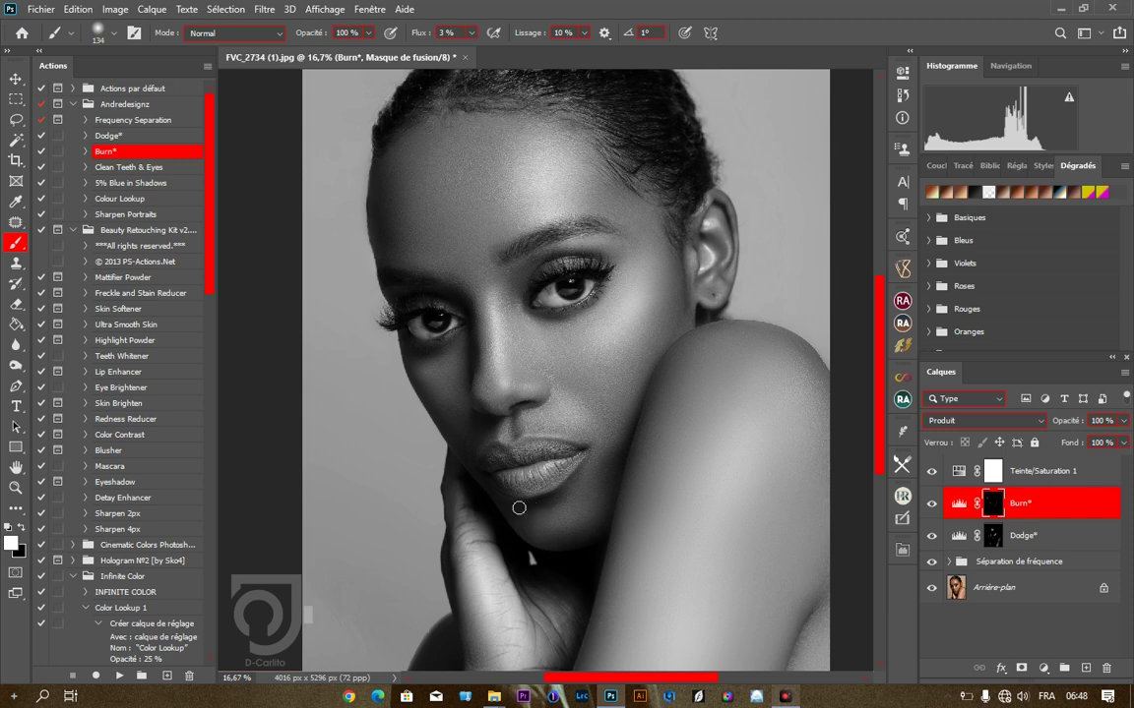
pyautogui.click(932, 503)
pyautogui.click(932, 502)
# Deepen the shadows along the nose bridge, around the eyes and under the nose with brushes of about 134 and 68 px.
pyautogui.moveTo(686, 428); pyautogui.dragTo(503, 319)
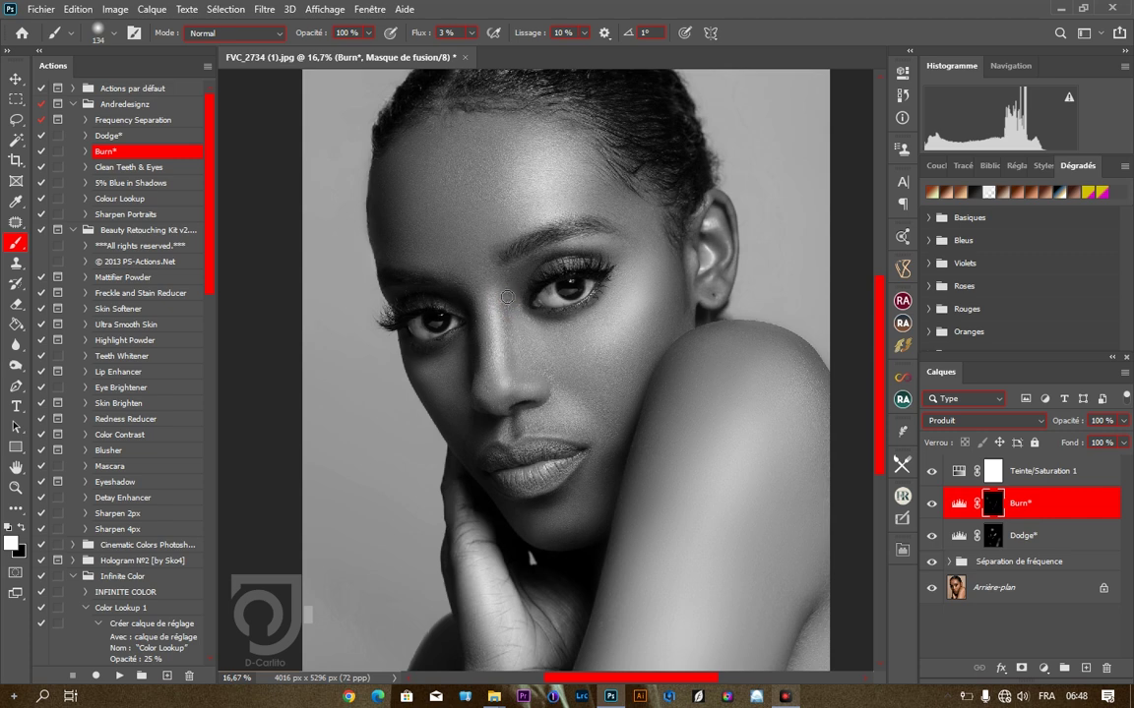
pyautogui.moveTo(500, 322); pyautogui.dragTo(513, 377)
pyautogui.moveTo(548, 268); pyautogui.dragTo(547, 267)
pyautogui.moveTo(456, 304); pyautogui.dragTo(443, 349)
pyautogui.moveTo(518, 409)
pyautogui.mouseDown()
pyautogui.moveTo(513, 427)
pyautogui.moveTo(535, 427)
pyautogui.moveTo(524, 441)
pyautogui.mouseUp()
pyautogui.keyDown('alt'); pyautogui.rightClick(539, 428); pyautogui.keyUp('alt')
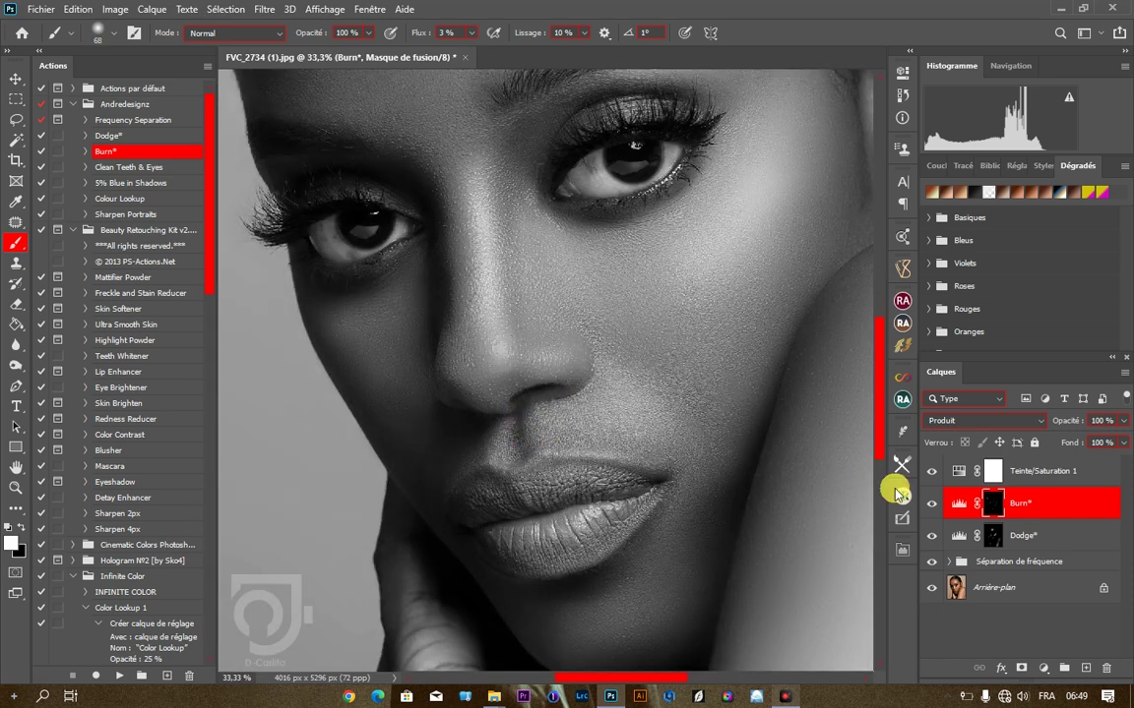
# Lighten the skin just above the upper lip on the Dodge* mask at about 68 px, and return to the Burn* layer.
pyautogui.hotkey('alt', '[')
pyautogui.click(508, 448)
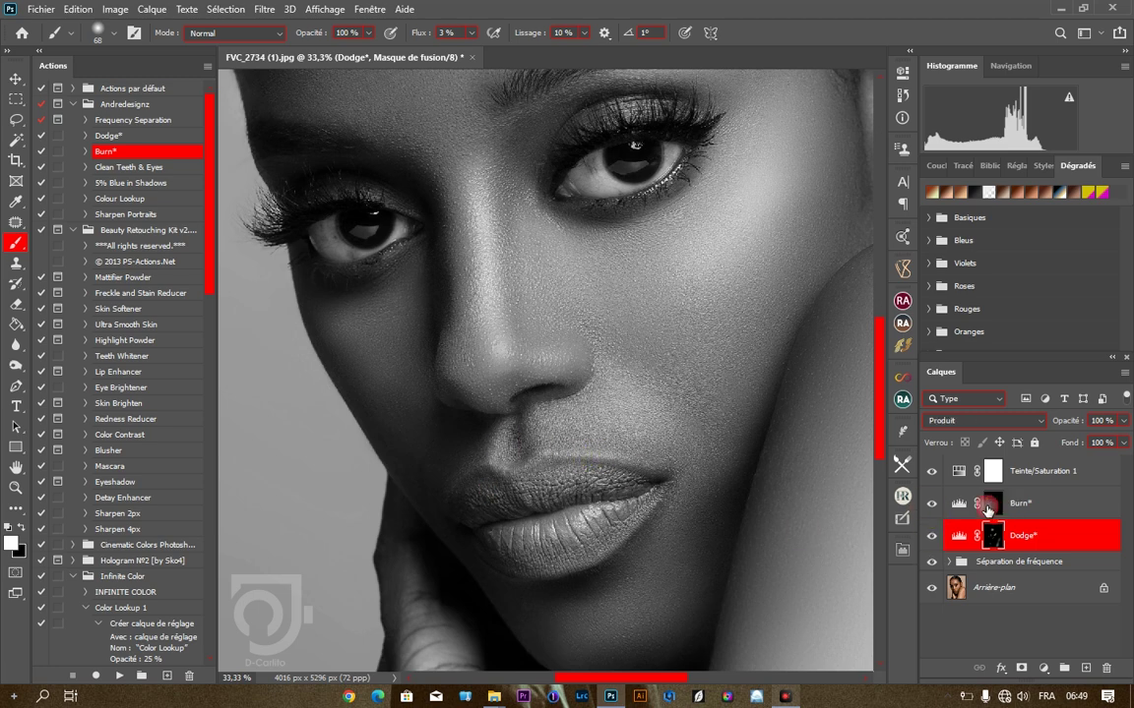
pyautogui.hotkey('alt', ']')
# Hide the Hue/Saturation check layer and compare the color portrait with Burn* hidden and shown.
pyautogui.click(932, 472)
pyautogui.click(933, 501)
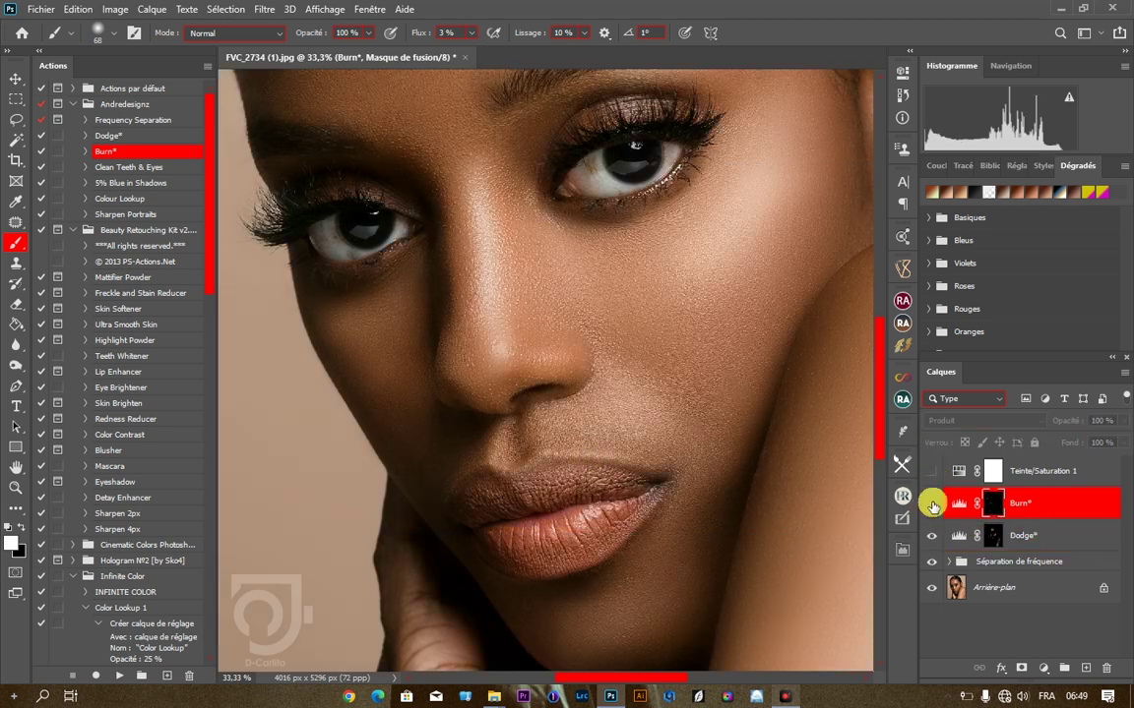
pyautogui.click(933, 501)
pyautogui.scroll(-2, 513, 291)
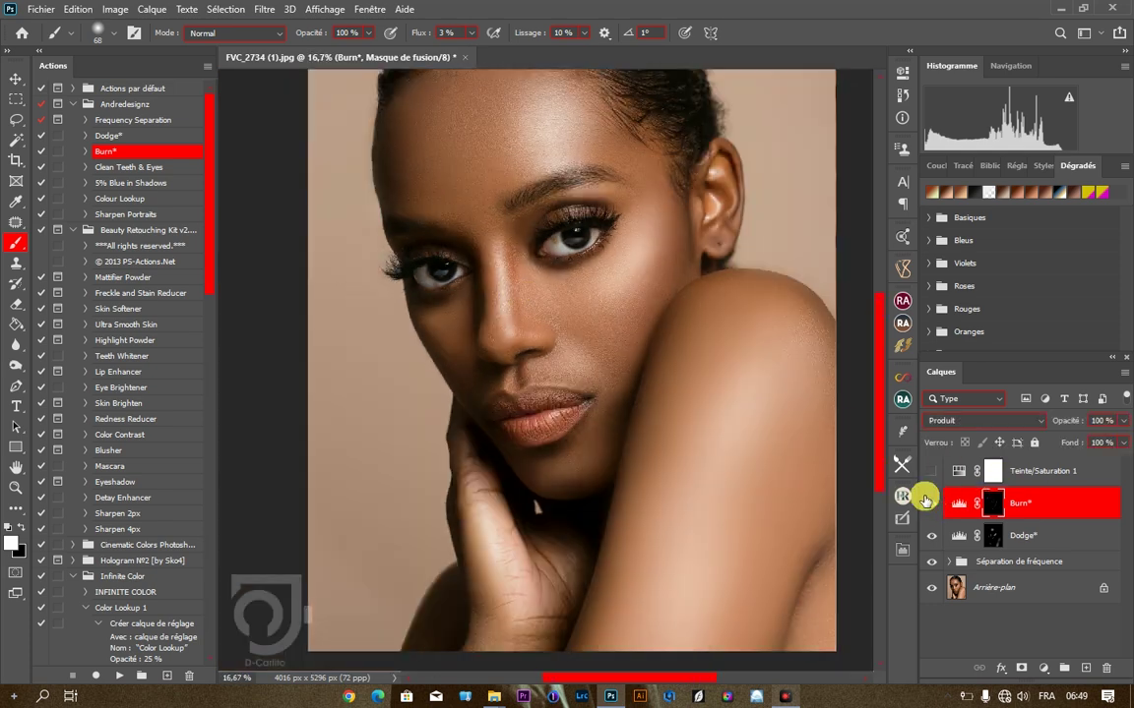
# Darken the forehead, temple and outer cheek with a brush of about 440 px, comparing the portrait with Burn* hidden and shown.
pyautogui.scroll(3, 770, 438)
pyautogui.moveTo(507, 160); pyautogui.dragTo(536, 167)
pyautogui.moveTo(618, 166)
pyautogui.mouseDown()
pyautogui.moveTo(686, 240)
pyautogui.moveTo(553, 110)
pyautogui.moveTo(493, 103)
pyautogui.moveTo(551, 123)
pyautogui.mouseUp()
pyautogui.moveTo(661, 197); pyautogui.dragTo(660, 203)
pyautogui.moveTo(676, 323)
pyautogui.mouseDown()
pyautogui.moveTo(681, 337)
pyautogui.moveTo(669, 341)
pyautogui.mouseUp()
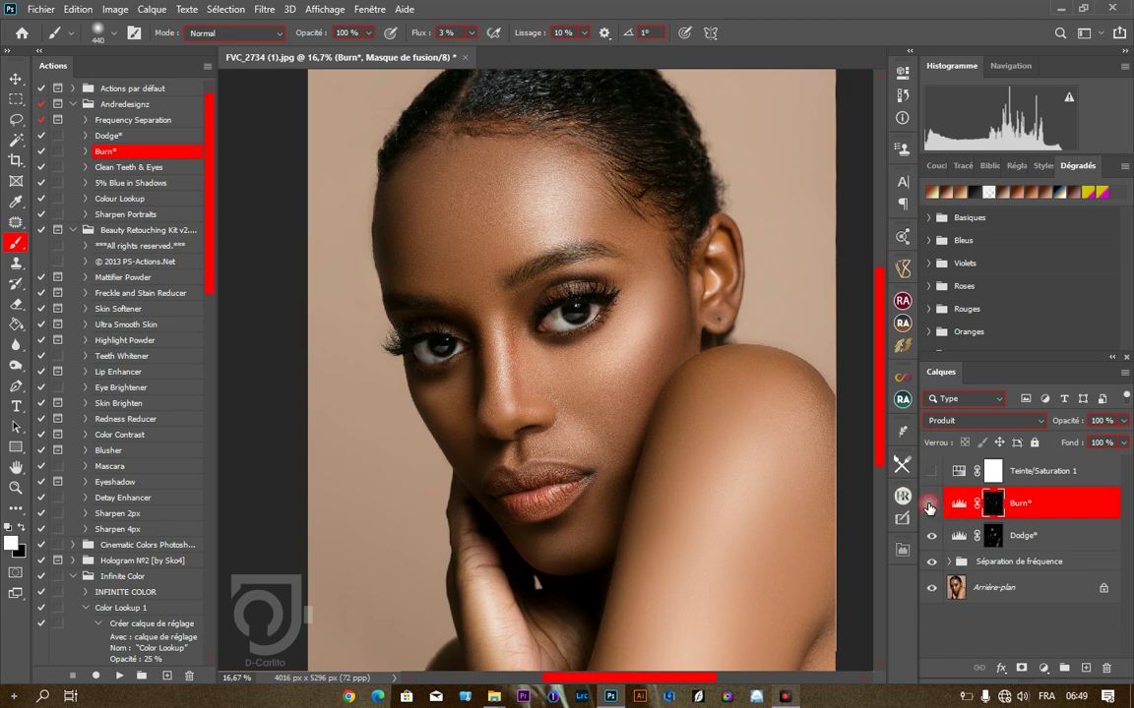
pyautogui.click(930, 503)
pyautogui.click(931, 503)
# Deepen the shadow around the inner brow and nose bridge at about 128 px, comparing the portrait with Burn* hidden and shown.
pyautogui.moveTo(782, 473)
pyautogui.mouseDown()
pyautogui.moveTo(797, 404)
pyautogui.moveTo(739, 400)
pyautogui.mouseUp()
pyautogui.moveTo(561, 322); pyautogui.dragTo(525, 288)
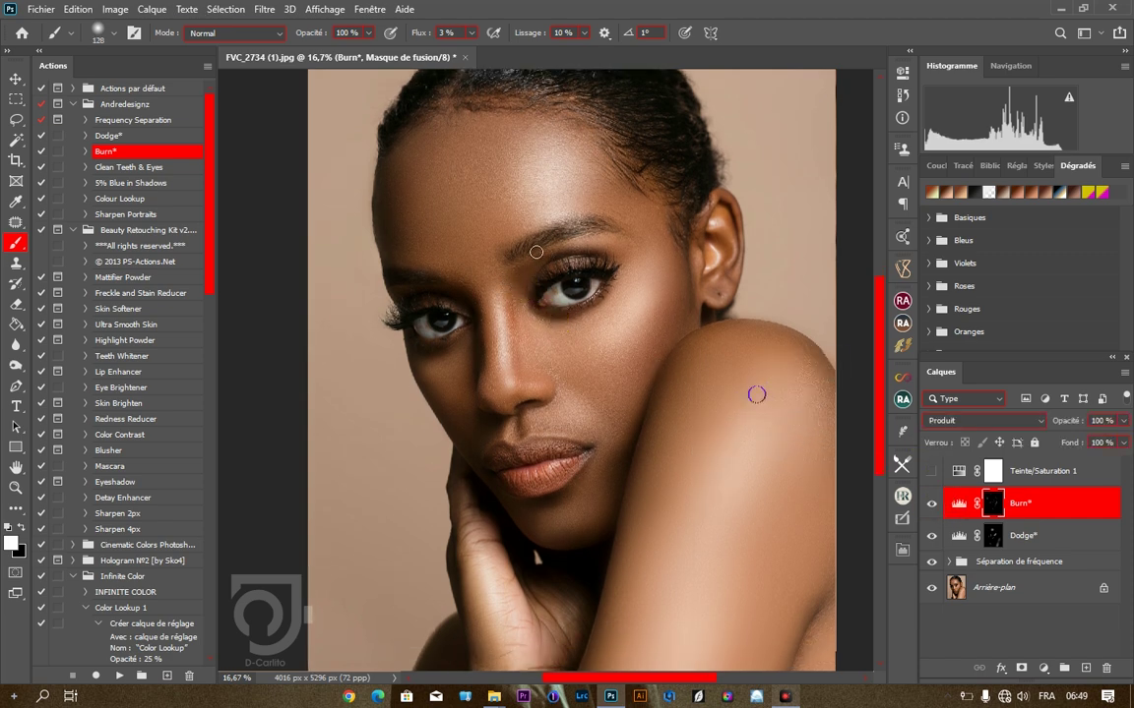
pyautogui.click(928, 502)
pyautogui.click(927, 503)
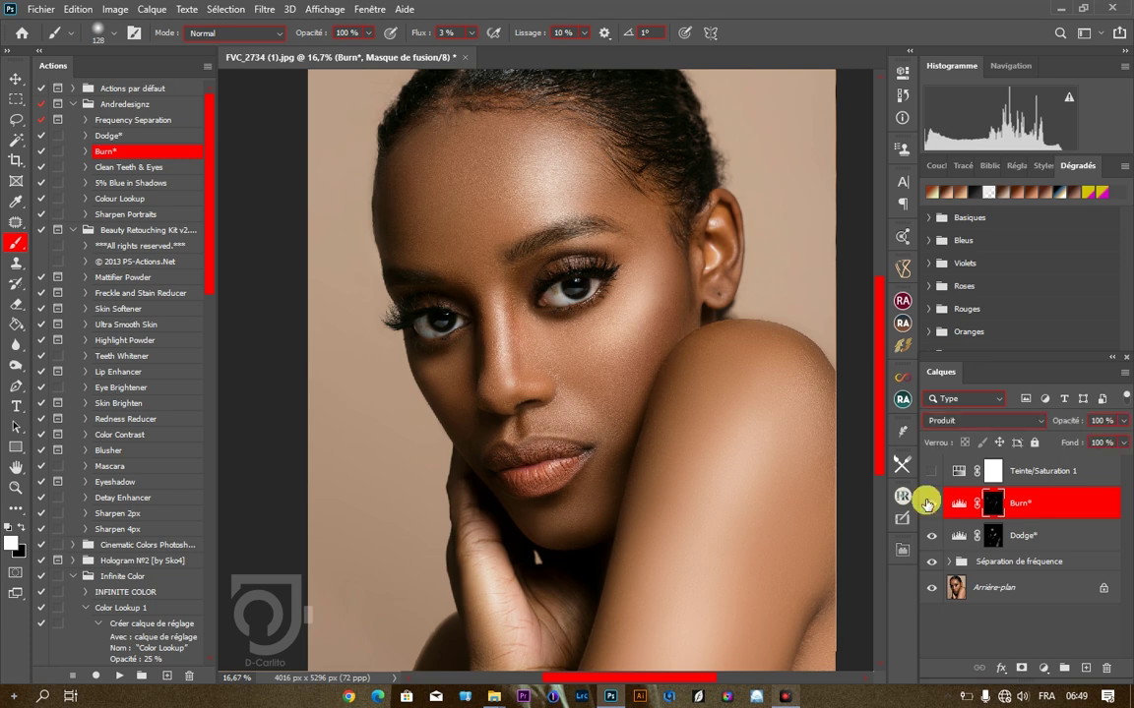
# Darken the edges of the shoulder and arm with a brush of about 496 px and the hand with one of about 272 px.
pyautogui.scroll(-1, 701, 417)
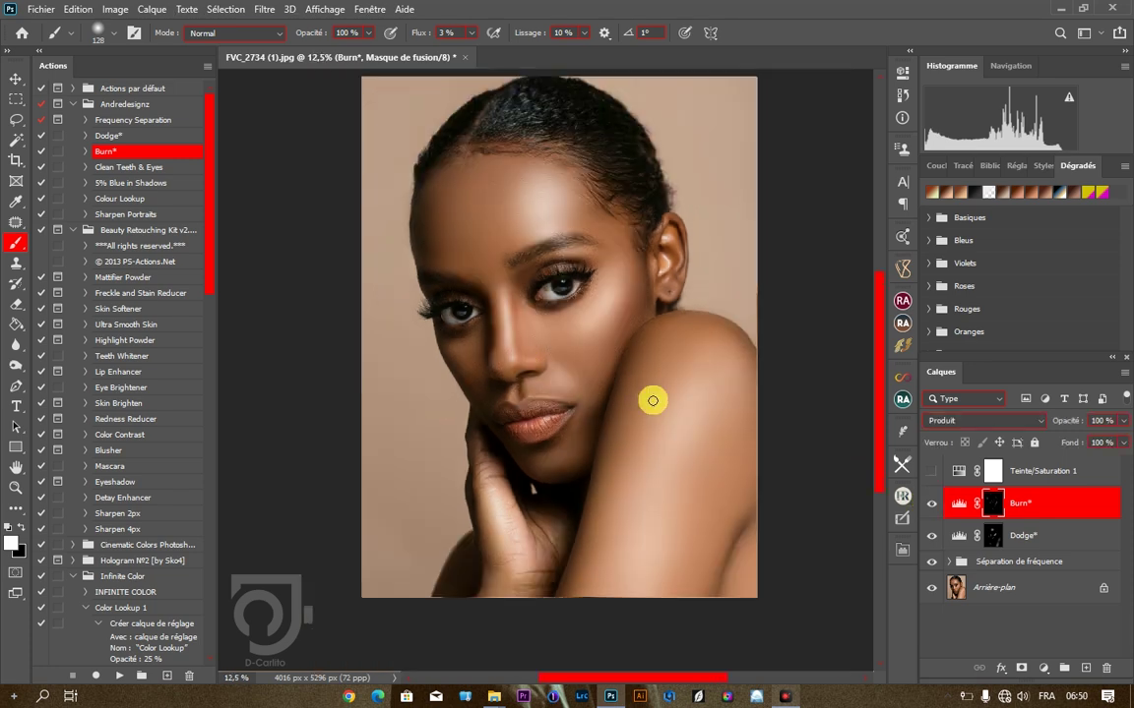
pyautogui.moveTo(653, 401); pyautogui.dragTo(695, 354)
pyautogui.click(646, 347)
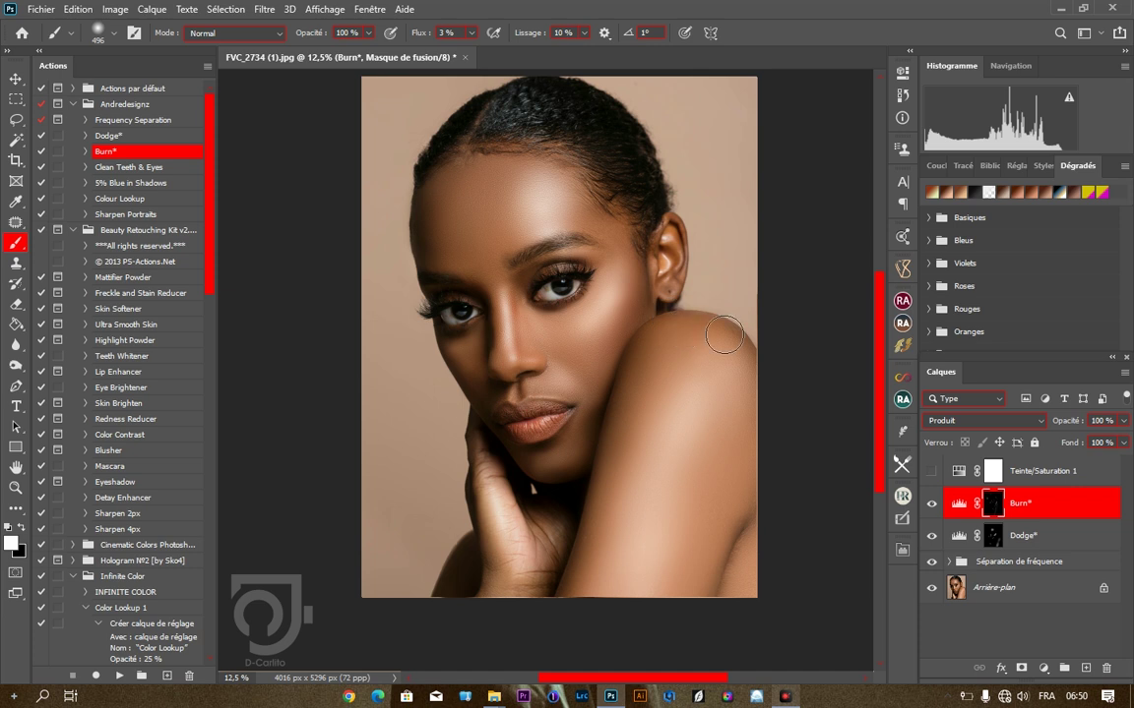
pyautogui.moveTo(741, 544); pyautogui.dragTo(734, 540)
pyautogui.moveTo(489, 518); pyautogui.dragTo(483, 518)
pyautogui.moveTo(567, 537); pyautogui.dragTo(495, 593)
pyautogui.moveTo(481, 505); pyautogui.dragTo(481, 581)
pyautogui.click(615, 519)
pyautogui.scroll(3, 665, 301)
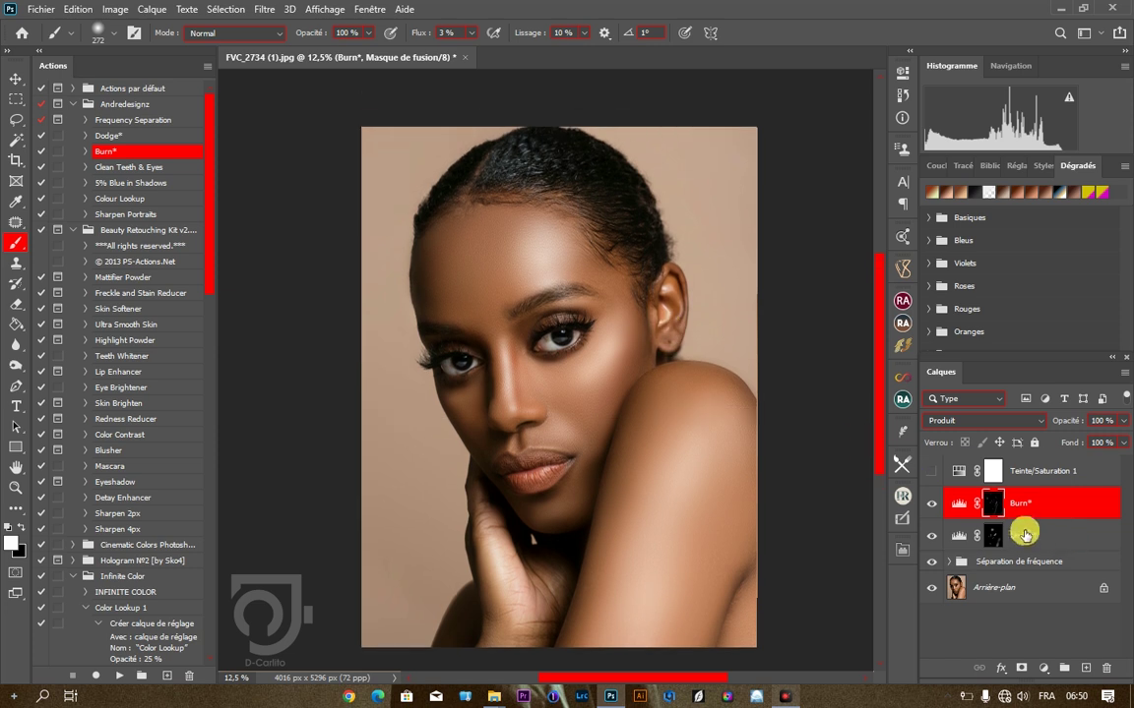
# Group the Burn* and Dodge* layers and name the group "Dodge & burn".
pyautogui.keyDown('shift'); pyautogui.click(1024, 534); pyautogui.keyUp('shift')
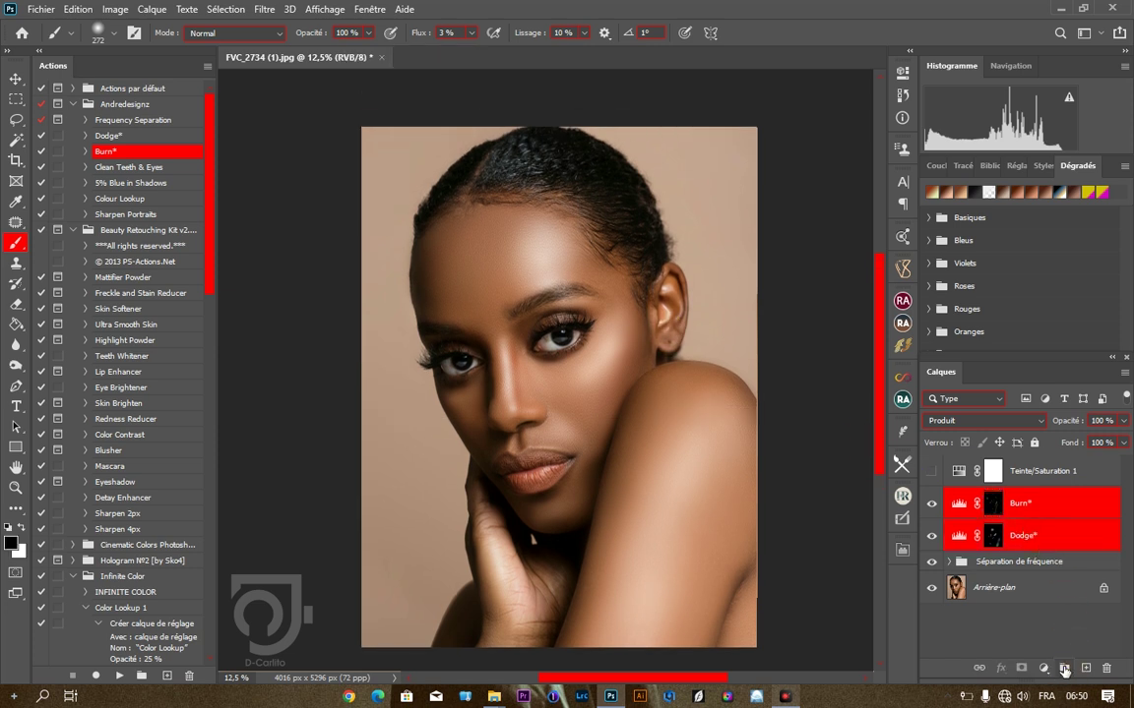
pyautogui.click(1064, 670)
pyautogui.doubleClick(998, 496)
pyautogui.write('Dodge')
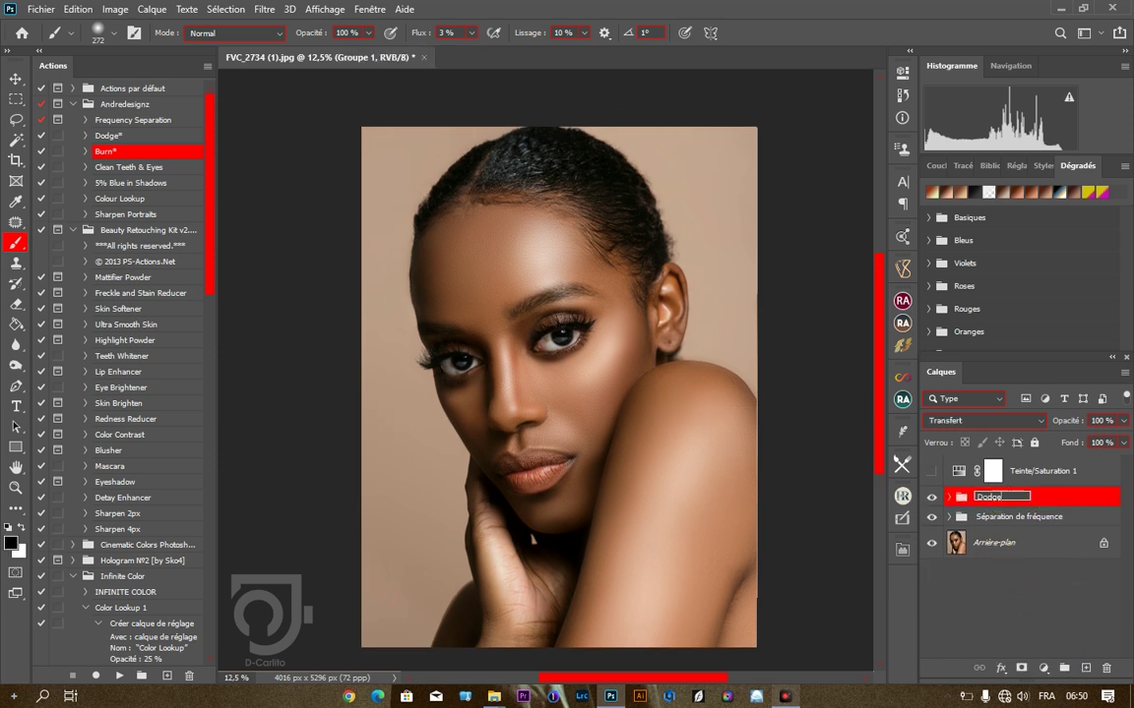
pyautogui.write(' & Burn')
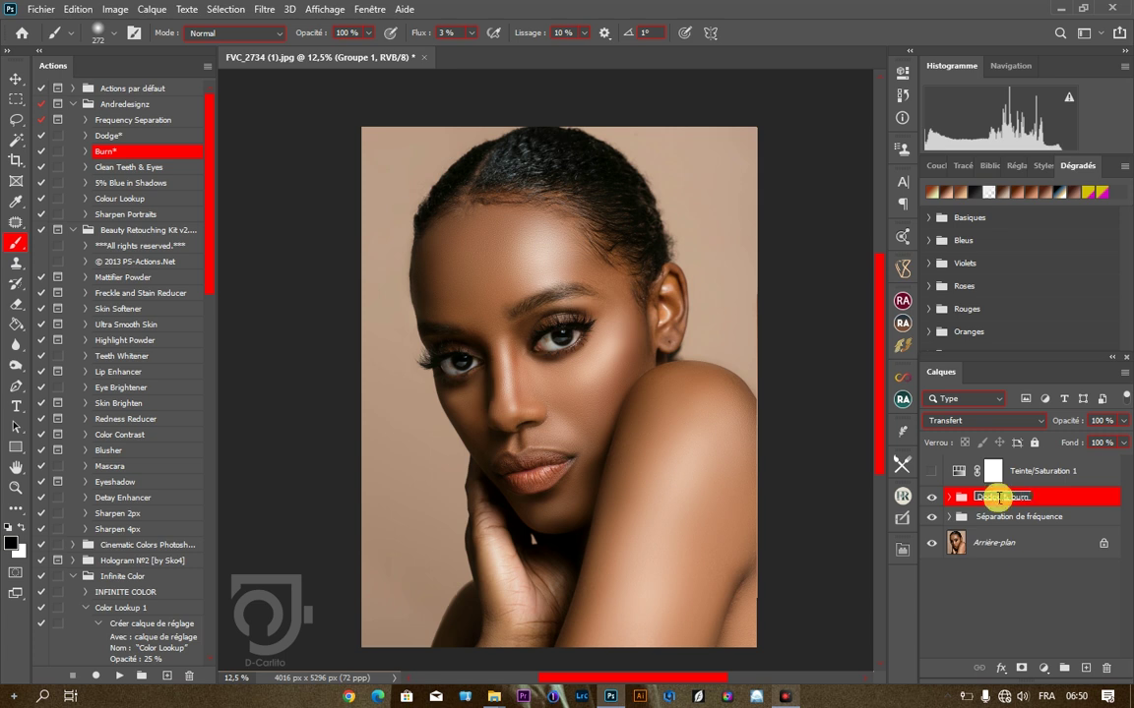
pyautogui.press('Return')
# Compare the full portrait with the Dodge & burn group hidden and shown.
pyautogui.click(931, 497)
pyautogui.click(932, 497)
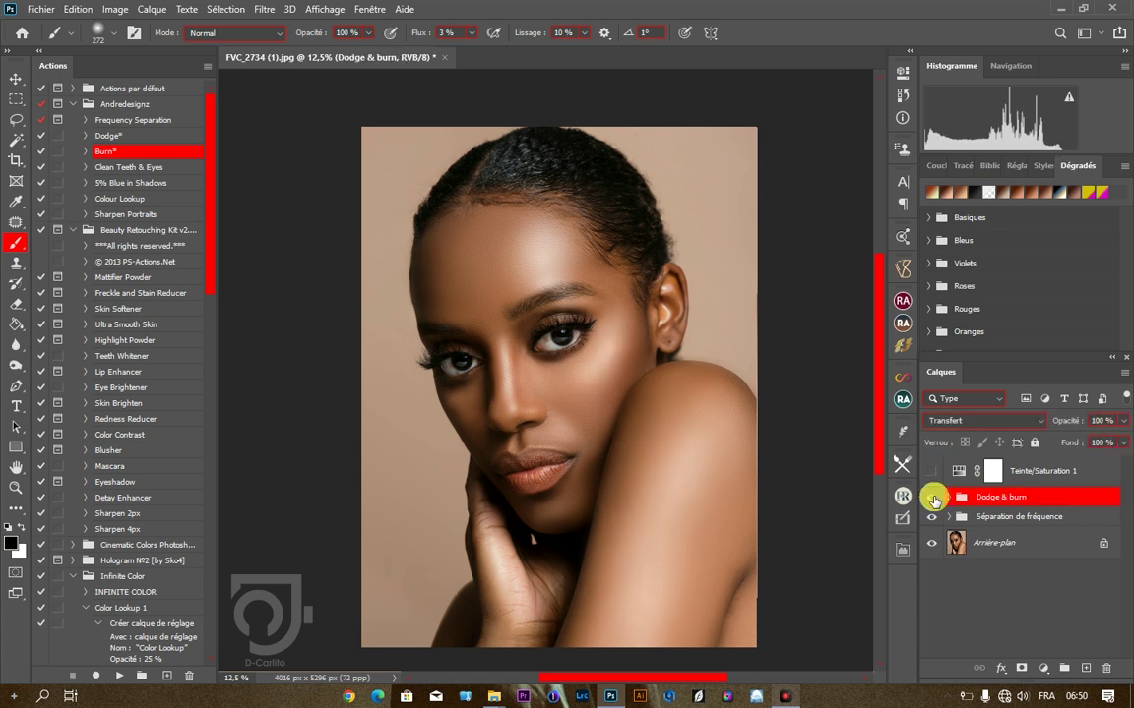
pyautogui.scroll(-1, 577, 420)
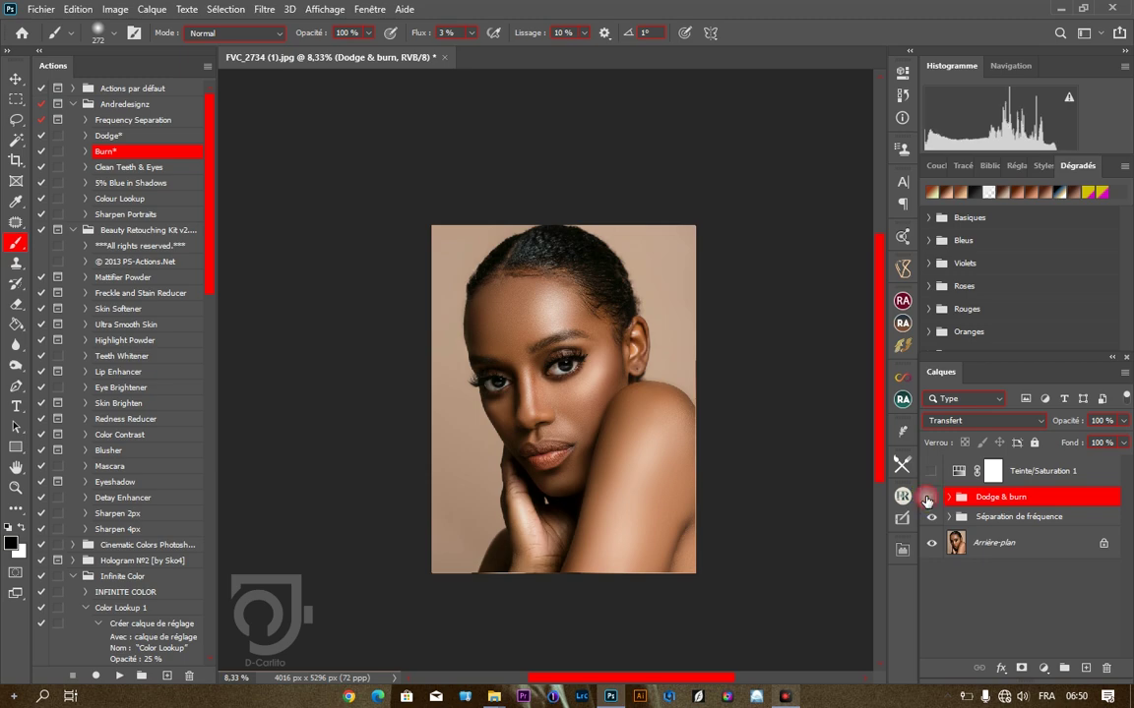
pyautogui.click(926, 501)
pyautogui.click(926, 501)
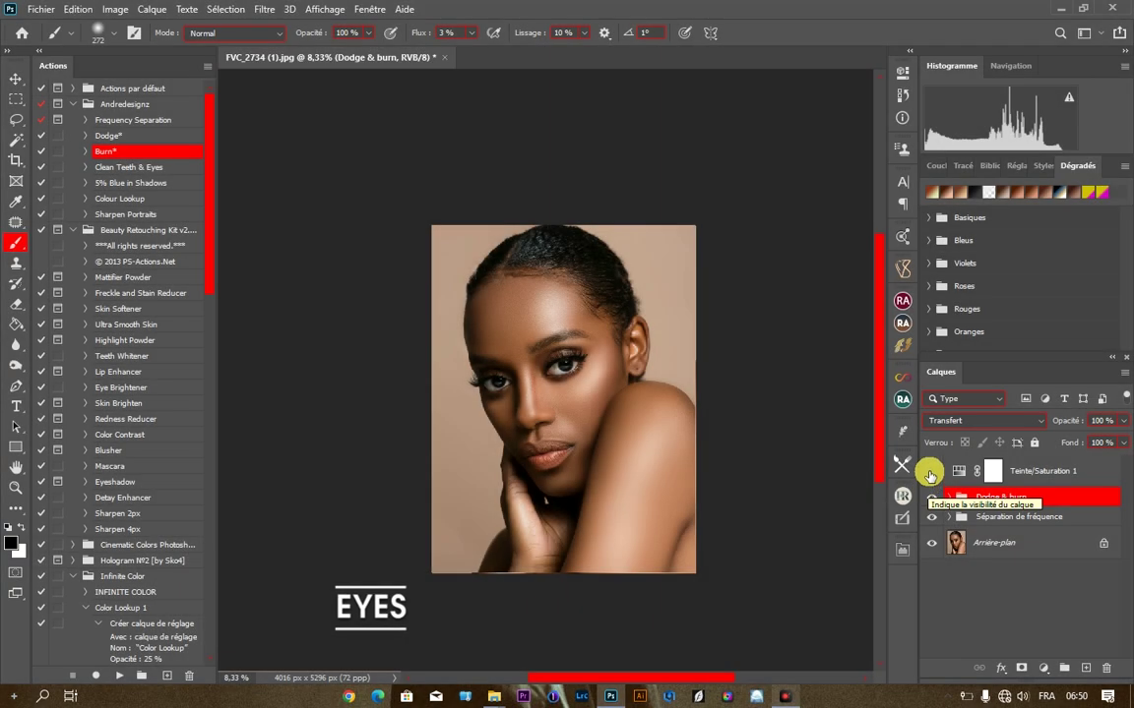
# Invert the Teinte/Saturation 1 mask to black and paint the desaturation onto the whites of both eyes at about 92 px and 100% flow.
pyautogui.click(931, 471)
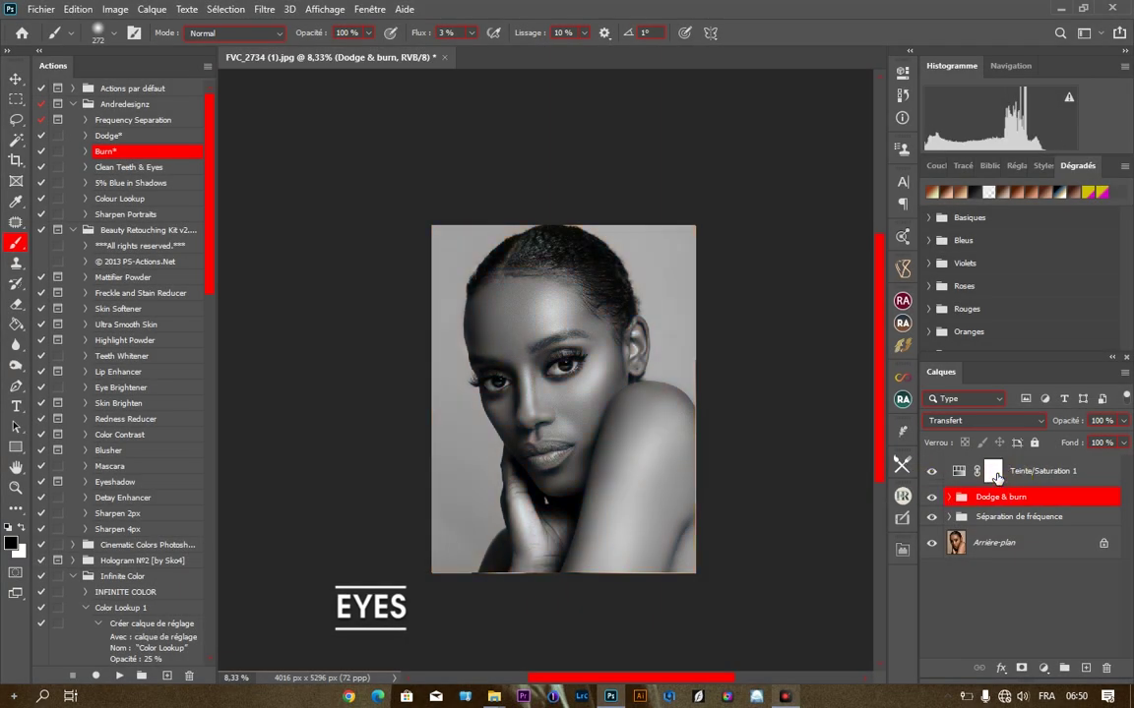
pyautogui.click(1028, 471)
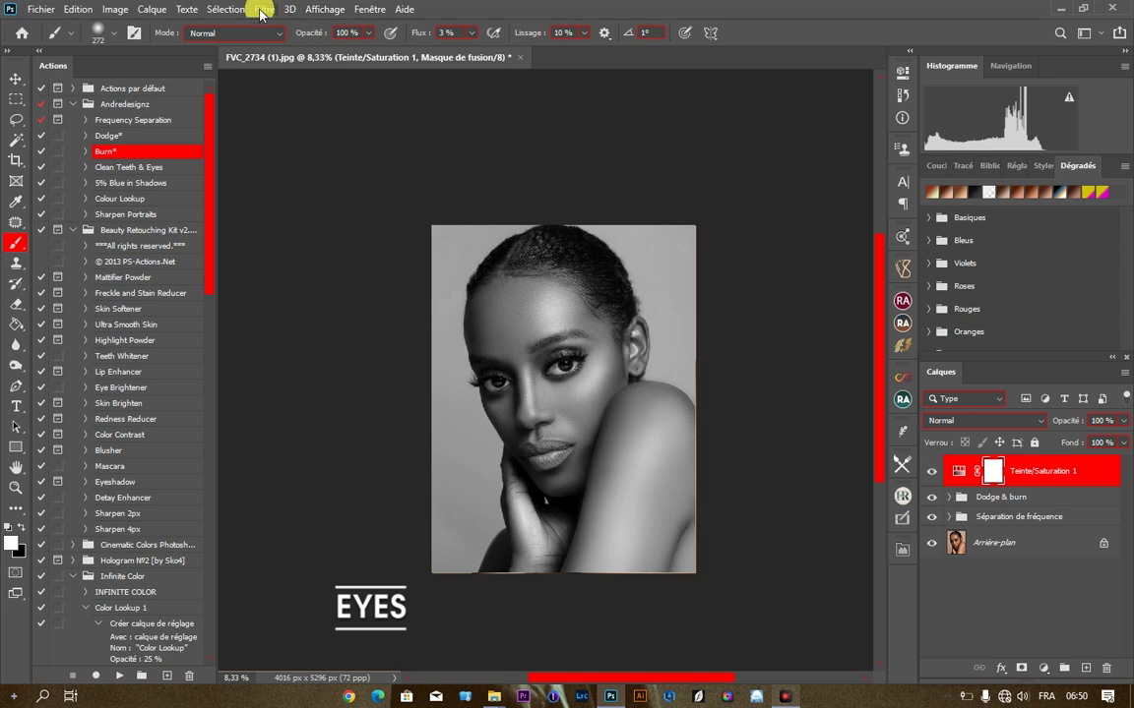
pyautogui.click(931, 471)
pyautogui.moveTo(547, 364); pyautogui.dragTo(506, 297)
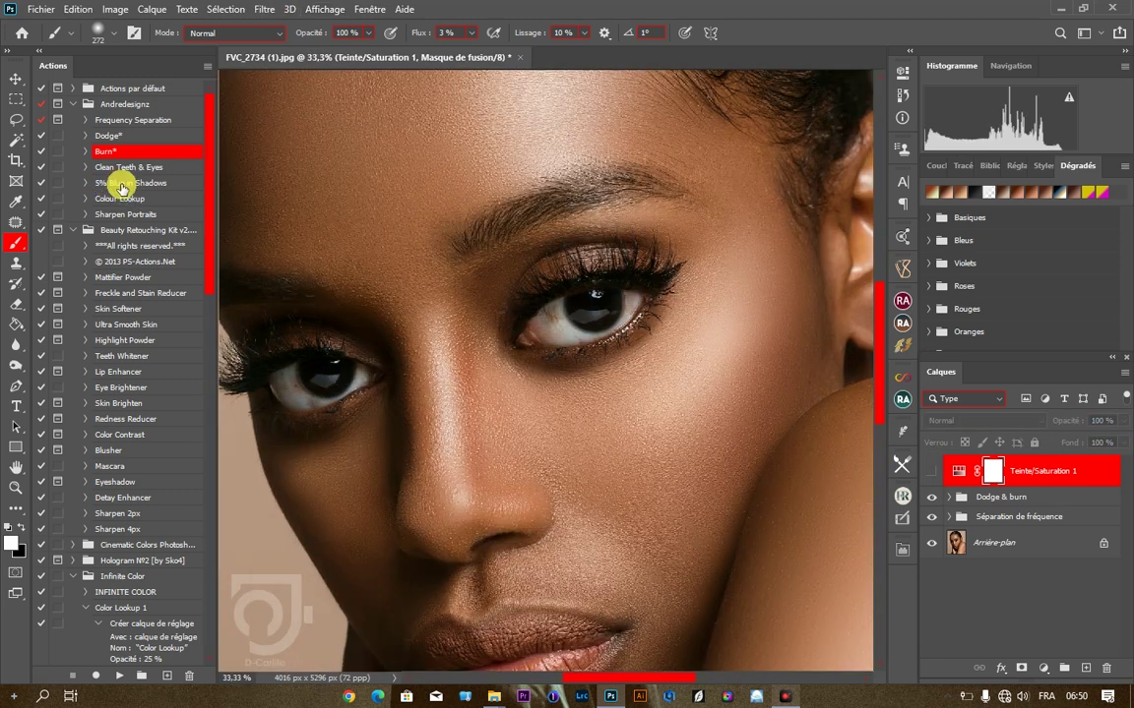
pyautogui.click(14, 79)
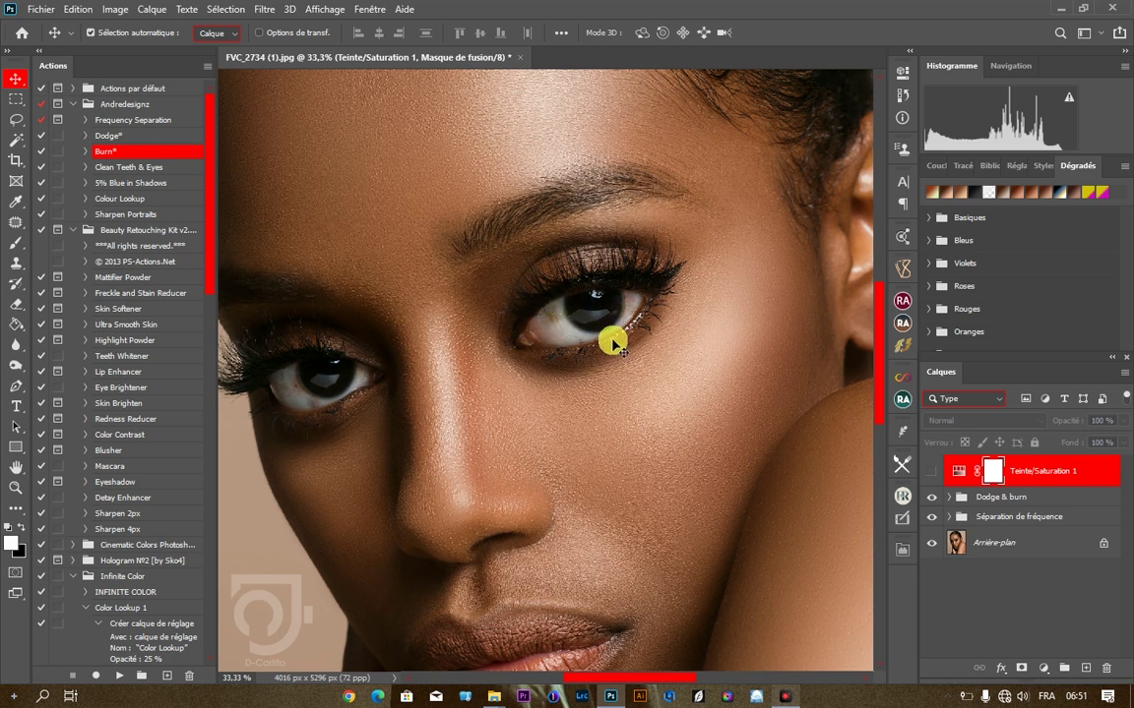
pyautogui.hotkey('ctrl', 'i')
pyautogui.press('b')
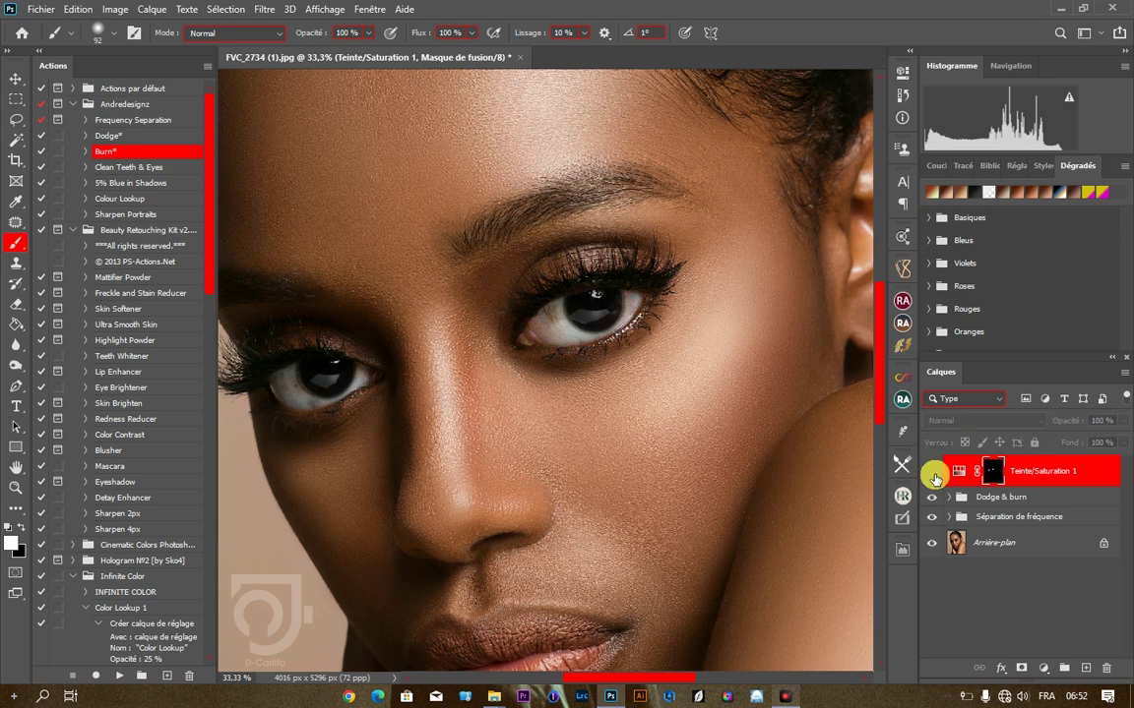
# Set the Teinte/Saturation 1 layer's opacity to 76% and duplicate the layer.
pyautogui.click(1123, 420)
pyautogui.moveTo(1123, 430); pyautogui.dragTo(1096, 440)
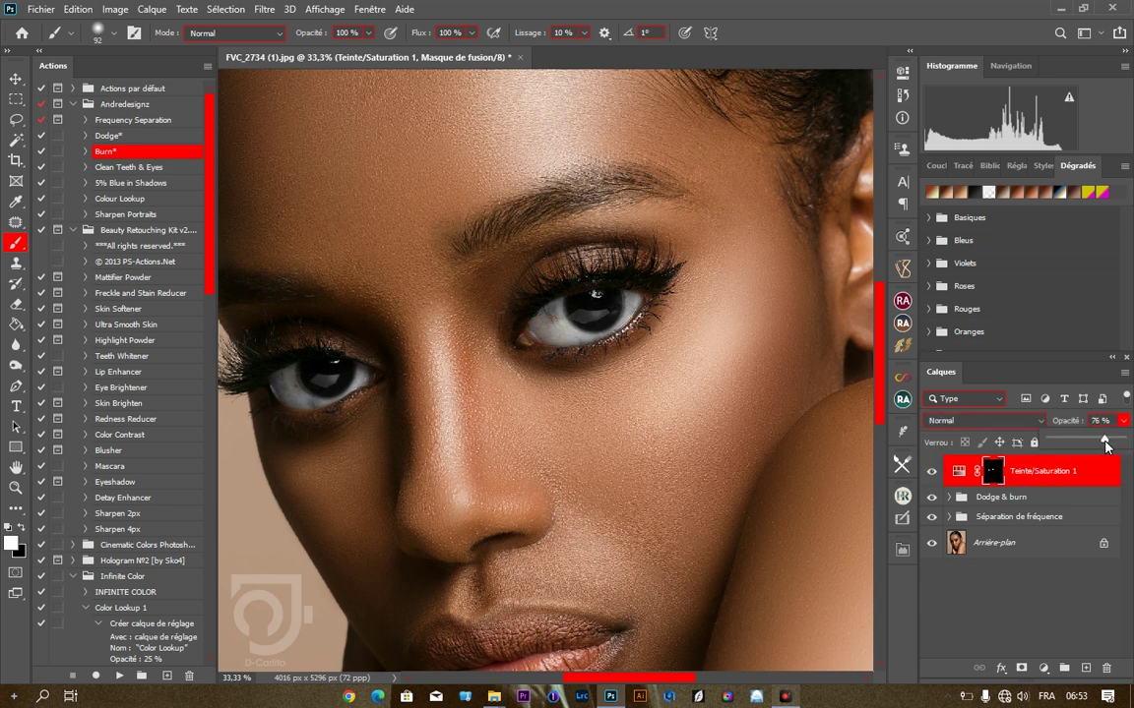
pyautogui.click(1034, 473)
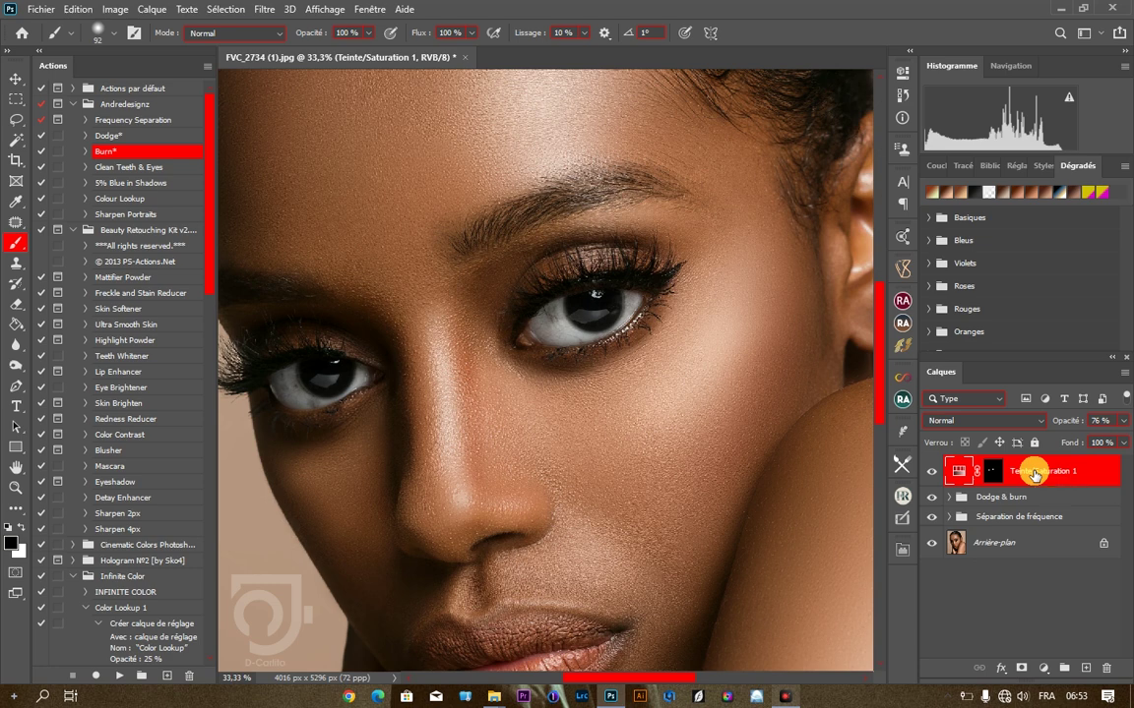
pyautogui.moveTo(1034, 474); pyautogui.dragTo(1082, 668)
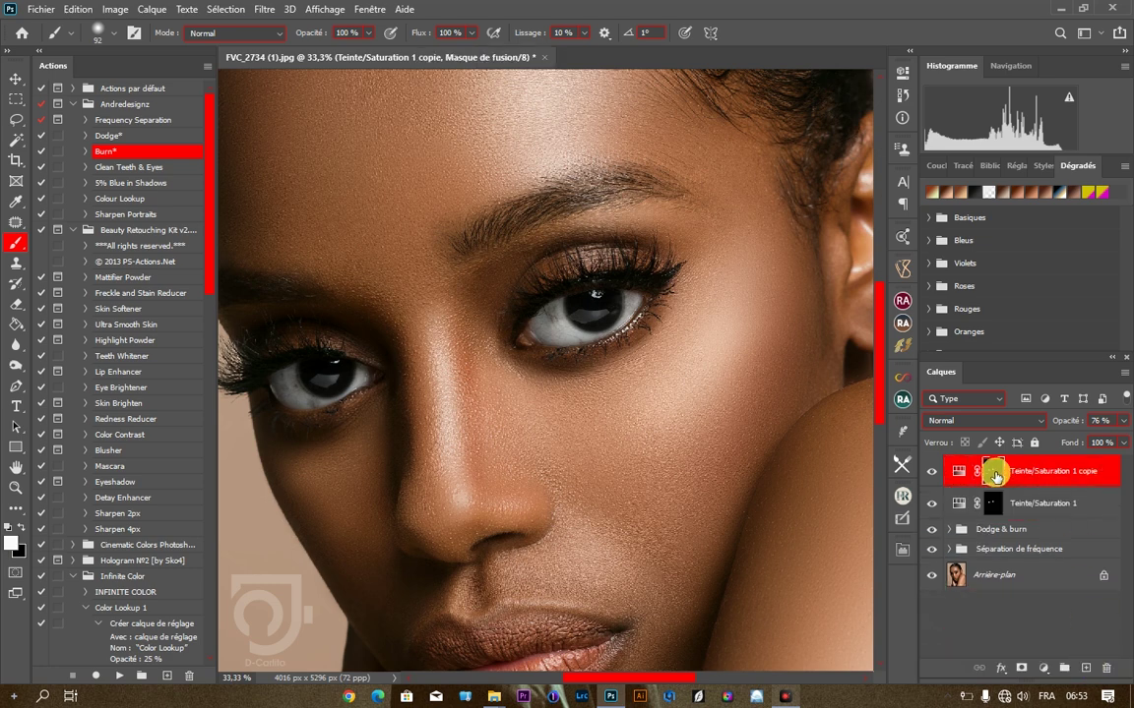
# Set the duplicated Hue/Saturation layer's blend mode to Superposition and its opacity to 32%.
pyautogui.click(984, 420)
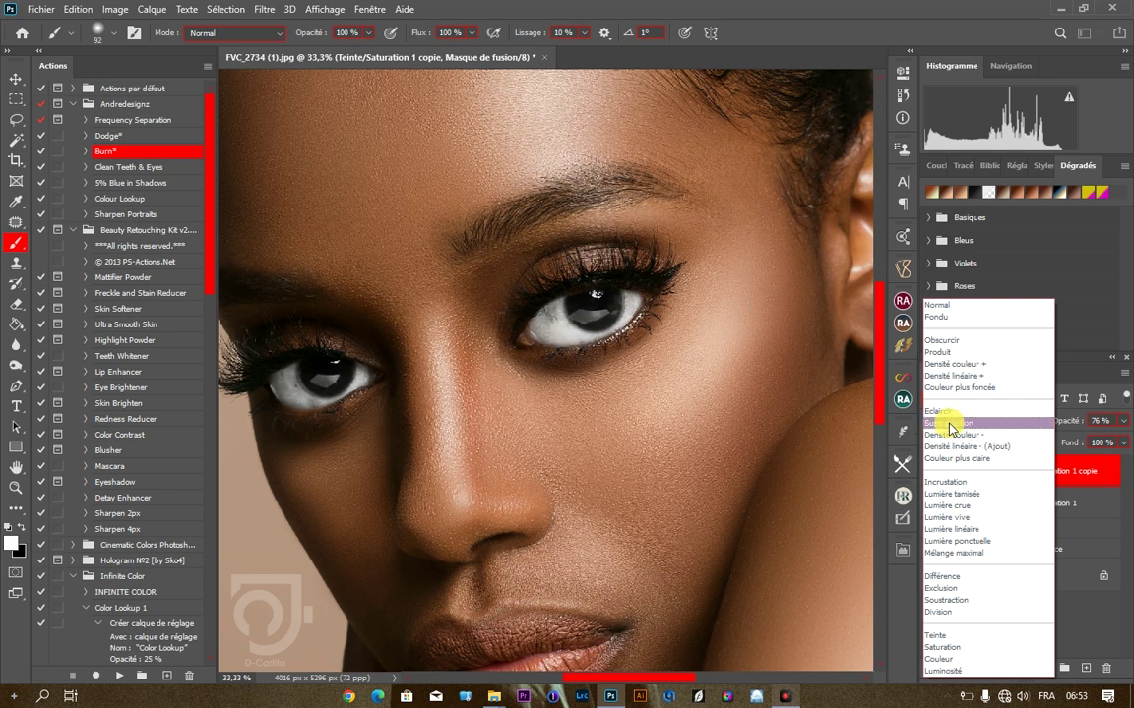
pyautogui.click(951, 424)
pyautogui.click(1123, 420)
pyautogui.moveTo(1104, 439); pyautogui.dragTo(1073, 446)
# Group the two Teinte/Saturation eye layers and rename the group Eyes.
pyautogui.keyDown('shift'); pyautogui.click(1043, 502); pyautogui.keyUp('shift')
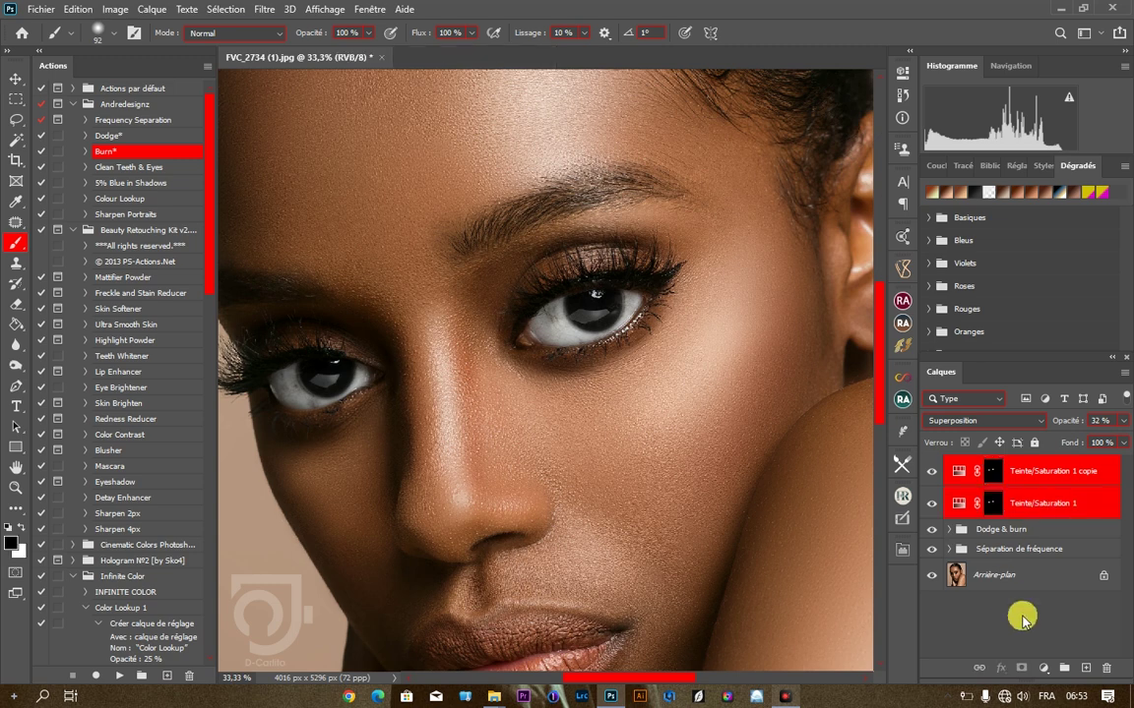
pyautogui.hotkey('ctrl', 'g')
pyautogui.doubleClick(989, 466)
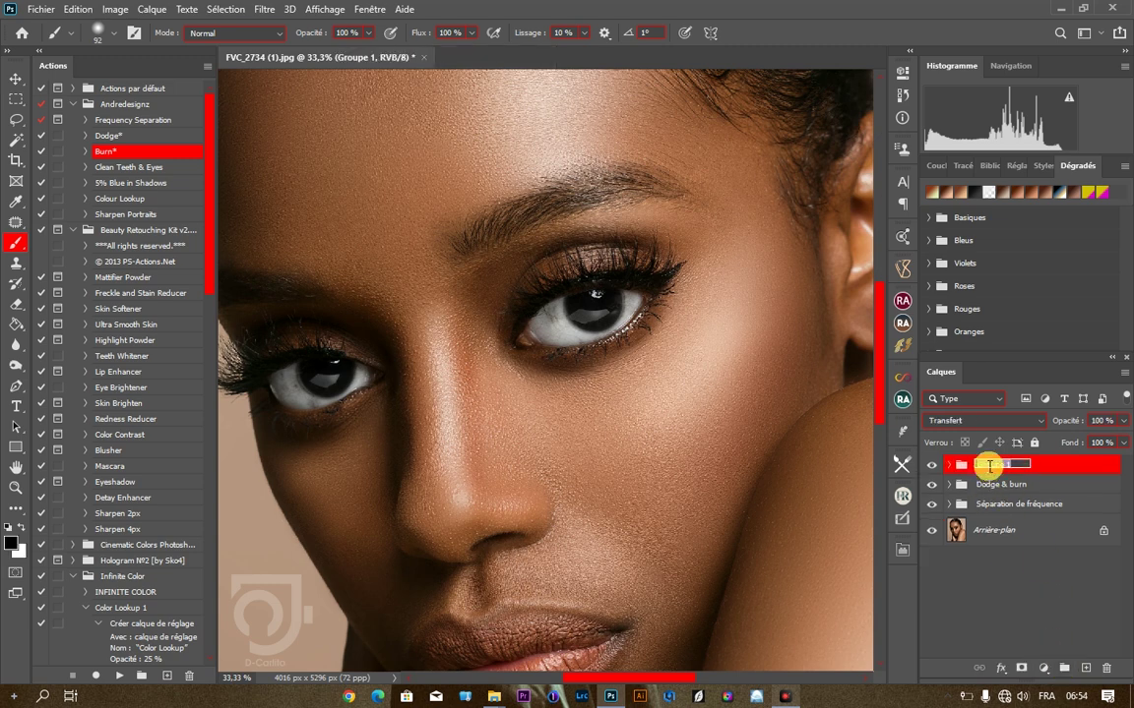
pyautogui.write('Eyes')
pyautogui.press('Return')
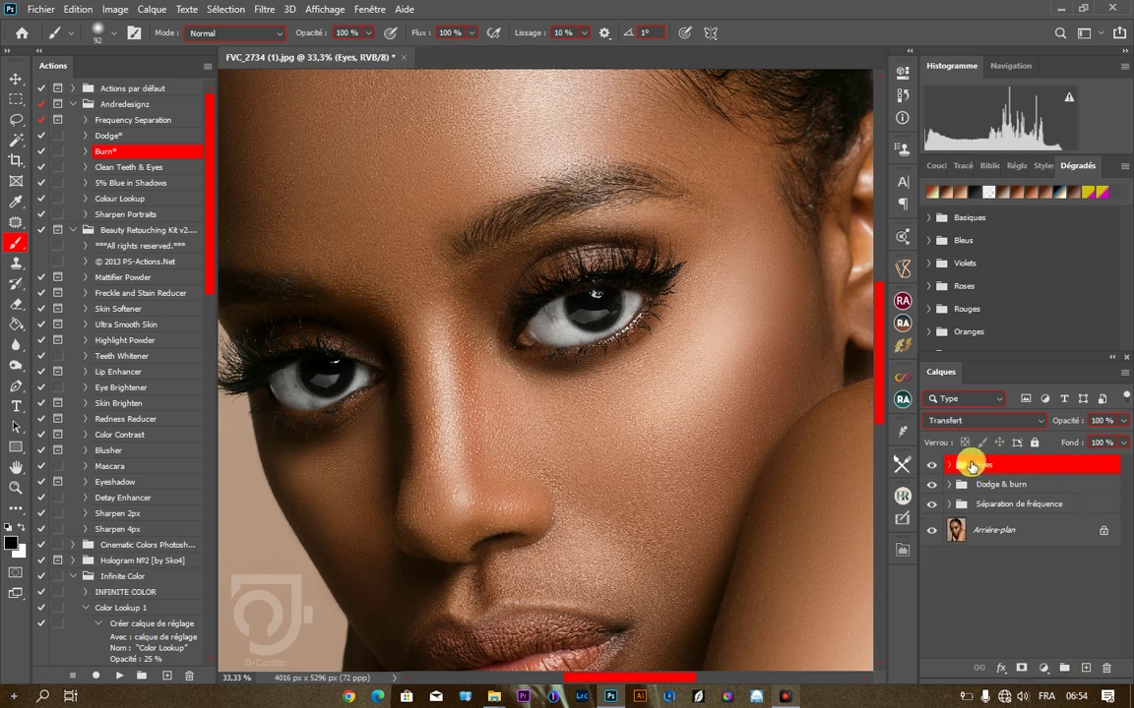
# Compare the portrait with the Eyes group hidden and shown, and check the full image.
pyautogui.click(931, 465)
pyautogui.click(931, 466)
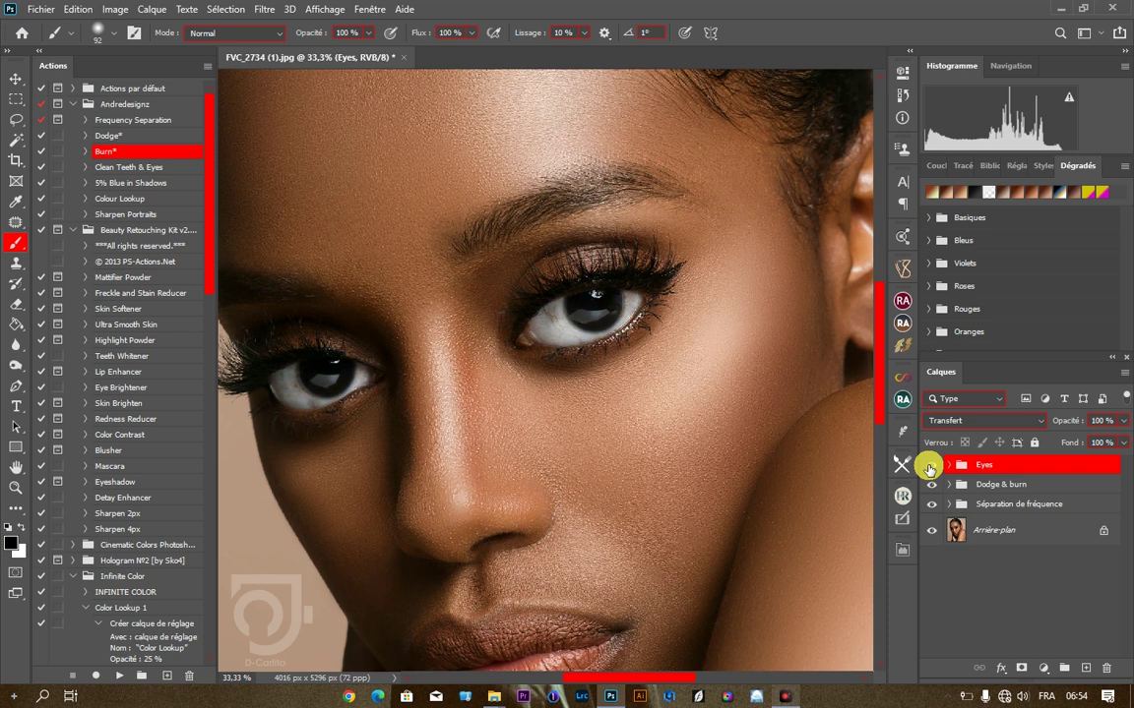
pyautogui.click(931, 466)
pyautogui.click(931, 465)
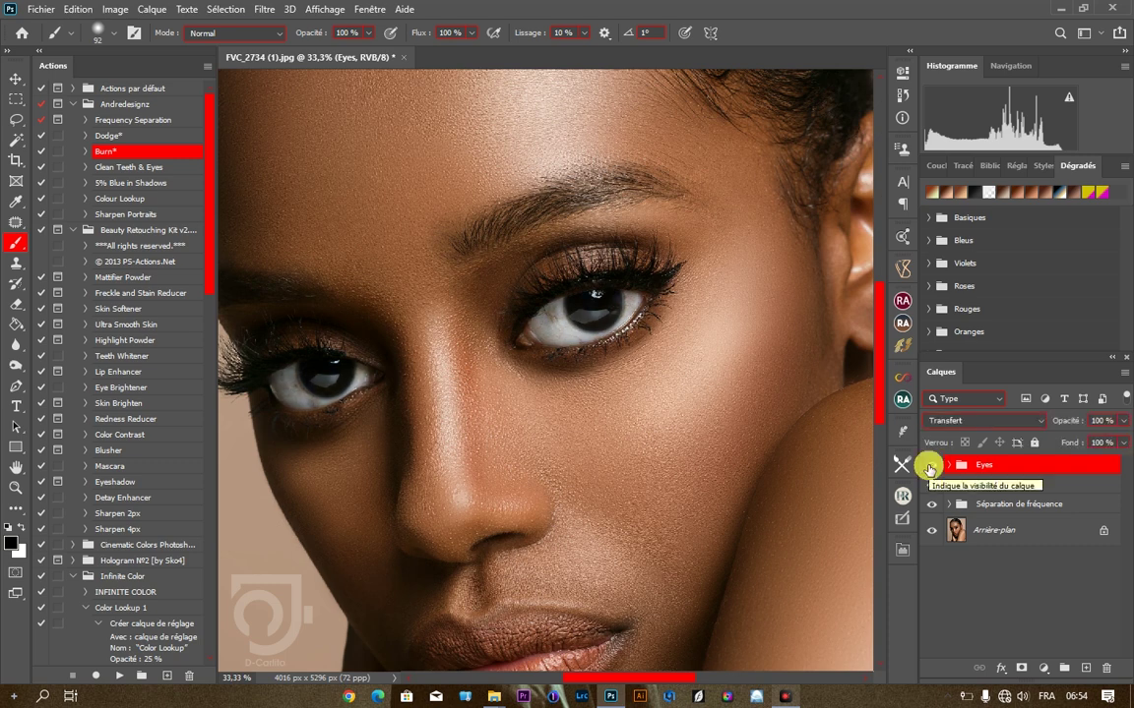
pyautogui.keyDown('alt'); pyautogui.click(655, 357); pyautogui.keyUp('alt')
pyautogui.keyDown('alt'); pyautogui.click(612, 321); pyautogui.keyUp('alt')
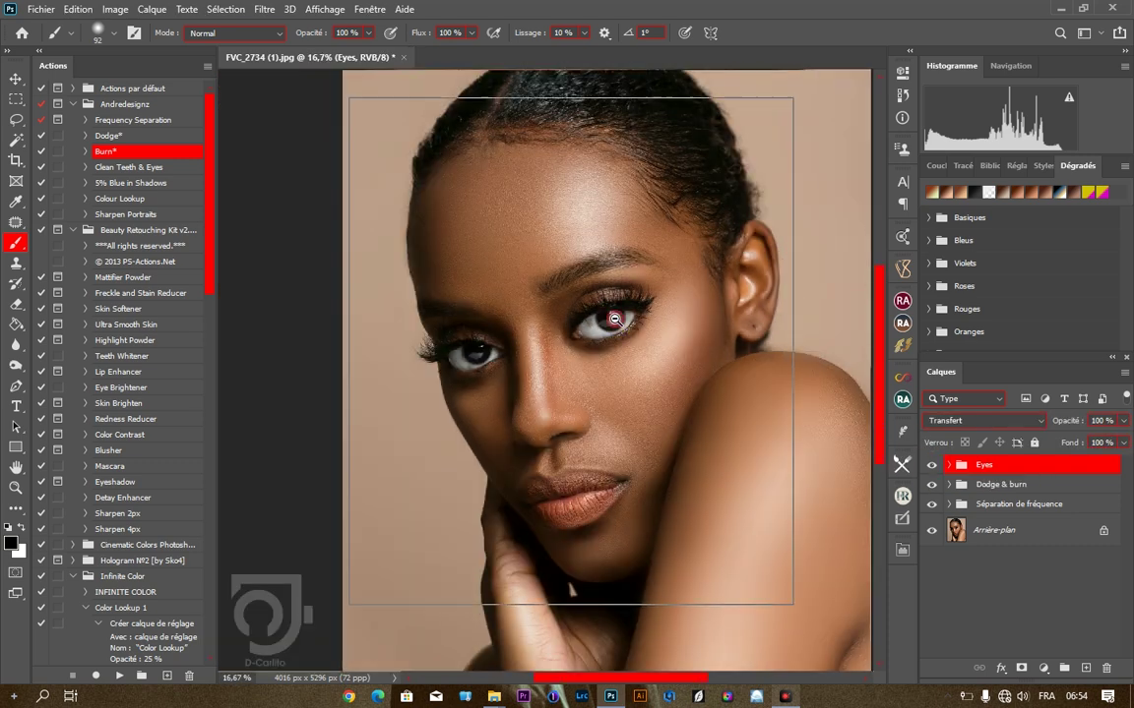
pyautogui.keyDown('alt'); pyautogui.click(614, 319); pyautogui.keyUp('alt')
pyautogui.moveTo(619, 679); pyautogui.dragTo(642, 680)
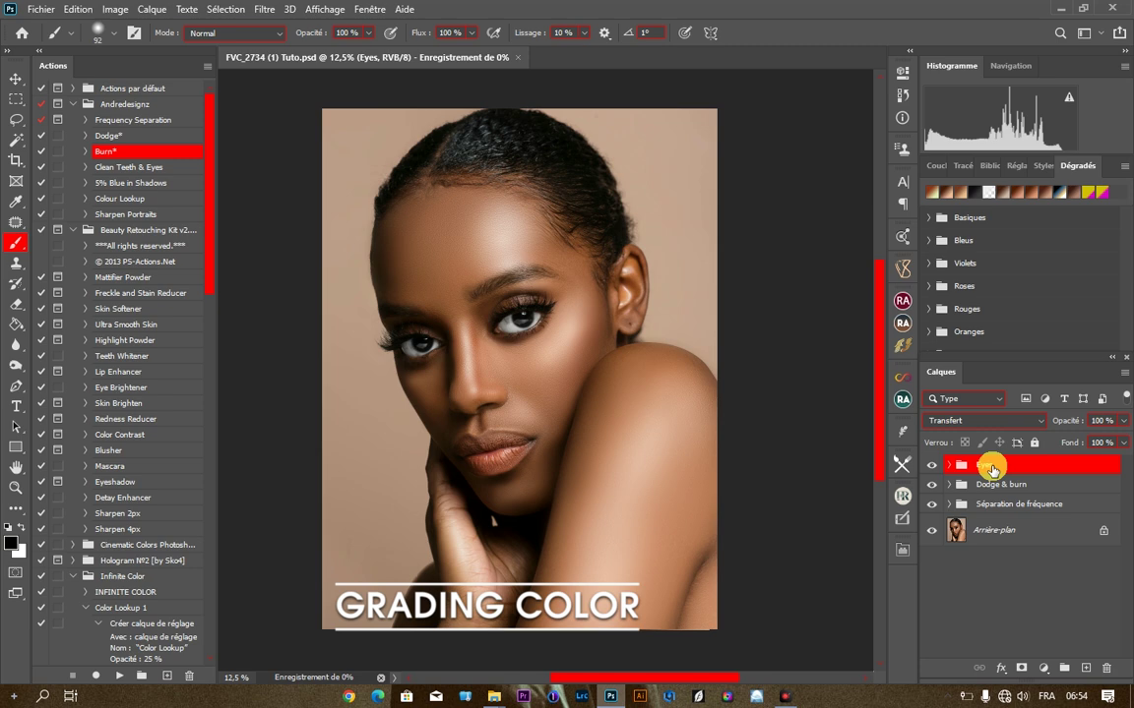
# Stamp all visible layers into a new layer above the Eyes group and convert it to a smart object.
pyautogui.hotkey('ctrl', 'alt', 'shift', 'e')
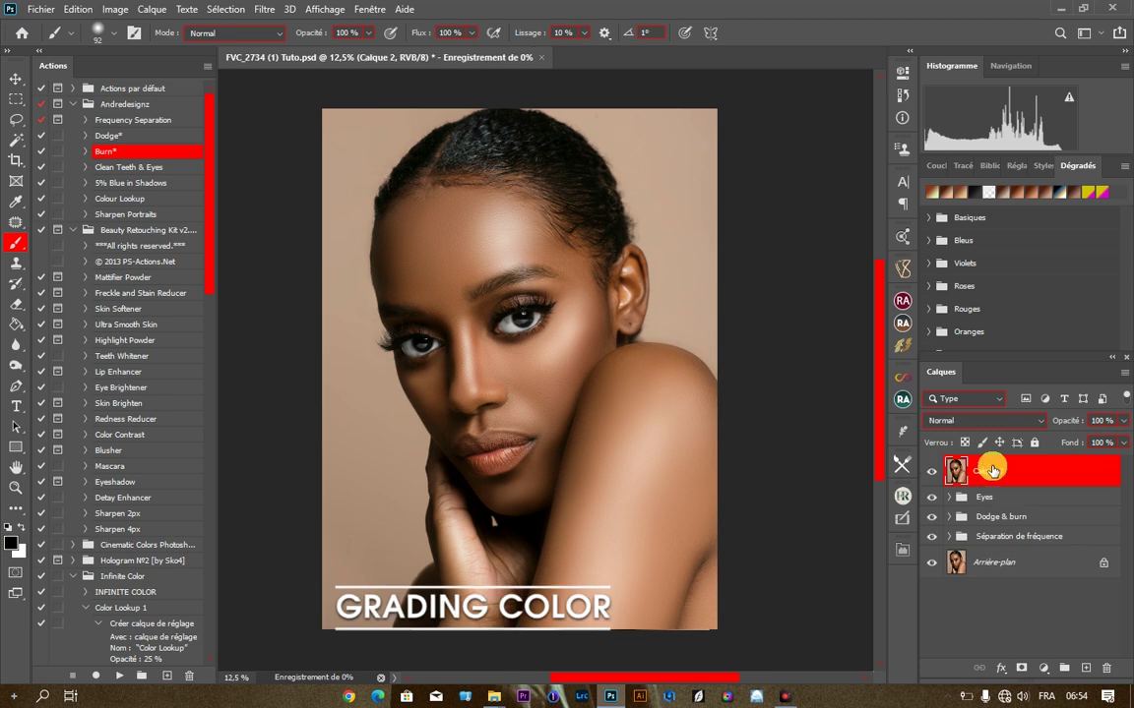
pyautogui.rightClick(1002, 472)
pyautogui.click(819, 236)
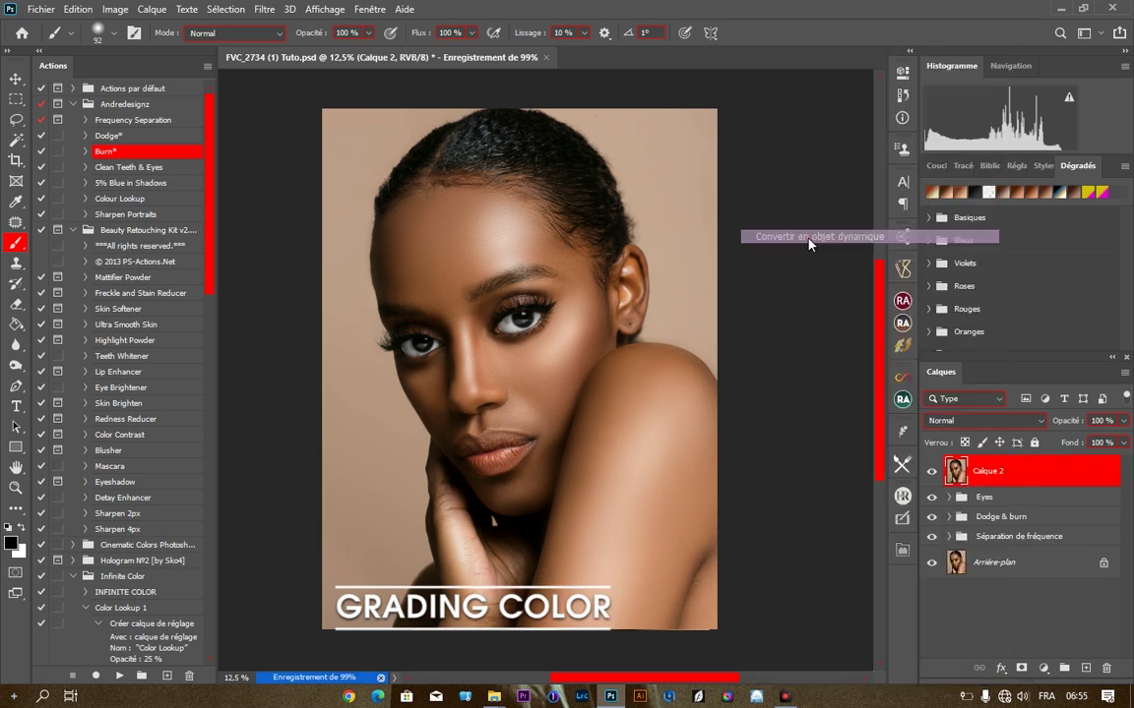
# Start the Camera Raw filter on Calque 2, setting exposure to +0.15 and contrast to +10.
pyautogui.click(16, 80)
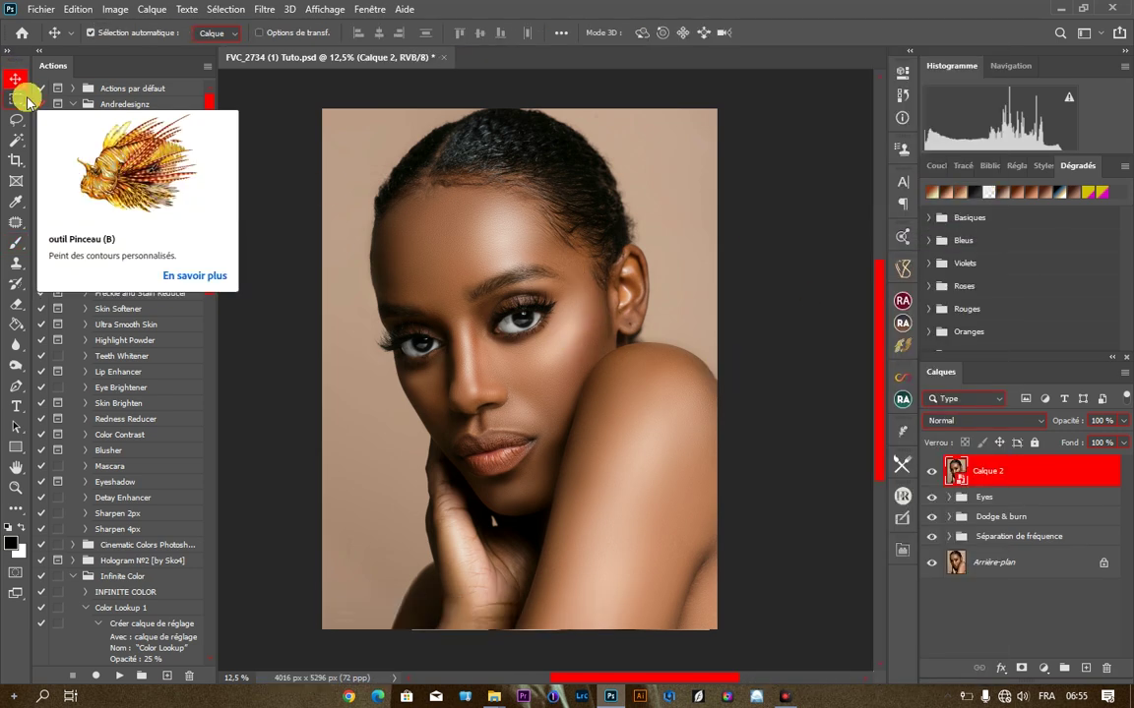
pyautogui.click(264, 8)
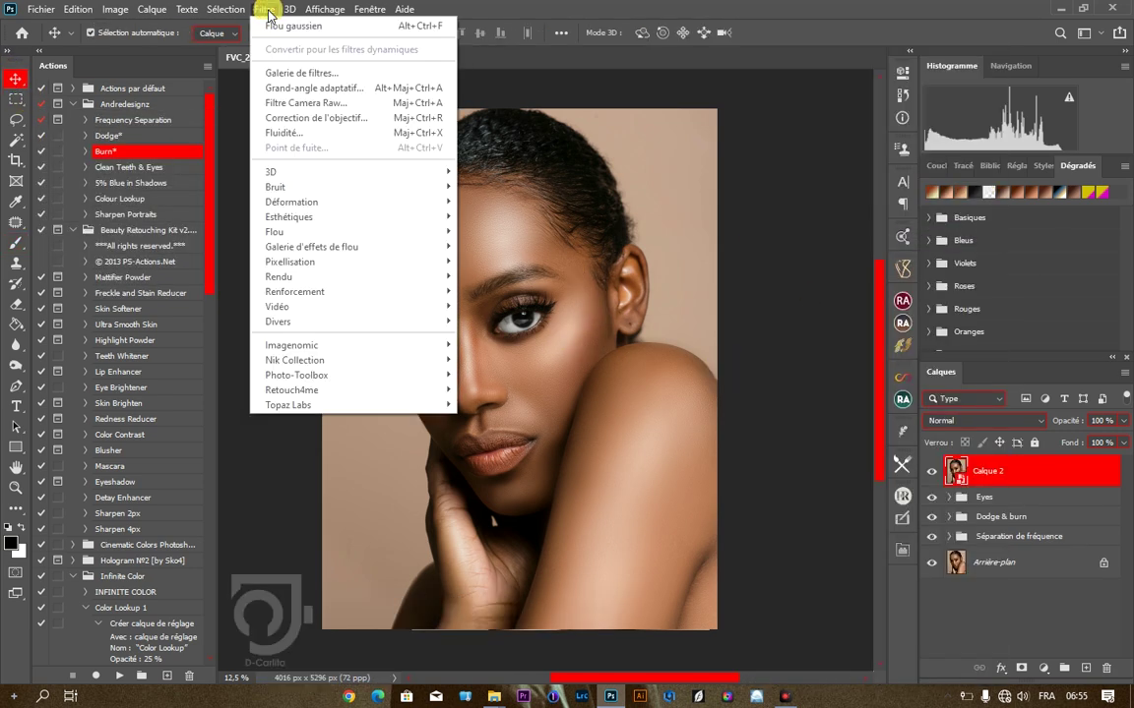
pyautogui.click(295, 102)
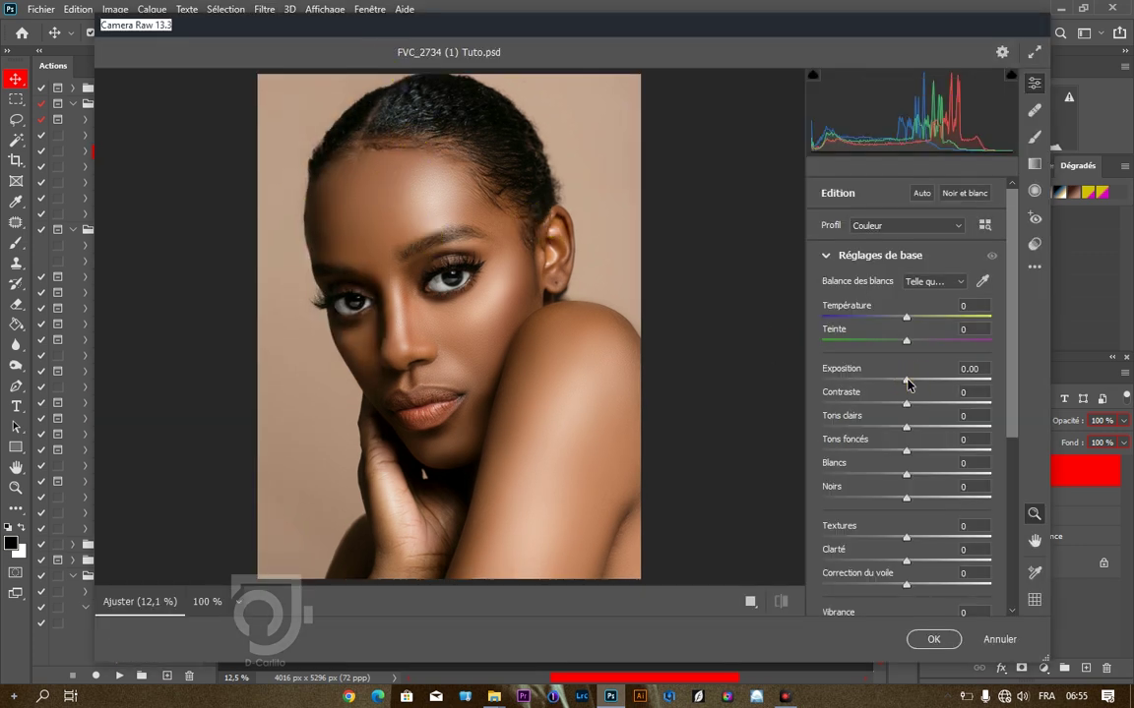
pyautogui.moveTo(907, 384); pyautogui.dragTo(916, 407)
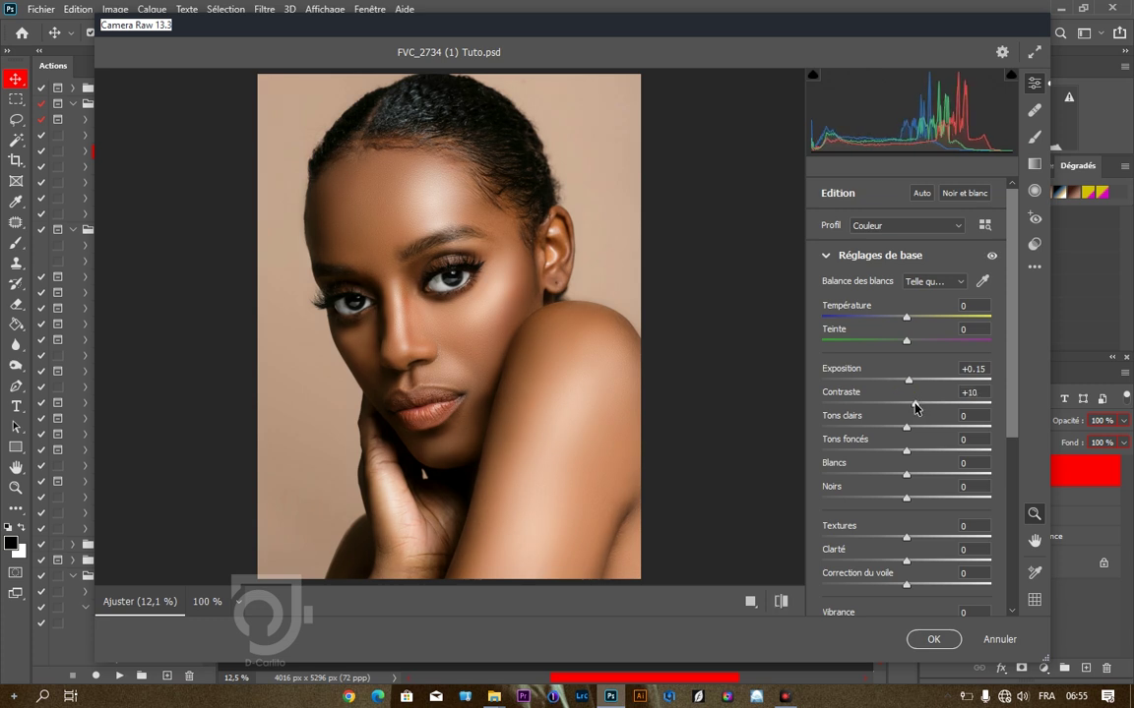
pyautogui.click(913, 403)
# Set the Camera Raw whites to -15, highlights to +9, shadows to +10 and blacks to -5.
pyautogui.moveTo(905, 476); pyautogui.dragTo(893, 477)
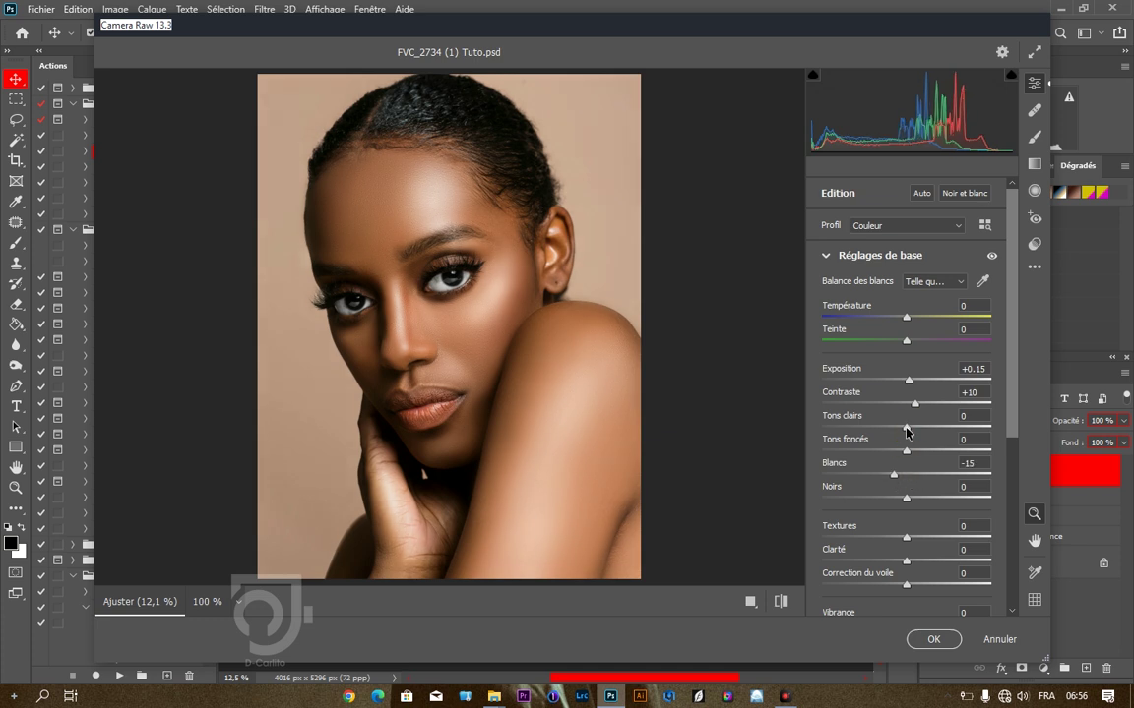
pyautogui.click(914, 428)
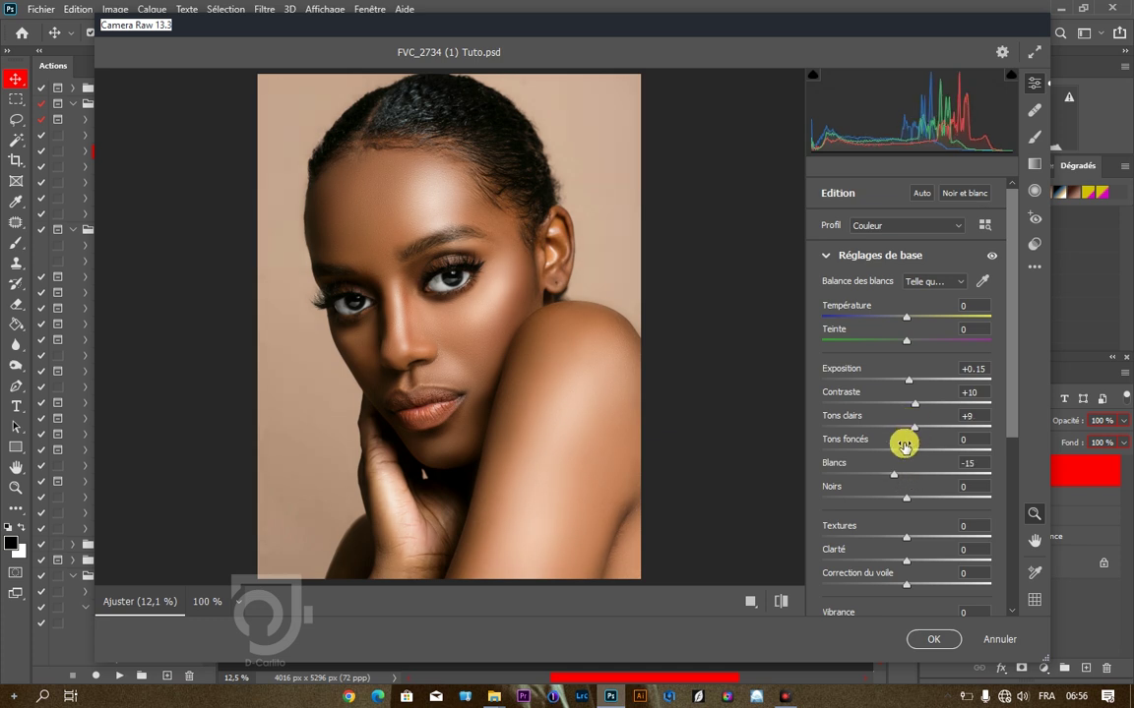
pyautogui.moveTo(905, 453)
pyautogui.mouseDown()
pyautogui.moveTo(921, 454)
pyautogui.moveTo(876, 456)
pyautogui.moveTo(913, 453)
pyautogui.mouseUp()
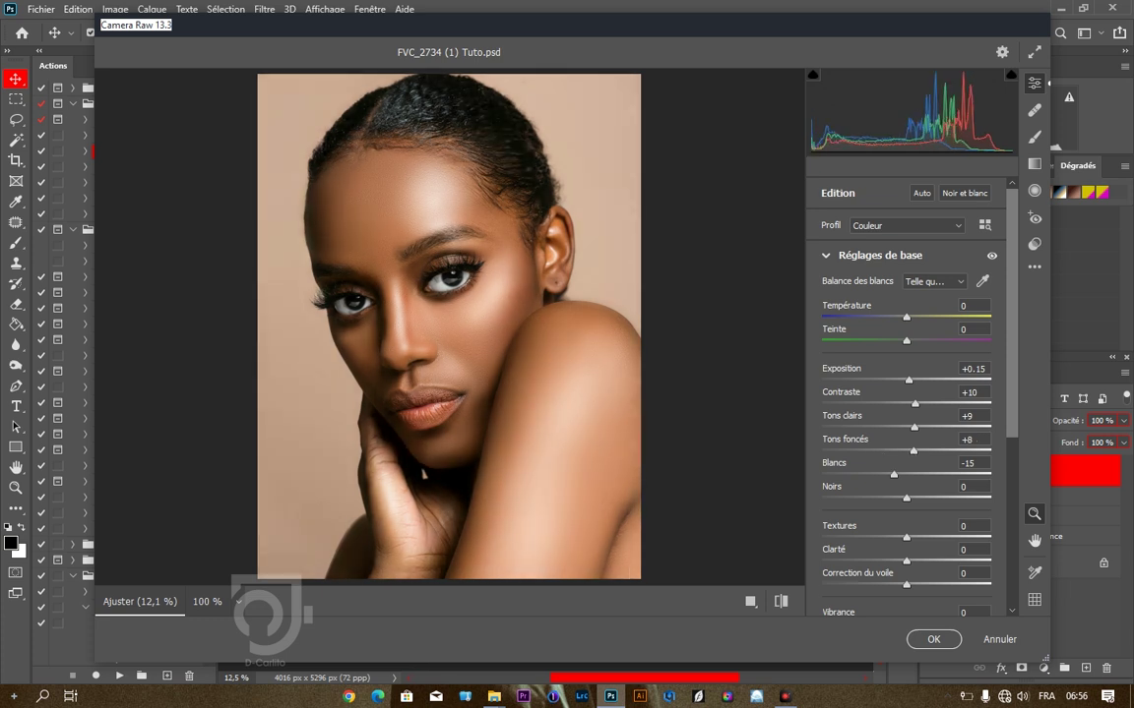
pyautogui.click(908, 499)
pyautogui.moveTo(908, 502); pyautogui.dragTo(906, 504)
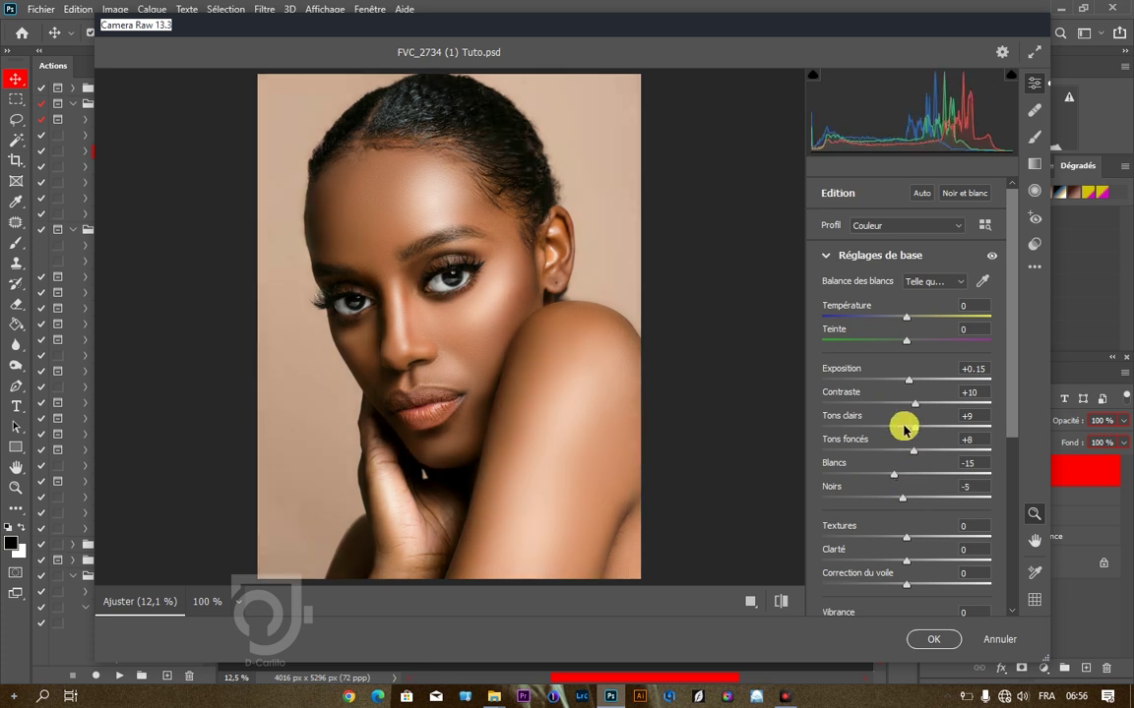
pyautogui.moveTo(903, 445); pyautogui.dragTo(916, 456)
pyautogui.click(914, 455)
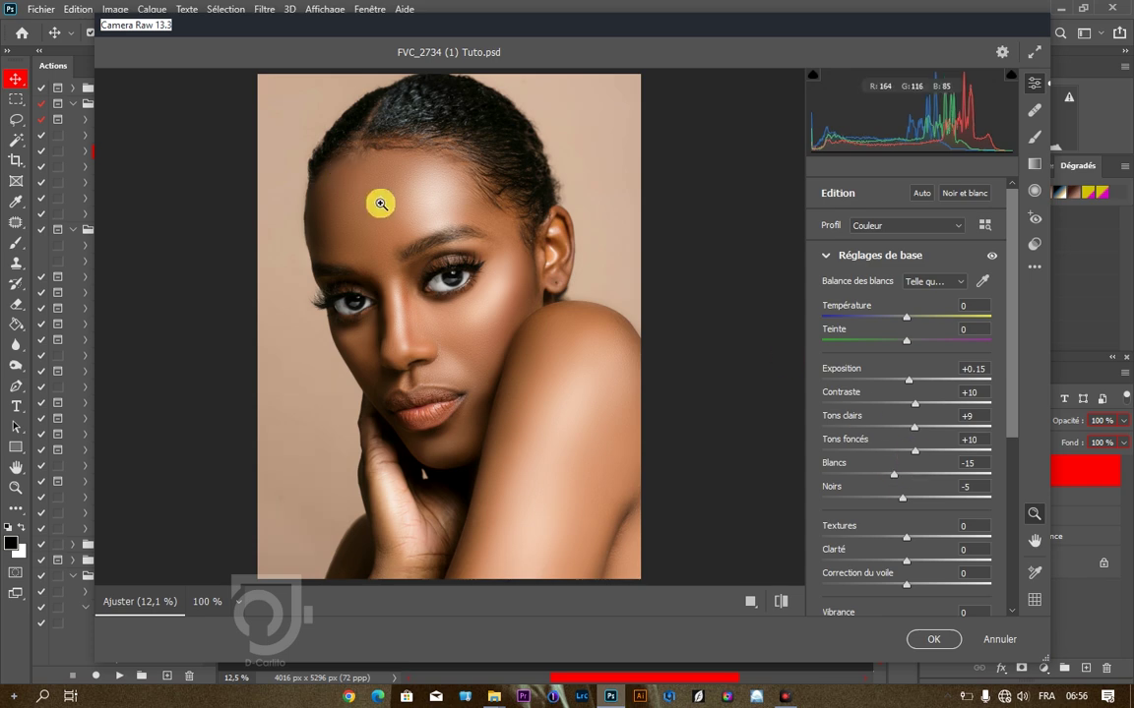
# Set the Camera Raw texture and clarity both to +6 and apply the filter.
pyautogui.moveTo(379, 202); pyautogui.dragTo(418, 172)
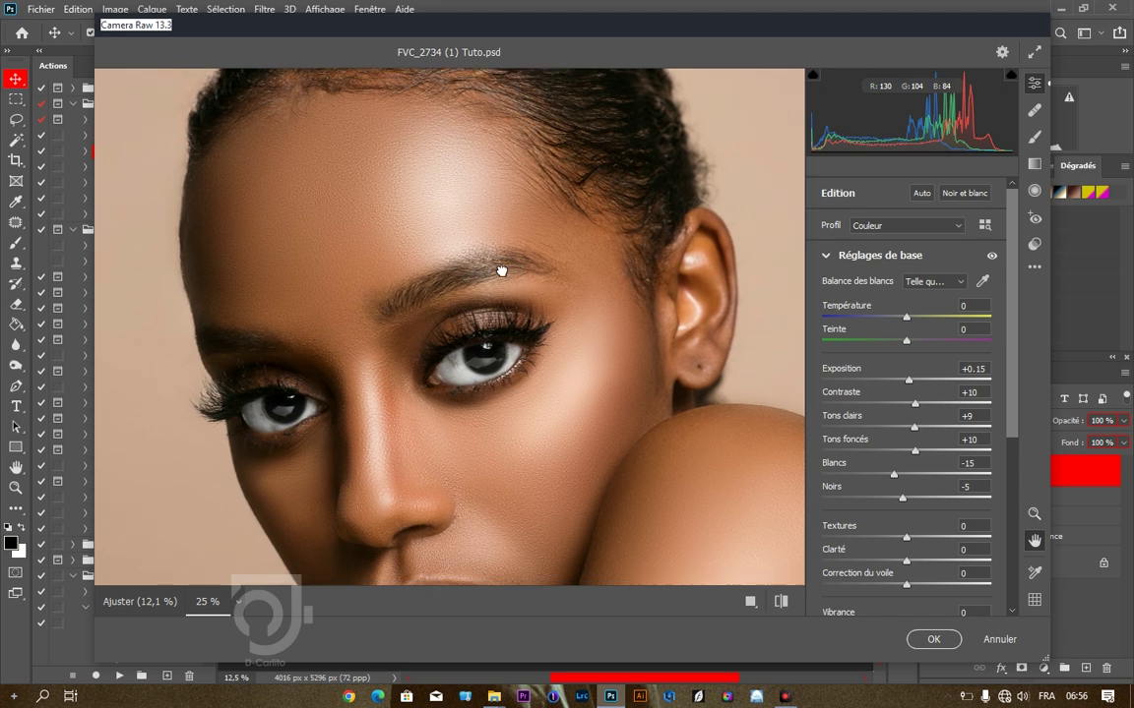
pyautogui.click(381, 221)
pyautogui.click(906, 536)
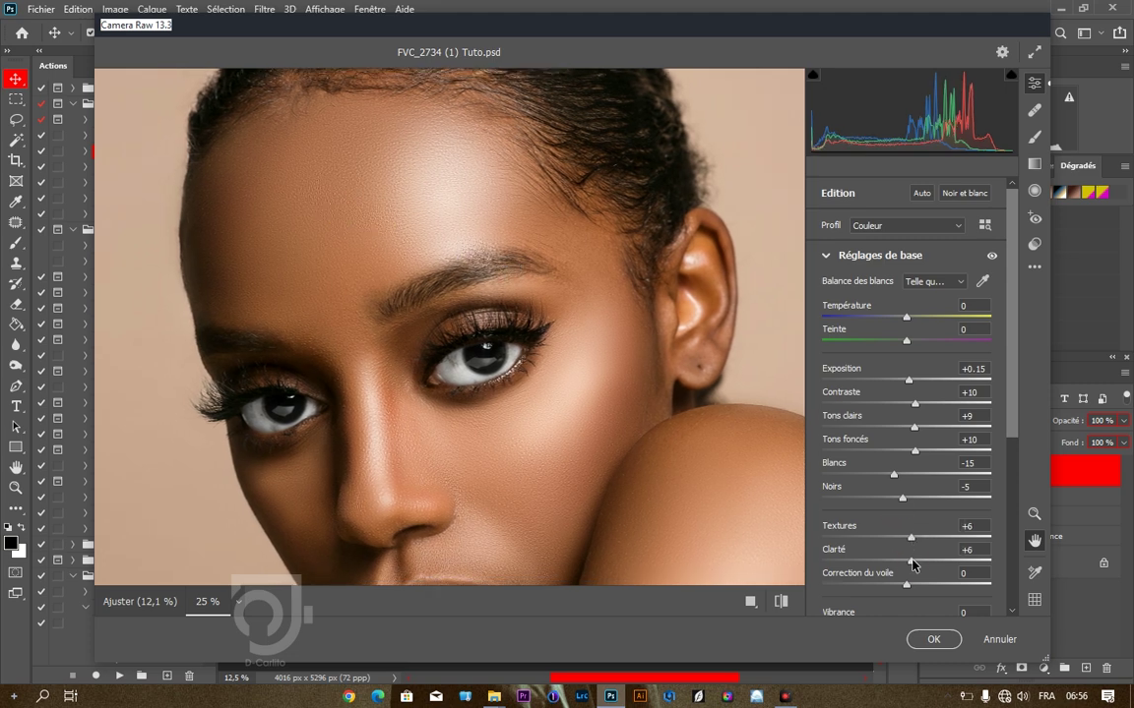
pyautogui.click(826, 259)
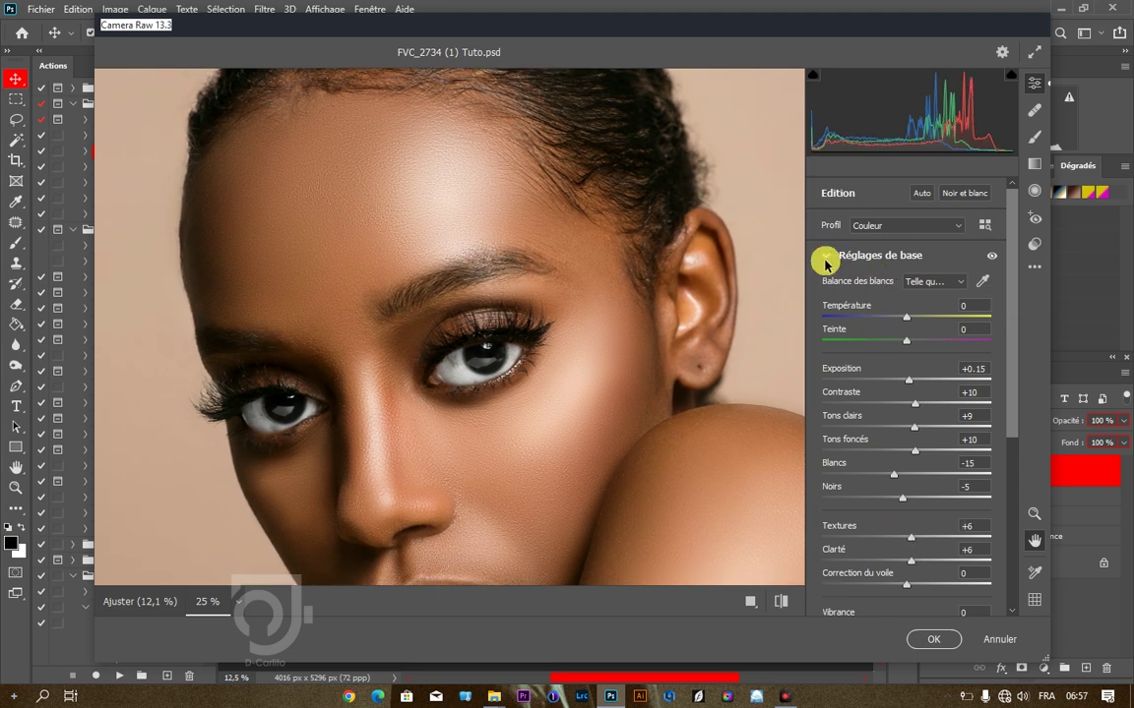
pyautogui.click(827, 258)
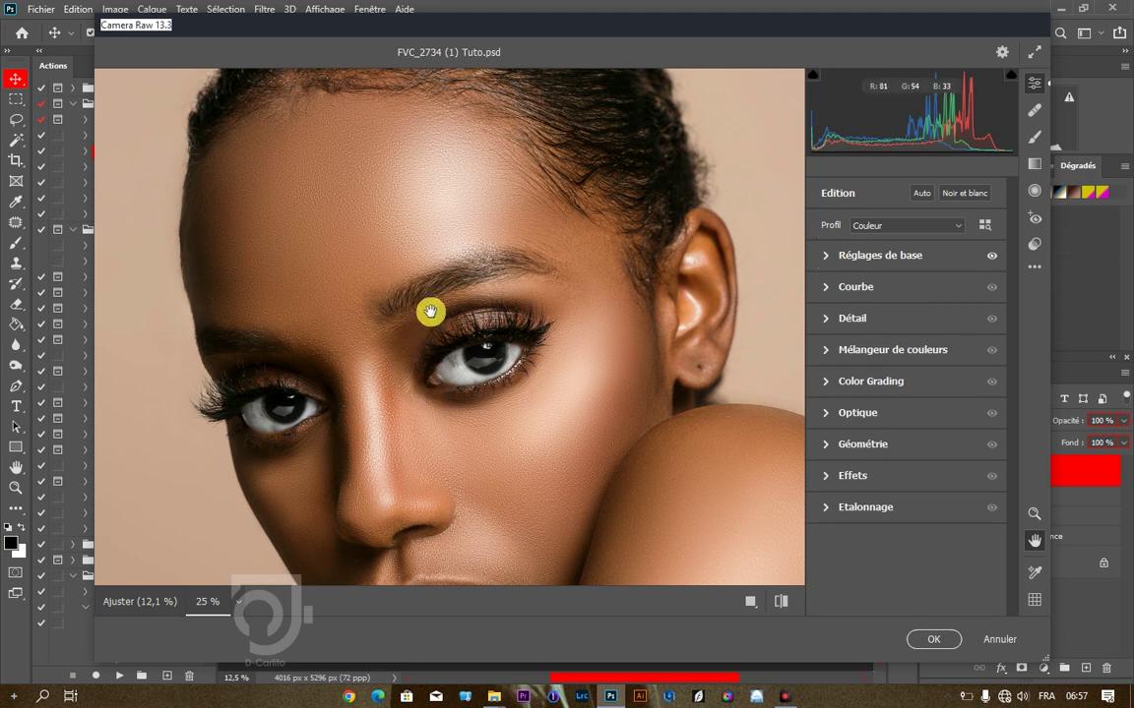
pyautogui.click(236, 600)
pyautogui.click(248, 553)
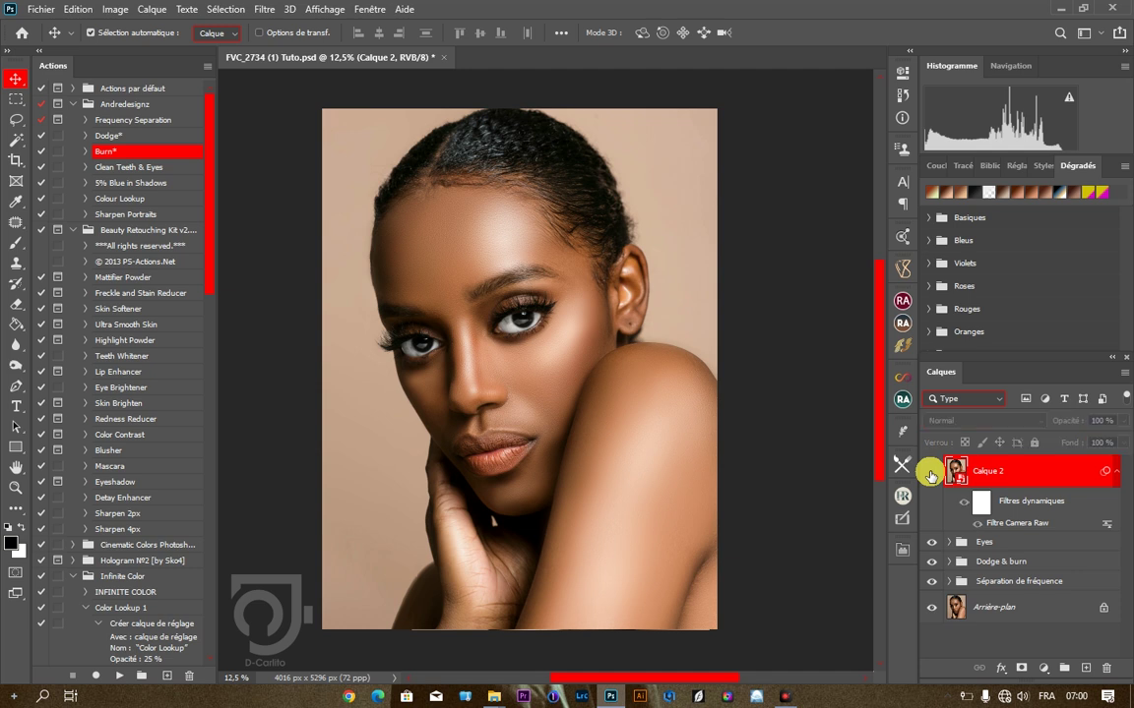
# Compare the portrait with the filtered Calque 2 layer hidden and shown.
pyautogui.click(931, 473)
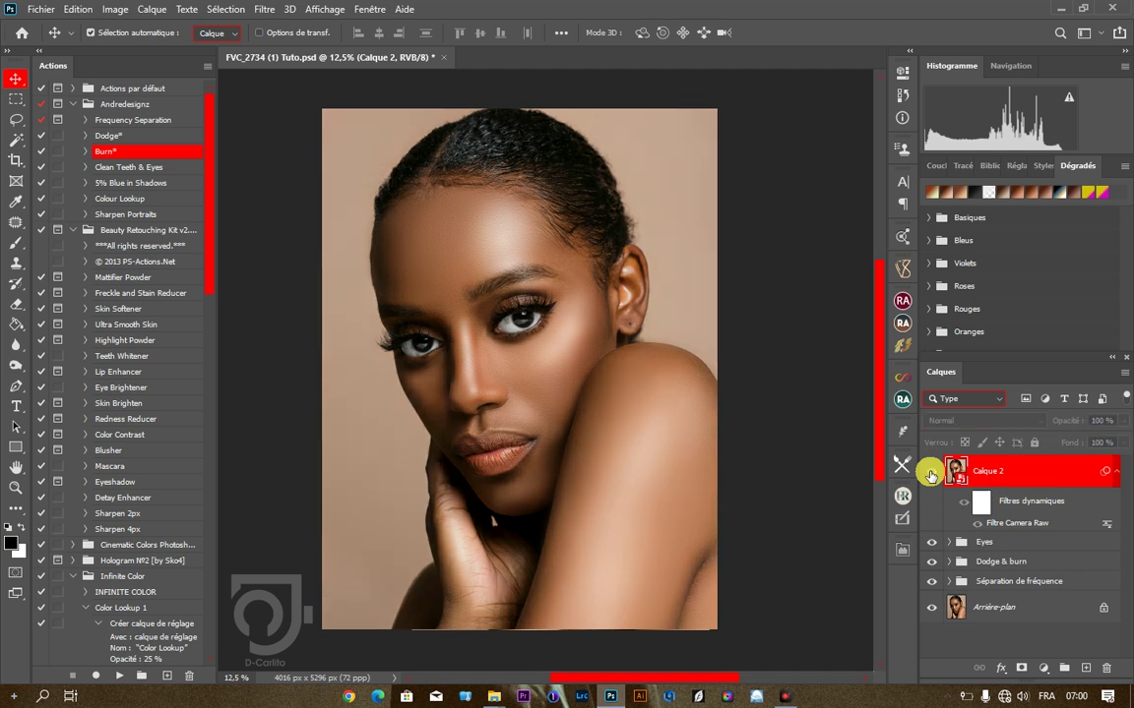
pyautogui.click(931, 477)
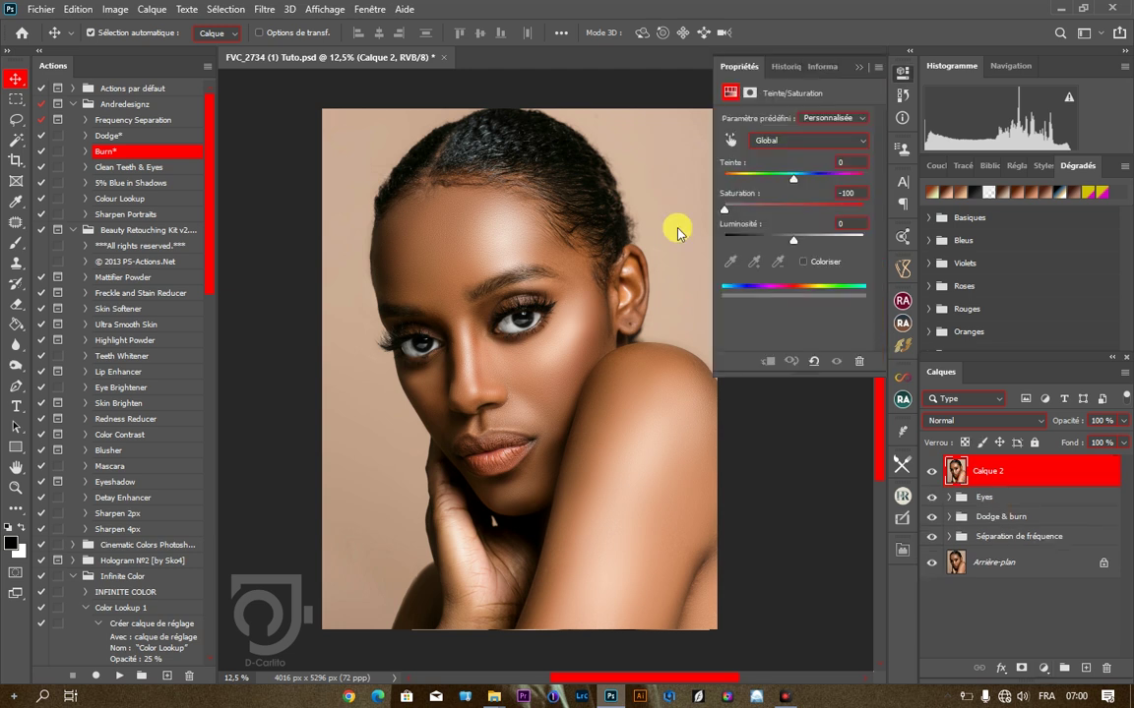
# Add a Hue/Saturation adjustment layer above Calque 2 and set its Reds to saturation -15 and lightness +7.
pyautogui.click(788, 142)
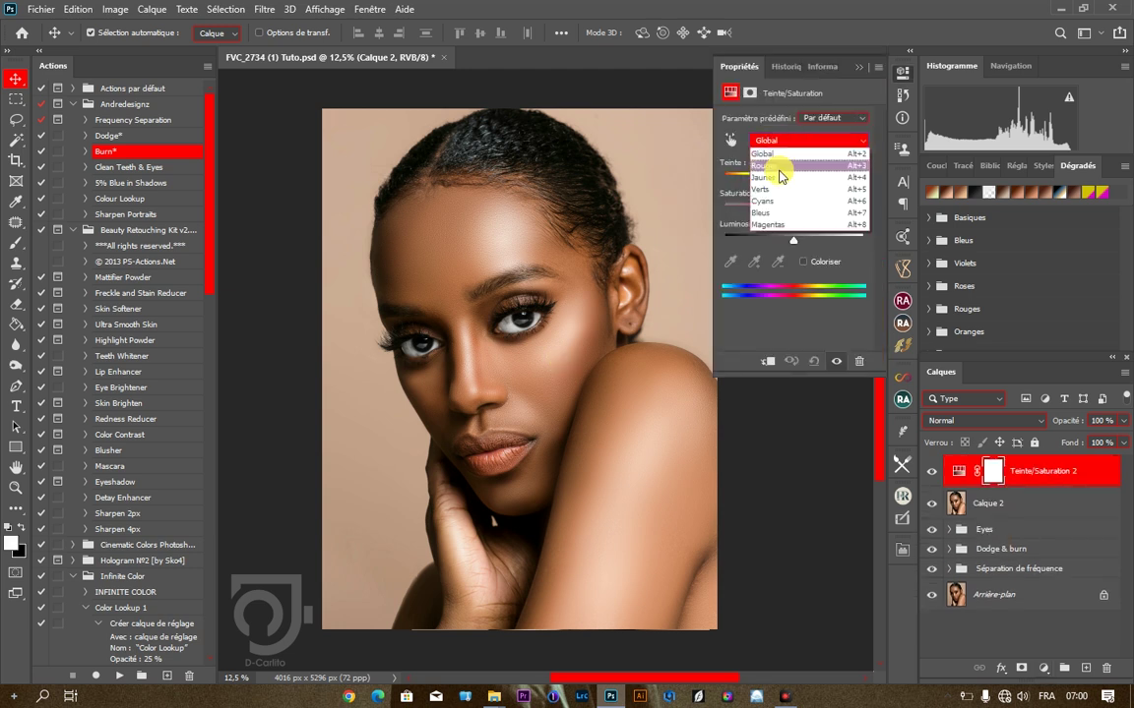
pyautogui.click(777, 167)
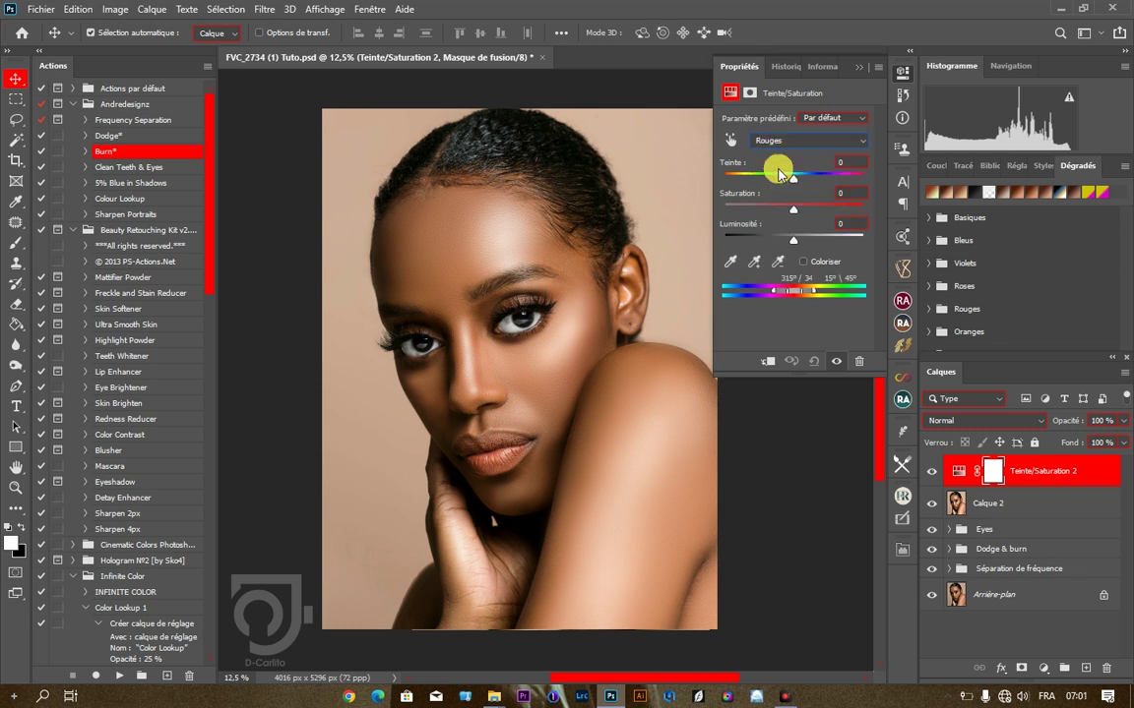
pyautogui.moveTo(792, 210); pyautogui.dragTo(771, 210)
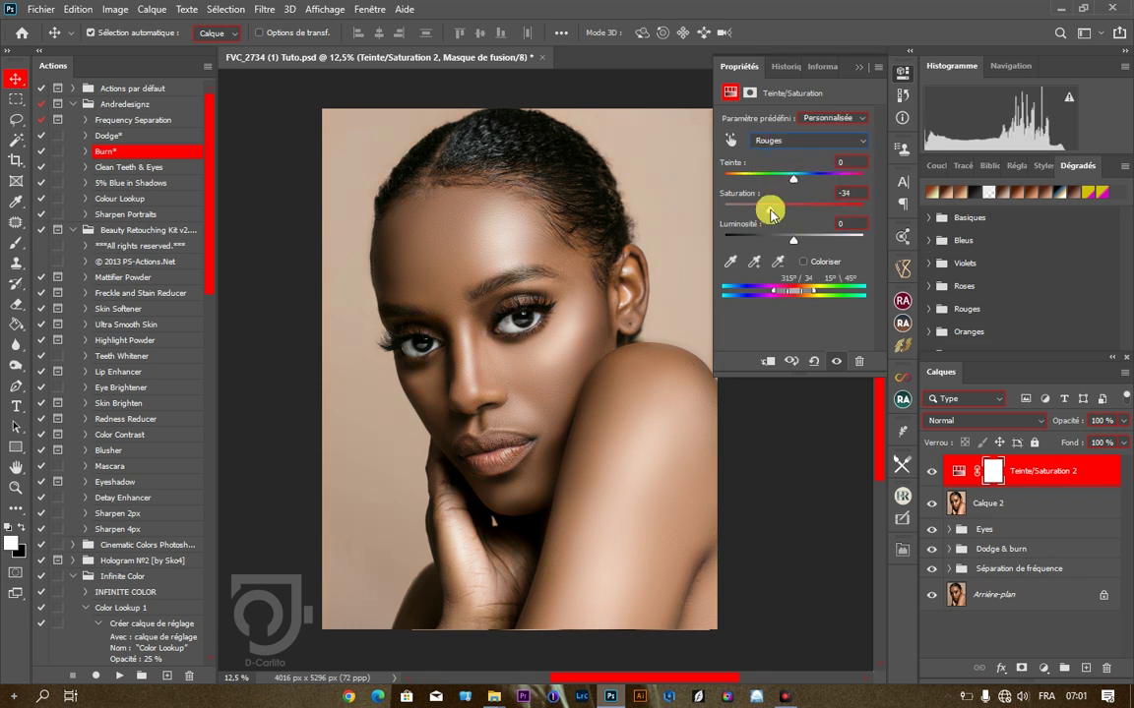
pyautogui.moveTo(772, 211); pyautogui.dragTo(799, 213)
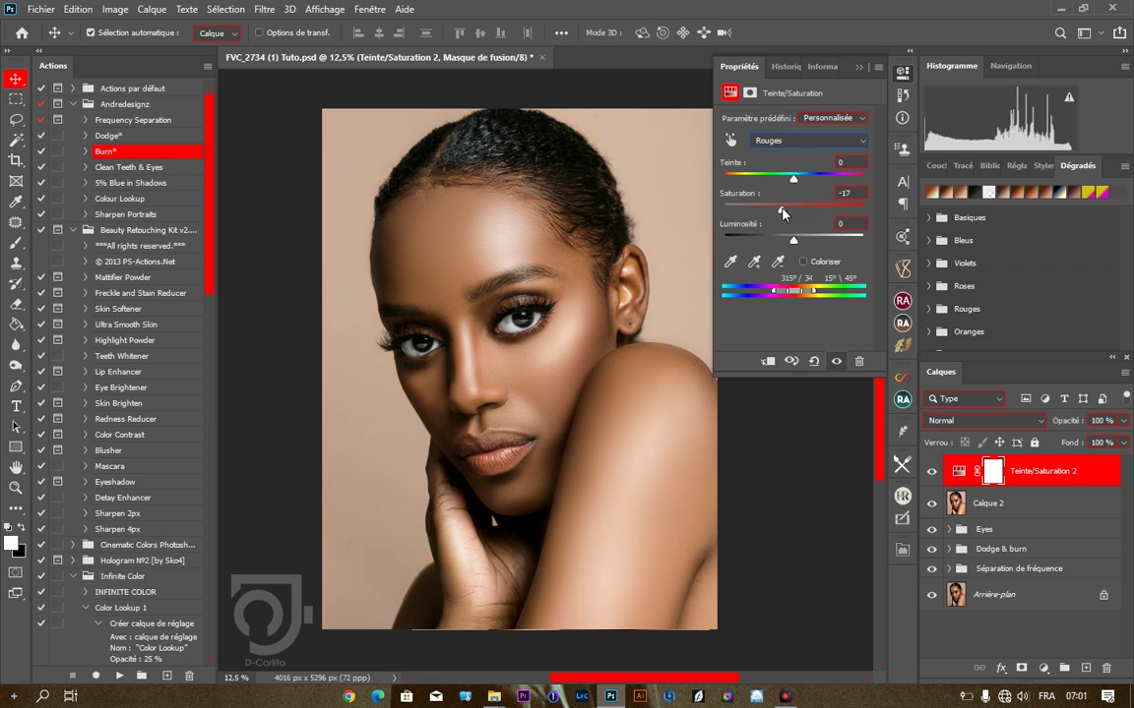
pyautogui.click(783, 210)
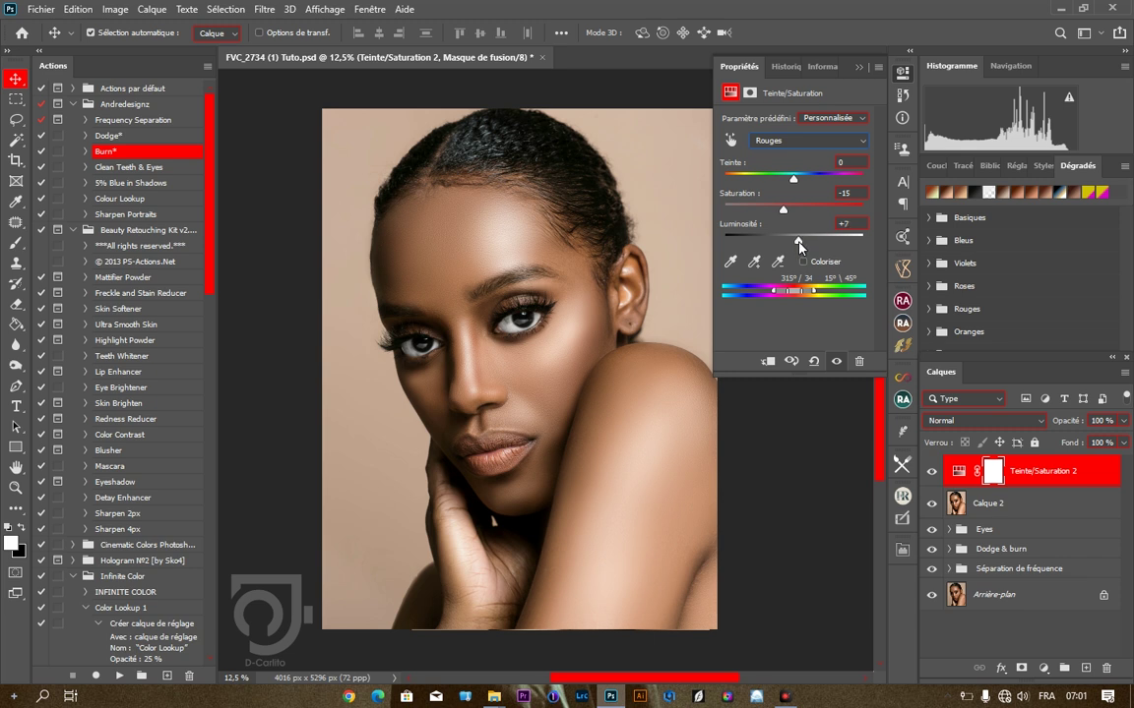
# Set the Yellows of the Teinte/Saturation 2 layer to saturation -14 and lightness -10.
pyautogui.click(799, 142)
pyautogui.click(763, 177)
pyautogui.moveTo(793, 210); pyautogui.dragTo(788, 217)
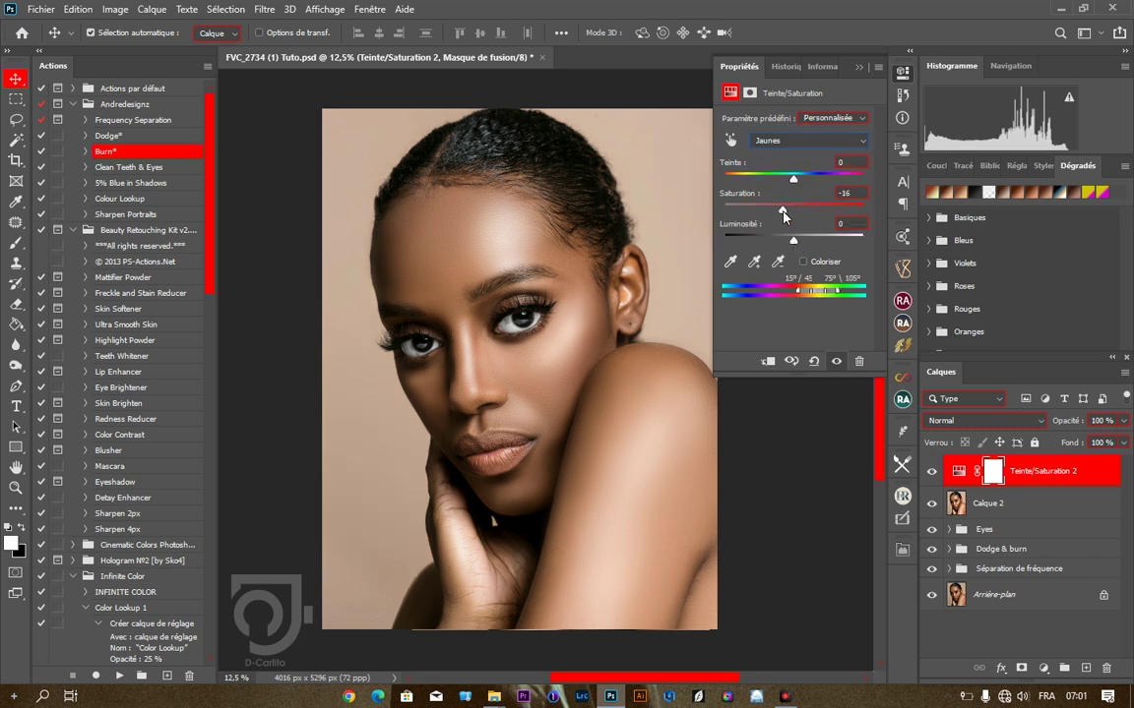
pyautogui.click(784, 212)
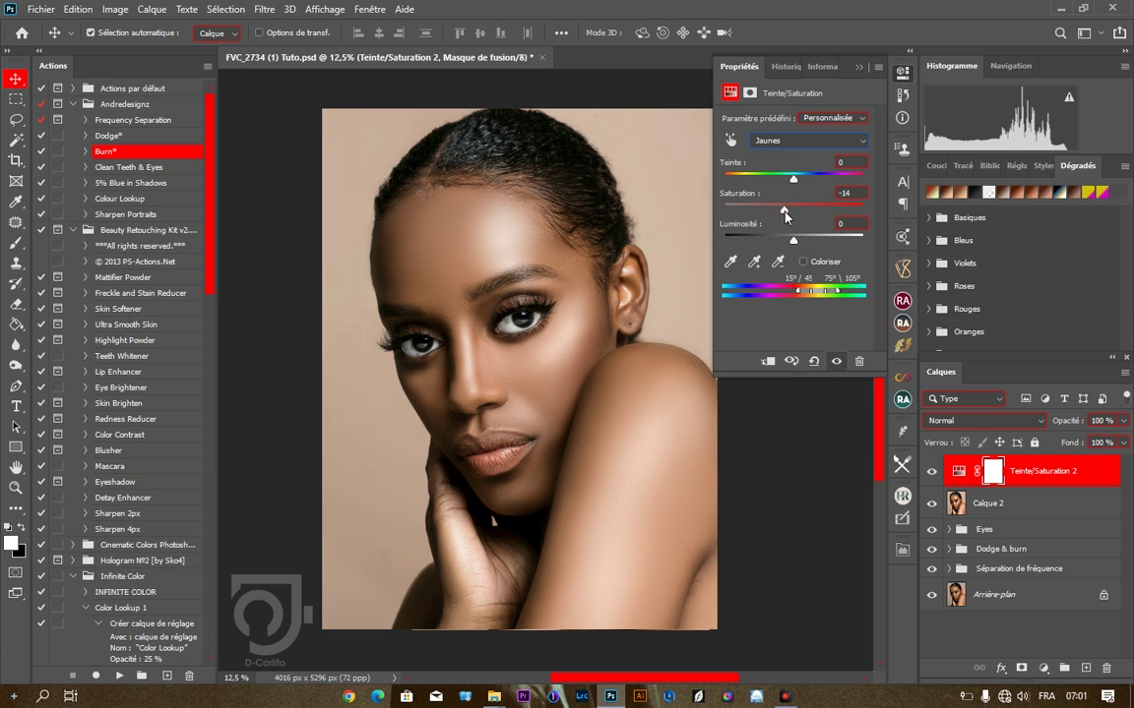
pyautogui.moveTo(793, 239); pyautogui.dragTo(788, 239)
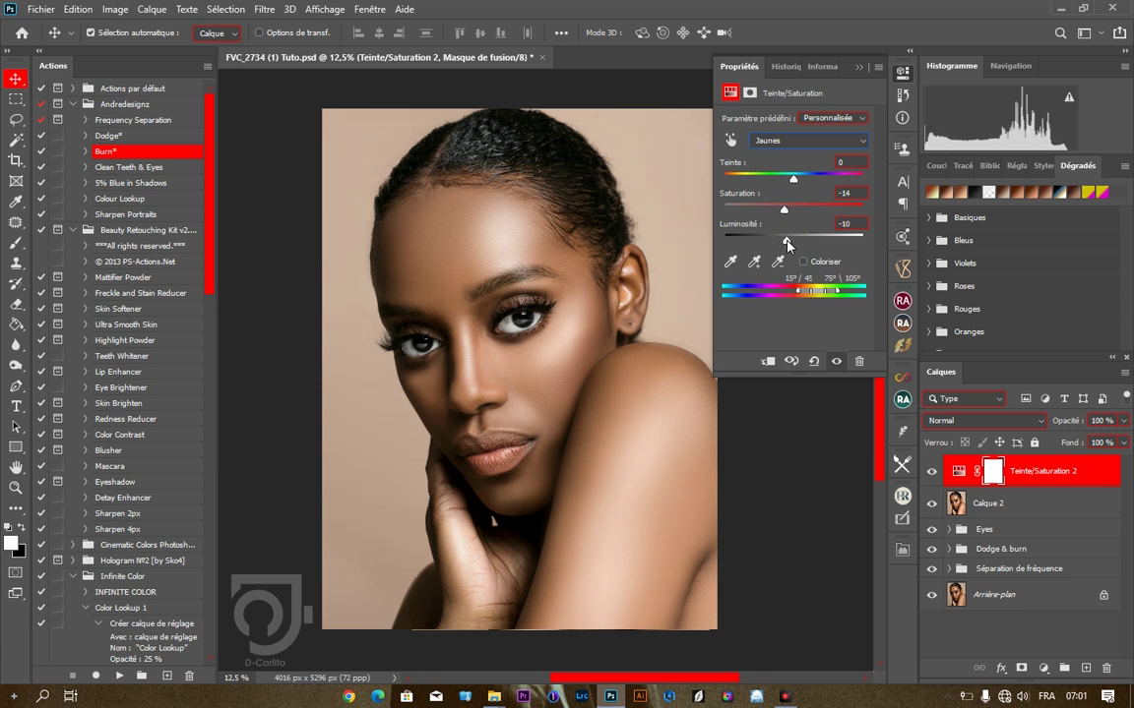
pyautogui.click(858, 67)
# Add a Selective Color adjustment layer above Teinte/Saturation 2 and set black to +5 in the Grays and +6 in the Reds.
pyautogui.click(1041, 671)
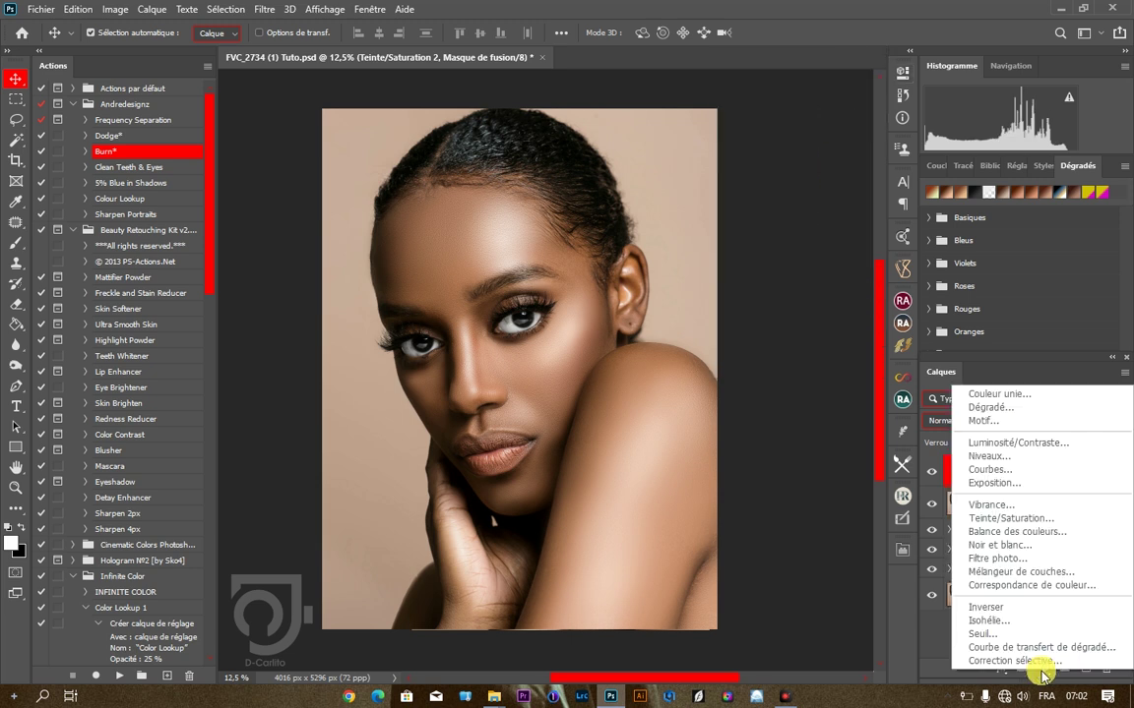
pyautogui.click(1038, 661)
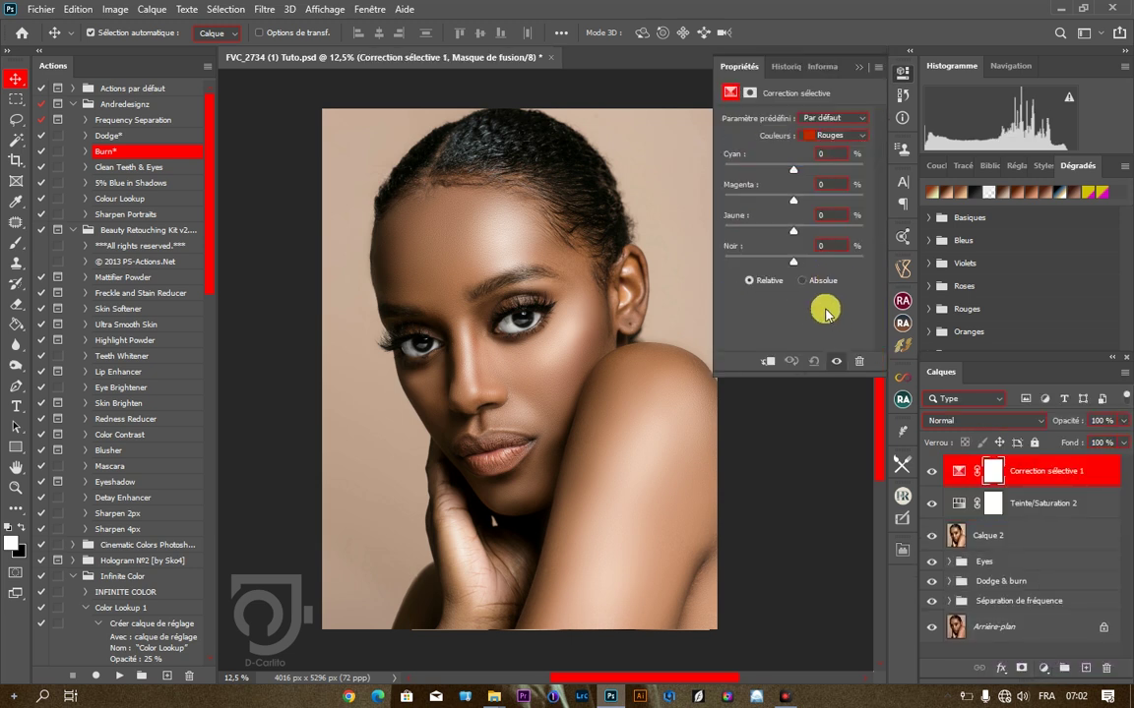
pyautogui.click(825, 137)
pyautogui.click(825, 237)
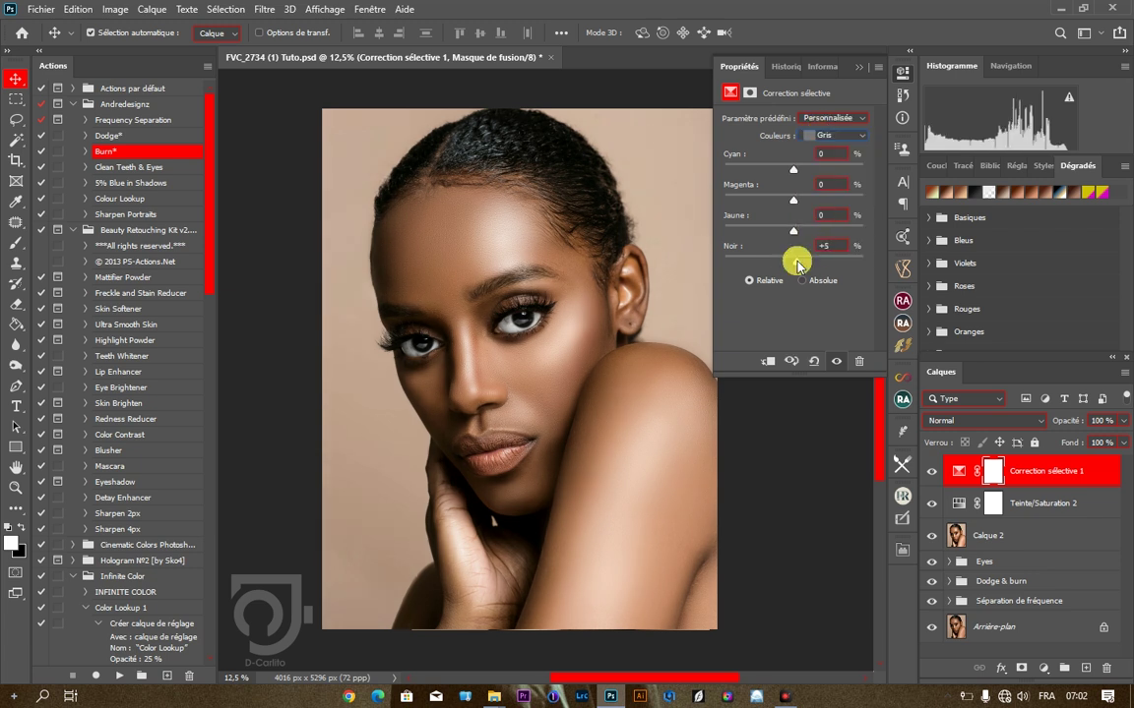
pyautogui.click(826, 137)
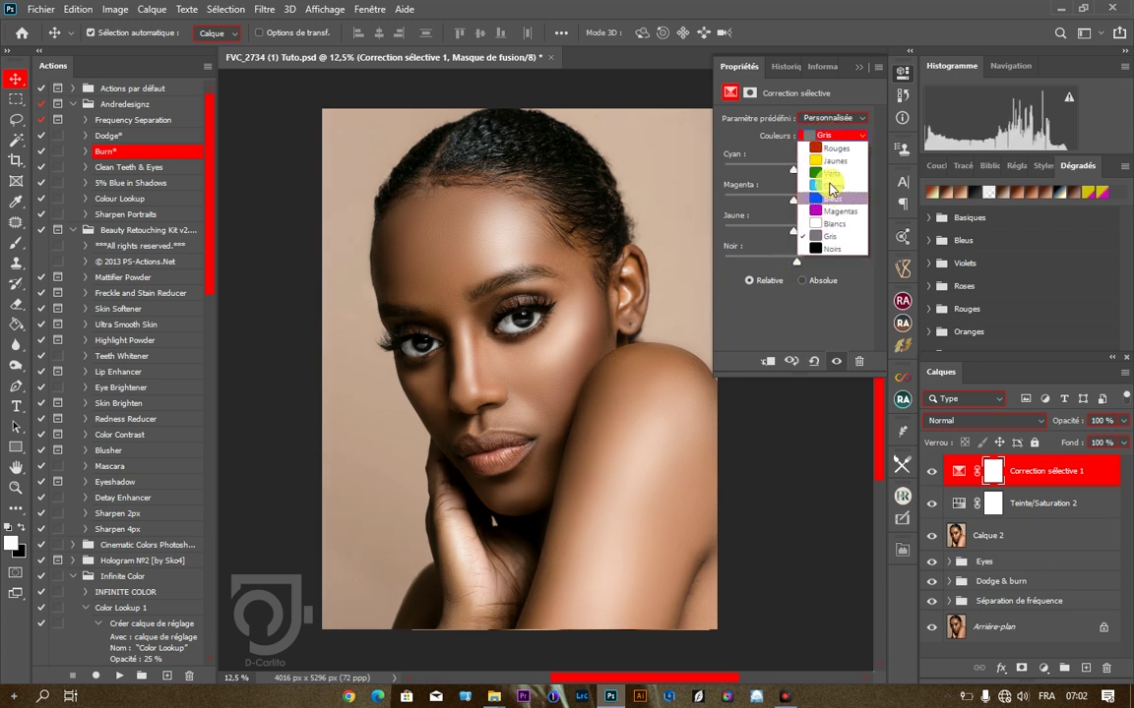
pyautogui.click(826, 147)
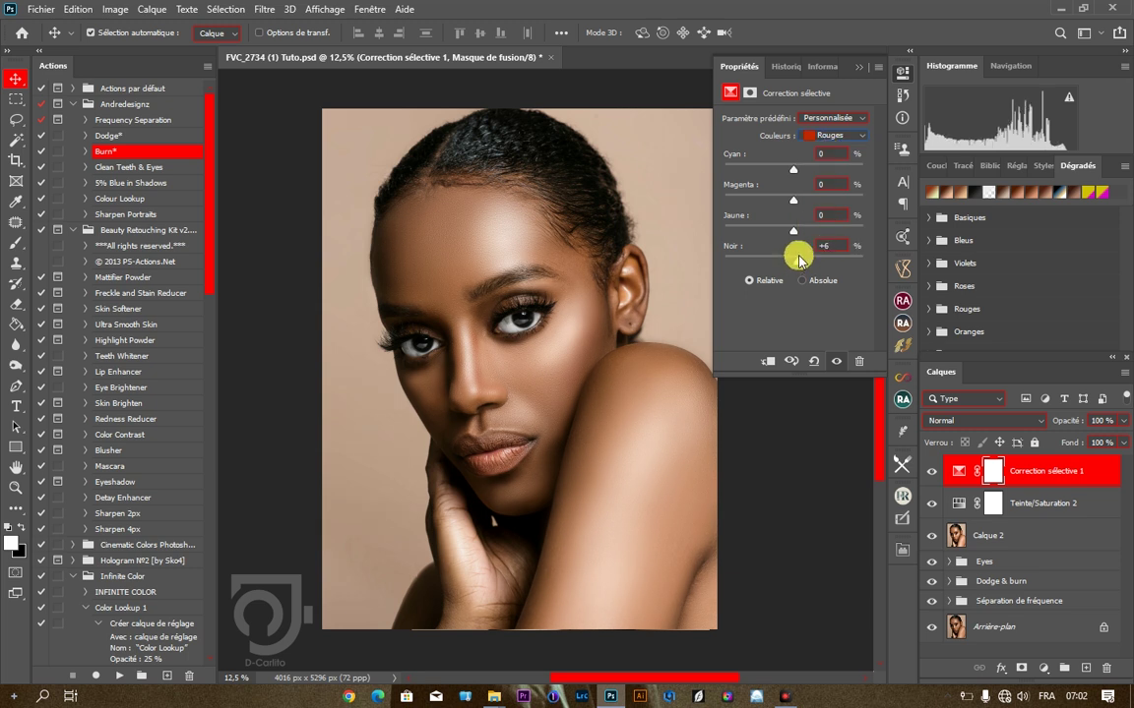
# In the Correction sélective 1 layer, set the Yellows to magenta +11 and yellow -9, and the Reds to magenta +2.
pyautogui.click(833, 135)
pyautogui.click(833, 151)
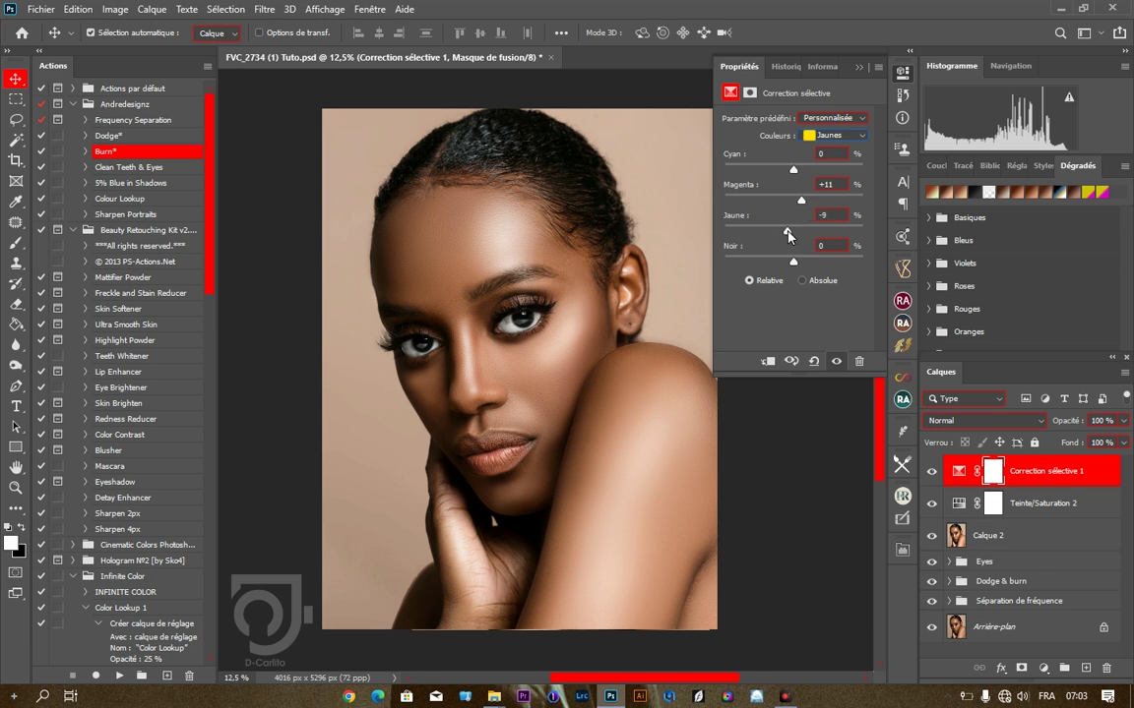
pyautogui.click(832, 134)
pyautogui.click(833, 120)
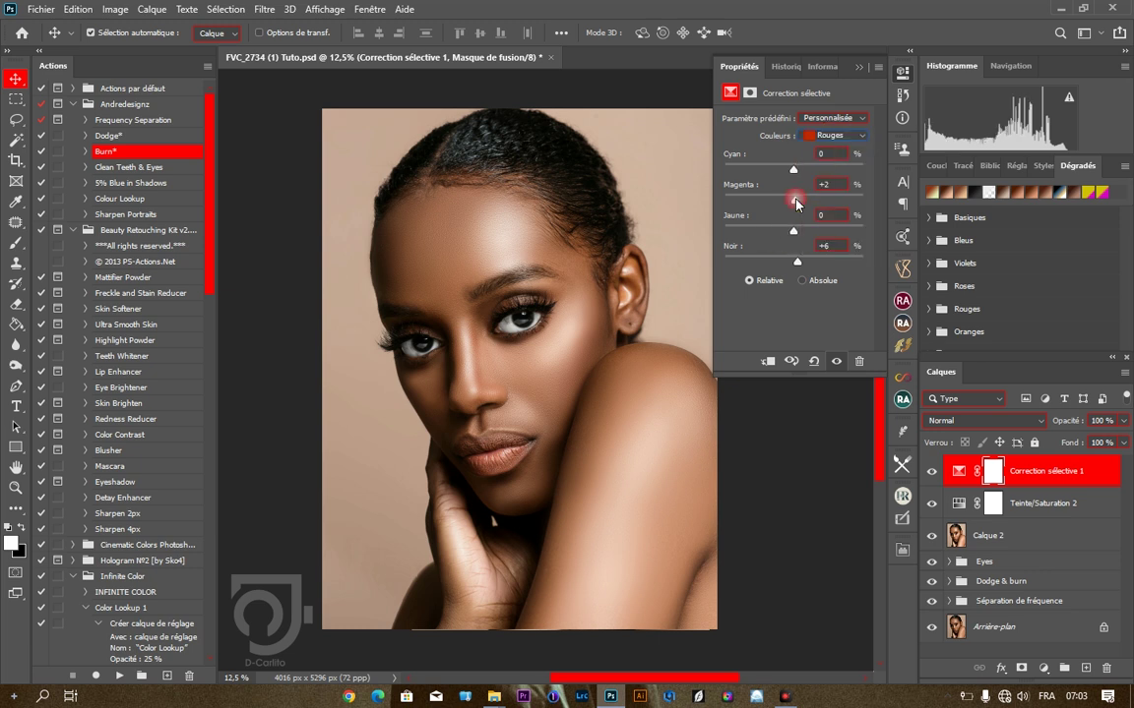
pyautogui.click(856, 74)
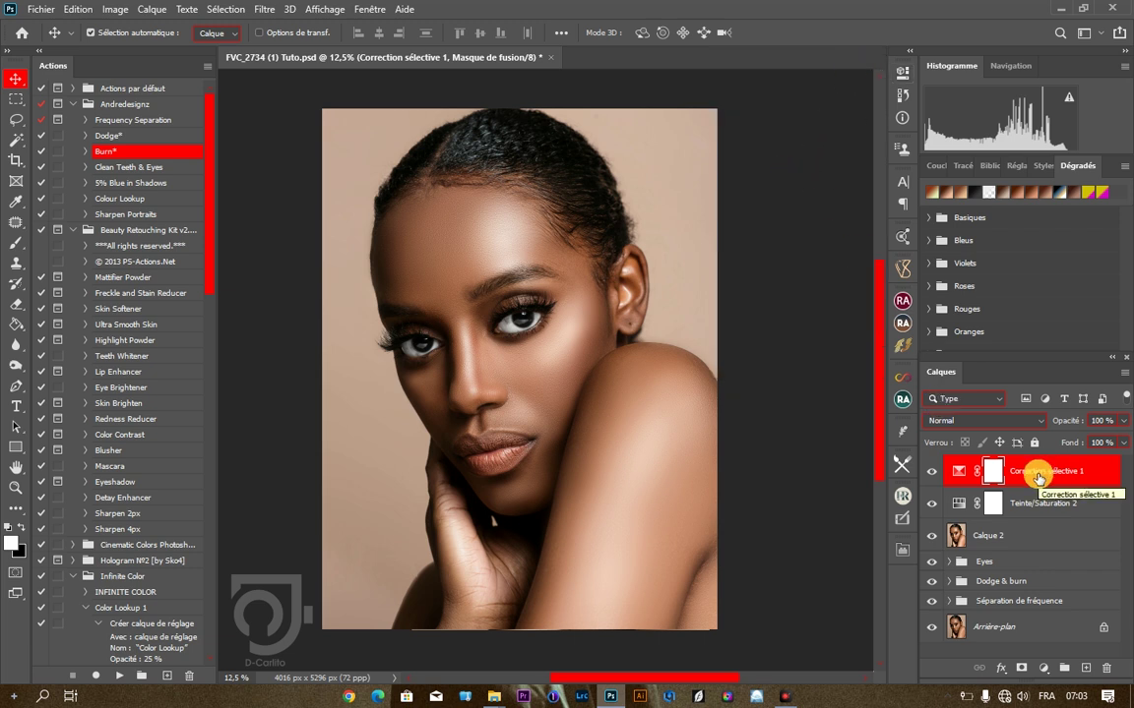
# Add a Gradient Map adjustment layer using the reddish-brown to pale yellow preset from the SDégradé Peau50 group.
pyautogui.click(1040, 670)
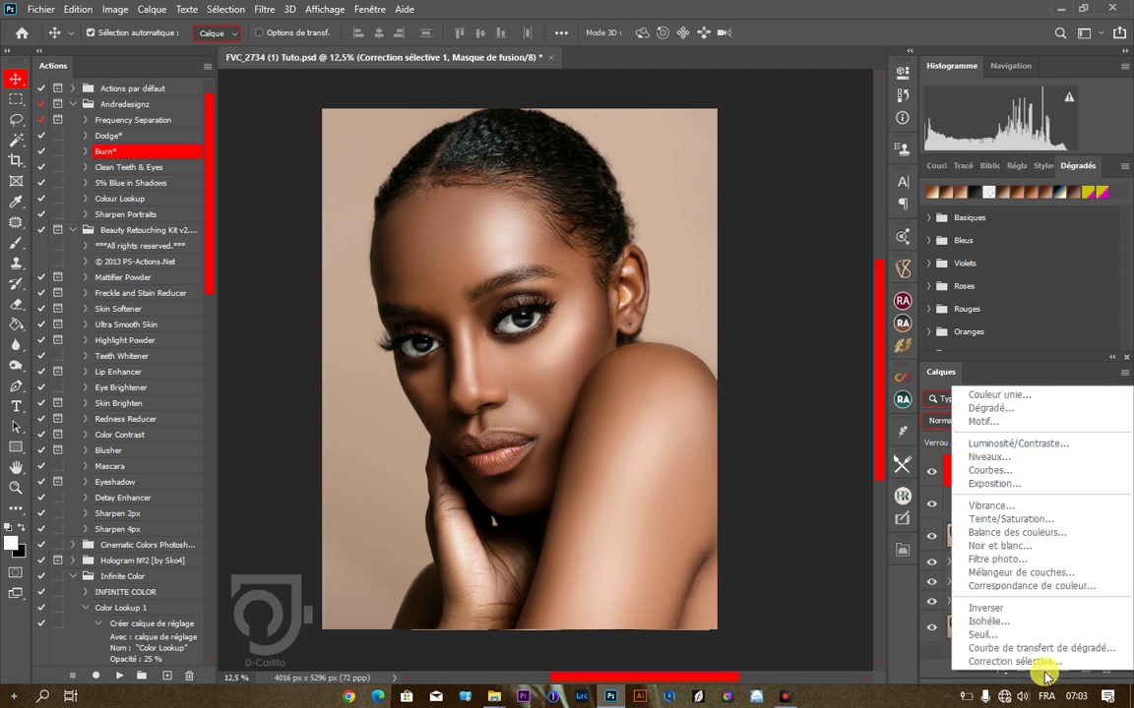
pyautogui.click(1041, 648)
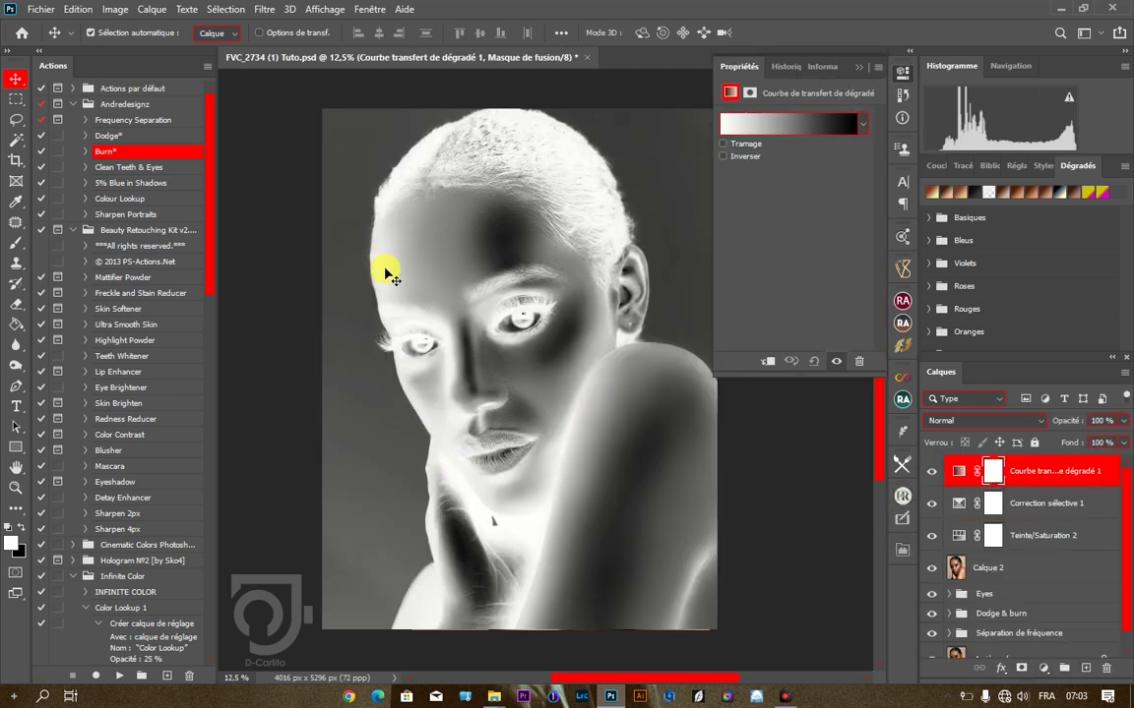
pyautogui.click(802, 124)
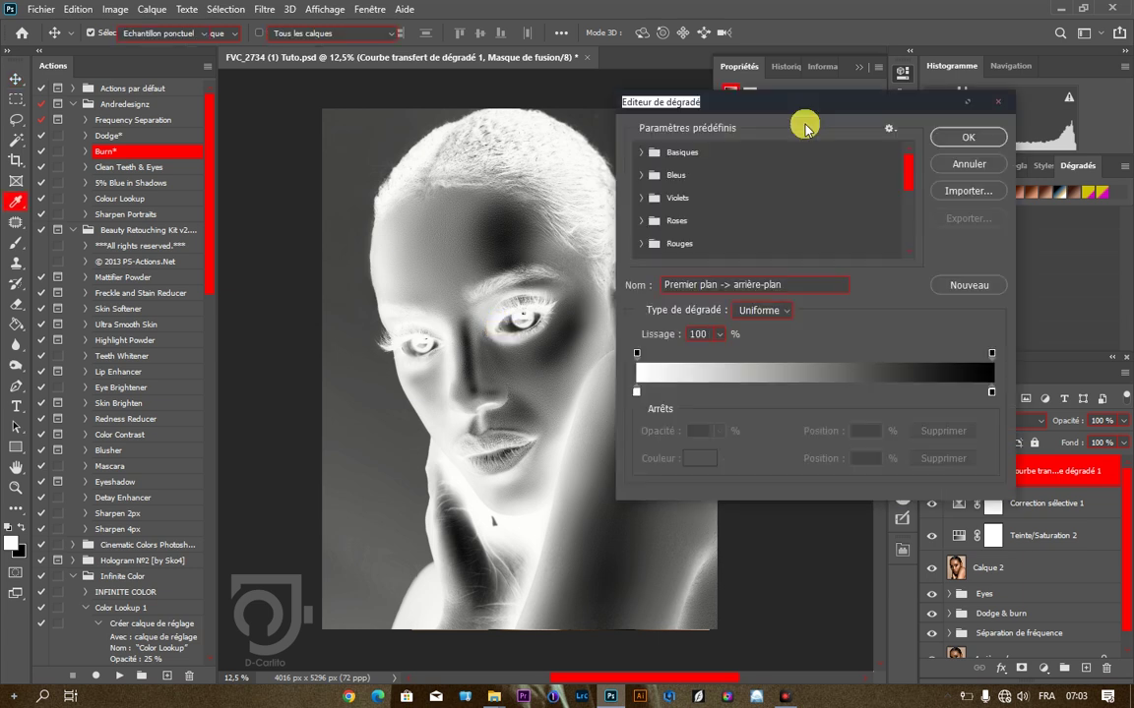
pyautogui.moveTo(905, 172); pyautogui.dragTo(913, 244)
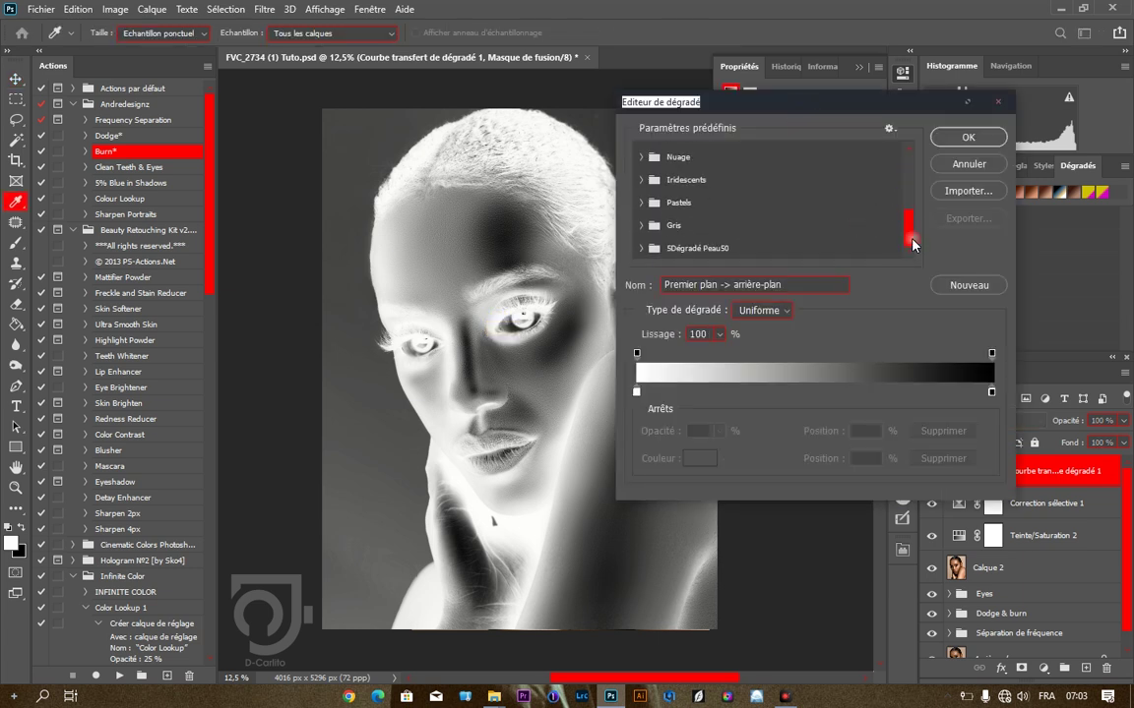
pyautogui.click(706, 244)
pyautogui.scroll(-1, 809, 228)
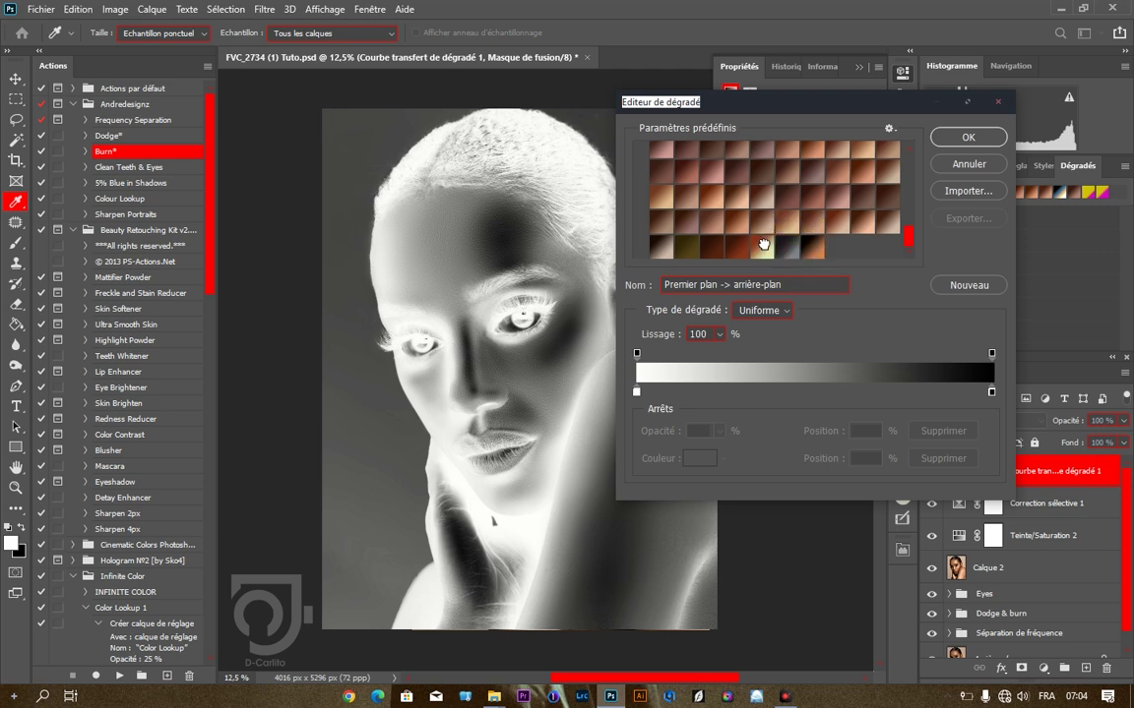
pyautogui.click(764, 244)
pyautogui.click(968, 136)
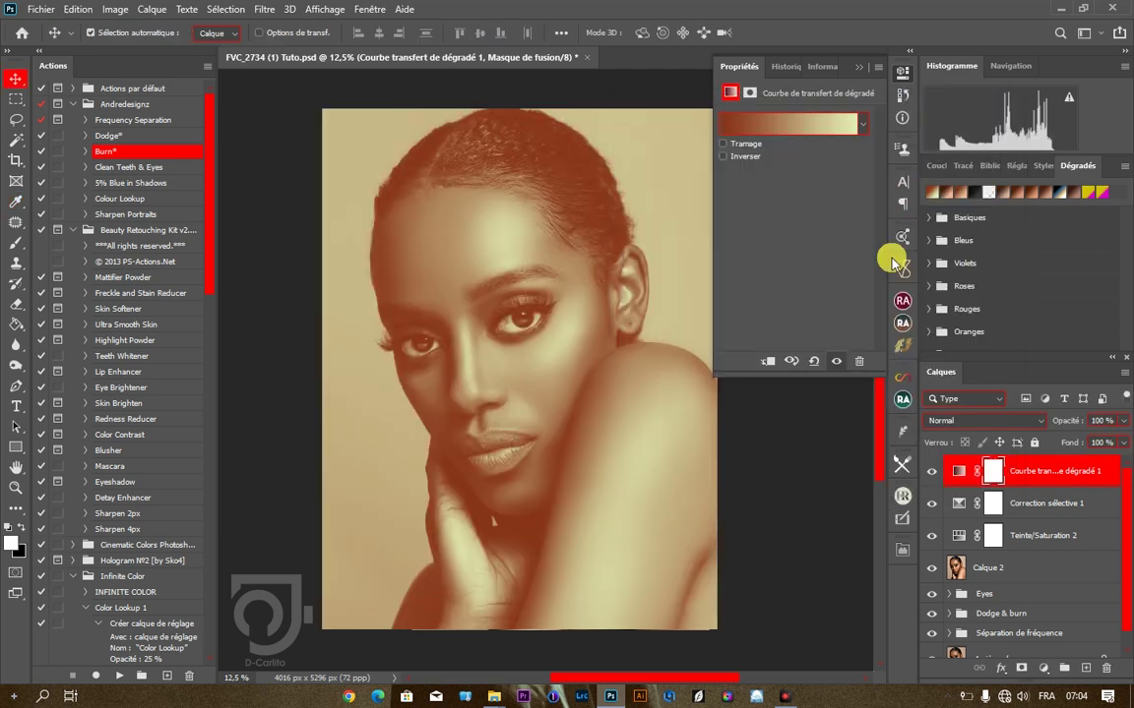
pyautogui.click(856, 66)
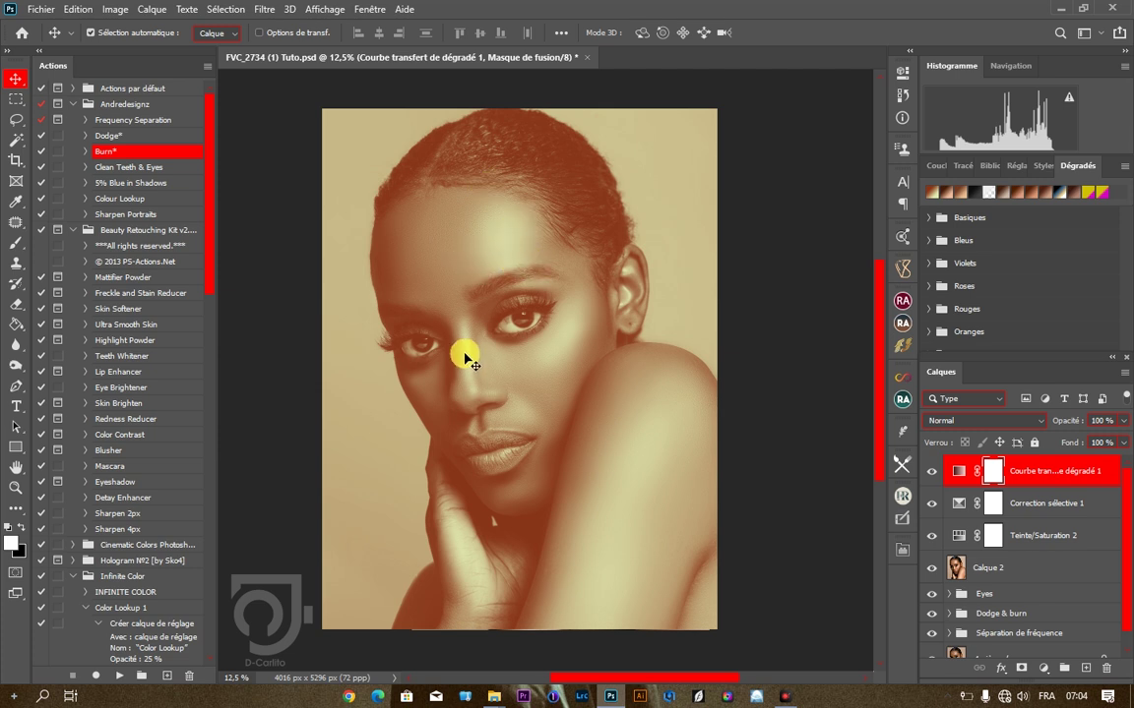
# Set the gradient map layer to Soft Light (Lumière tamisée) at 50% opacity and compare the portrait with it hidden and shown.
pyautogui.click(1001, 425)
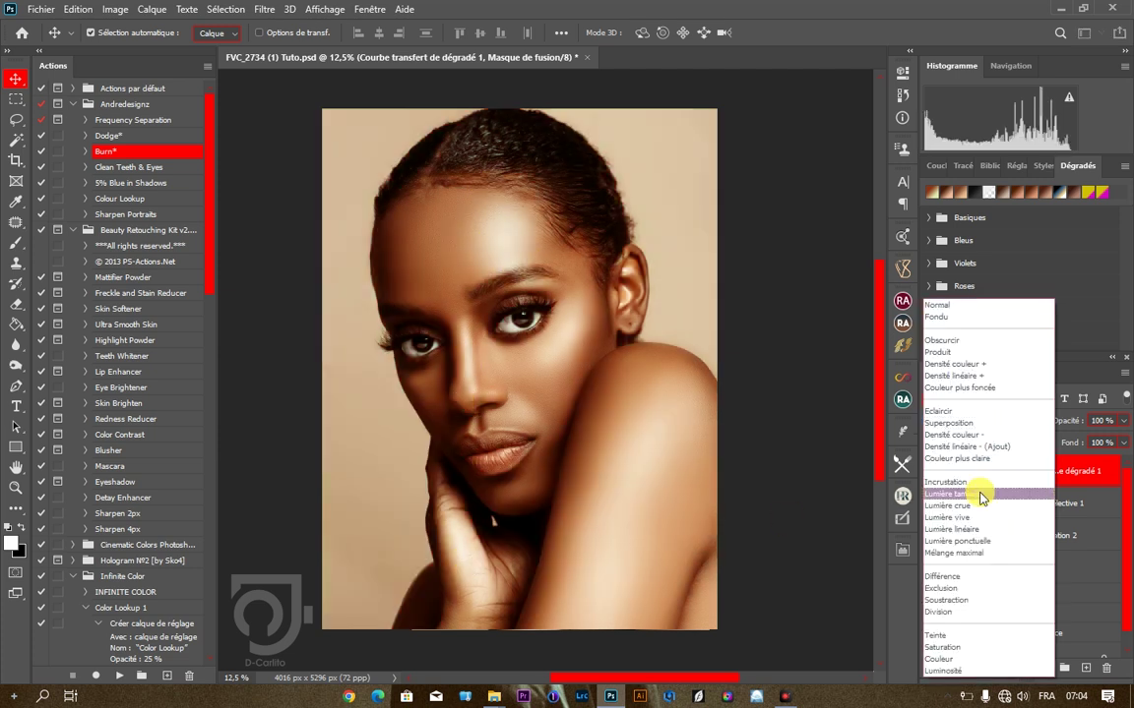
pyautogui.click(910, 483)
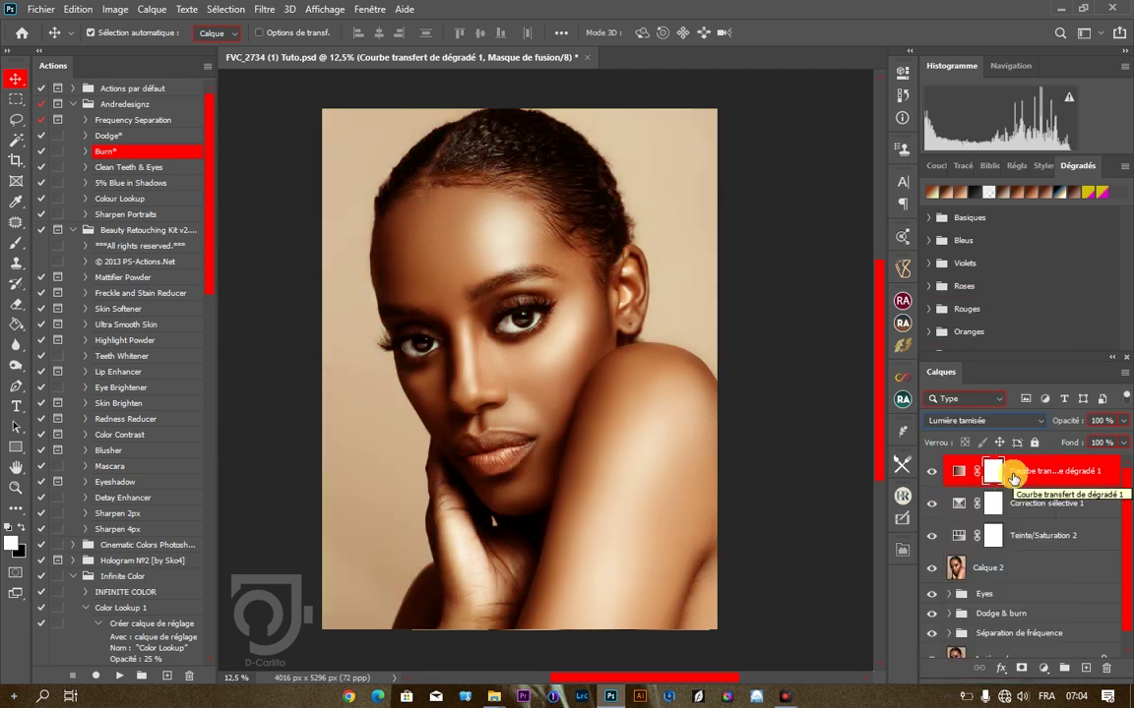
pyautogui.click(1123, 420)
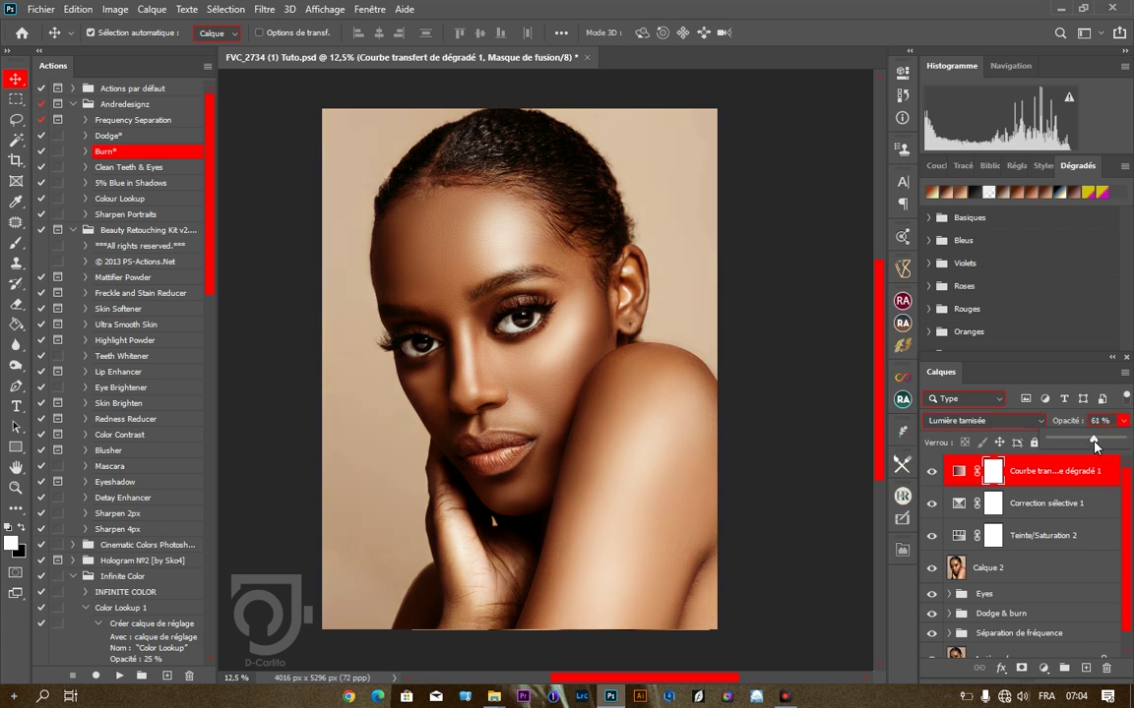
pyautogui.click(931, 472)
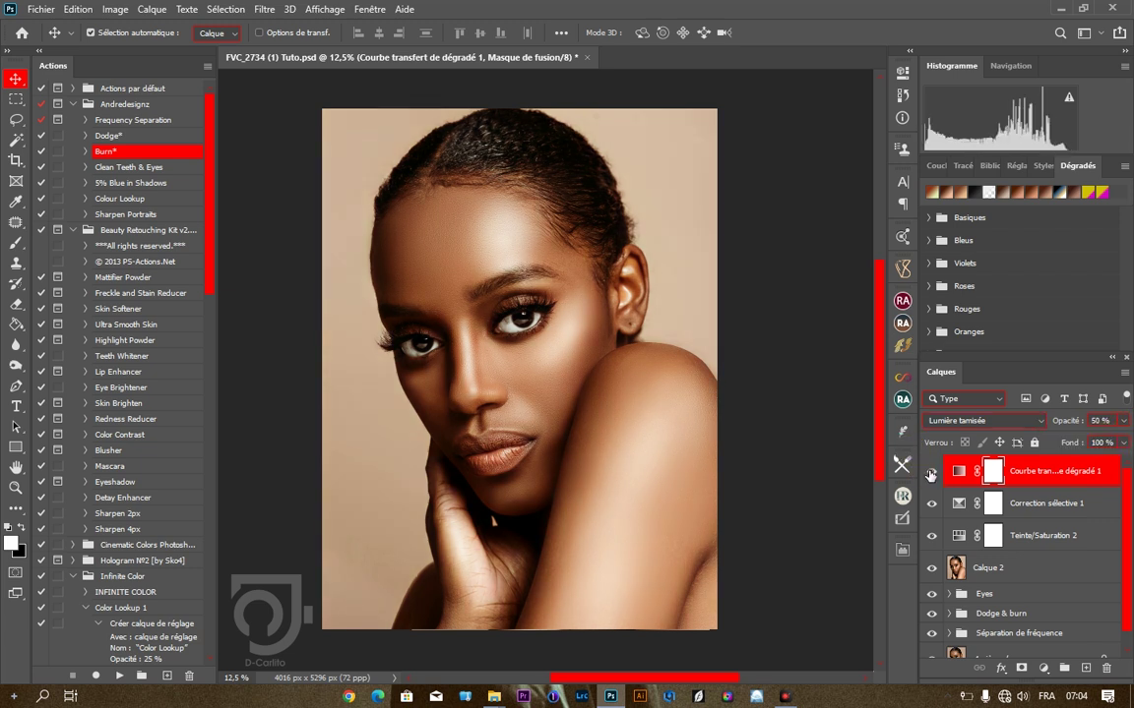
pyautogui.click(931, 473)
# Start a Color Range selection for the gradient map layer.
pyautogui.scroll(-1, 583, 129)
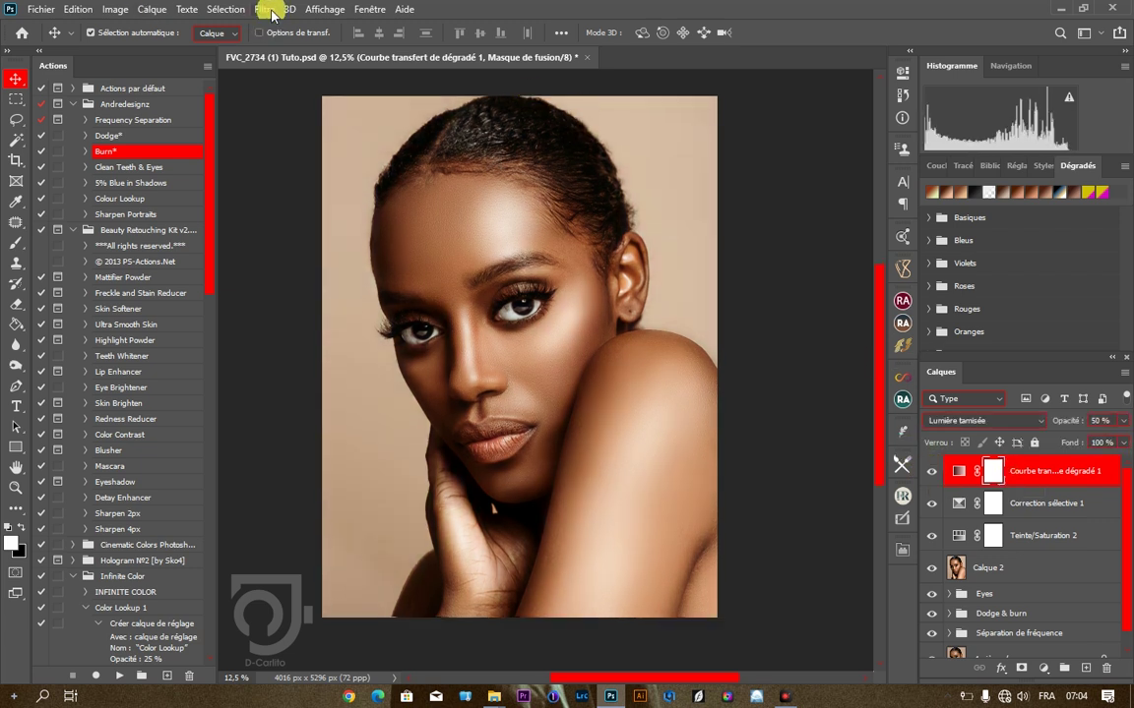
pyautogui.click(225, 8)
pyautogui.click(335, 162)
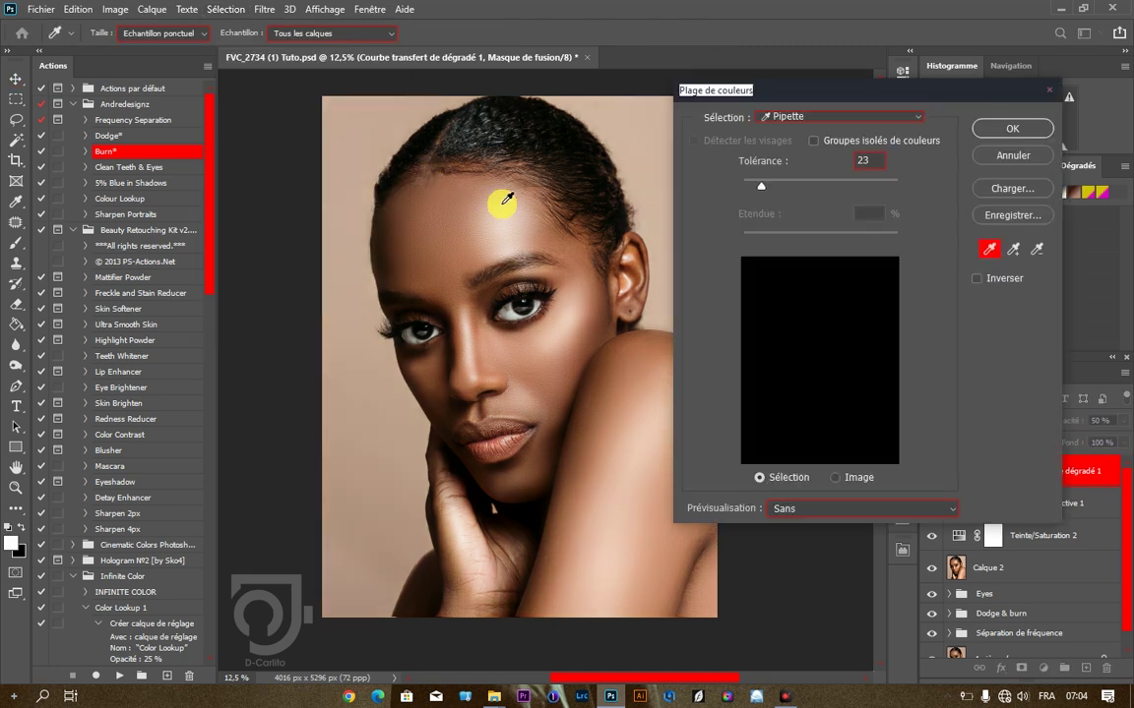
pyautogui.click(917, 117)
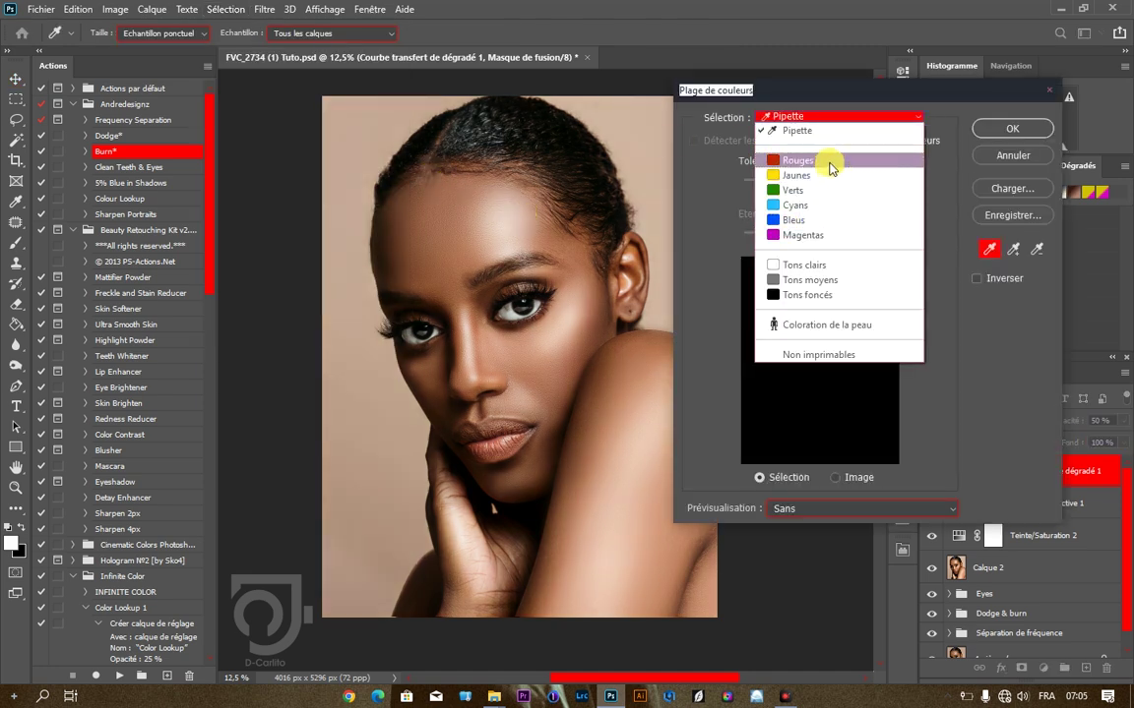
pyautogui.click(797, 160)
pyautogui.click(767, 117)
pyautogui.click(797, 175)
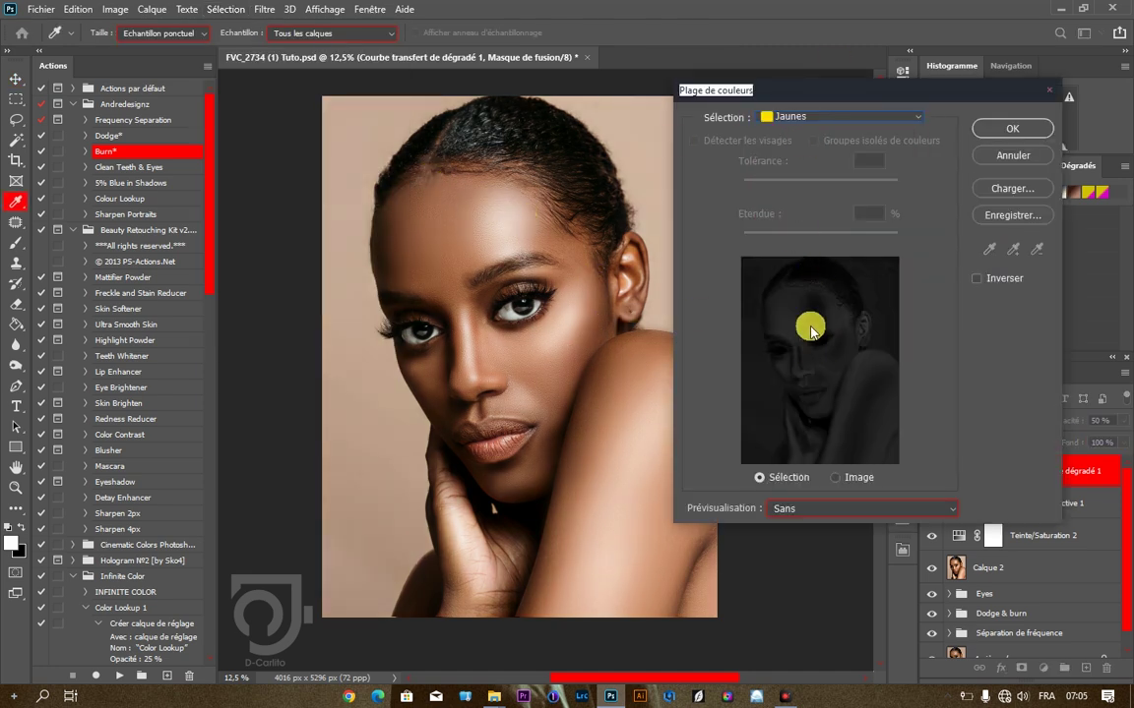
pyautogui.click(835, 118)
pyautogui.click(814, 122)
# Mask the gradient map layer with a Color Range sampled from the facial skin, raising the tolerance and ending on the cheek highlight.
pyautogui.click(596, 311)
pyautogui.click(595, 326)
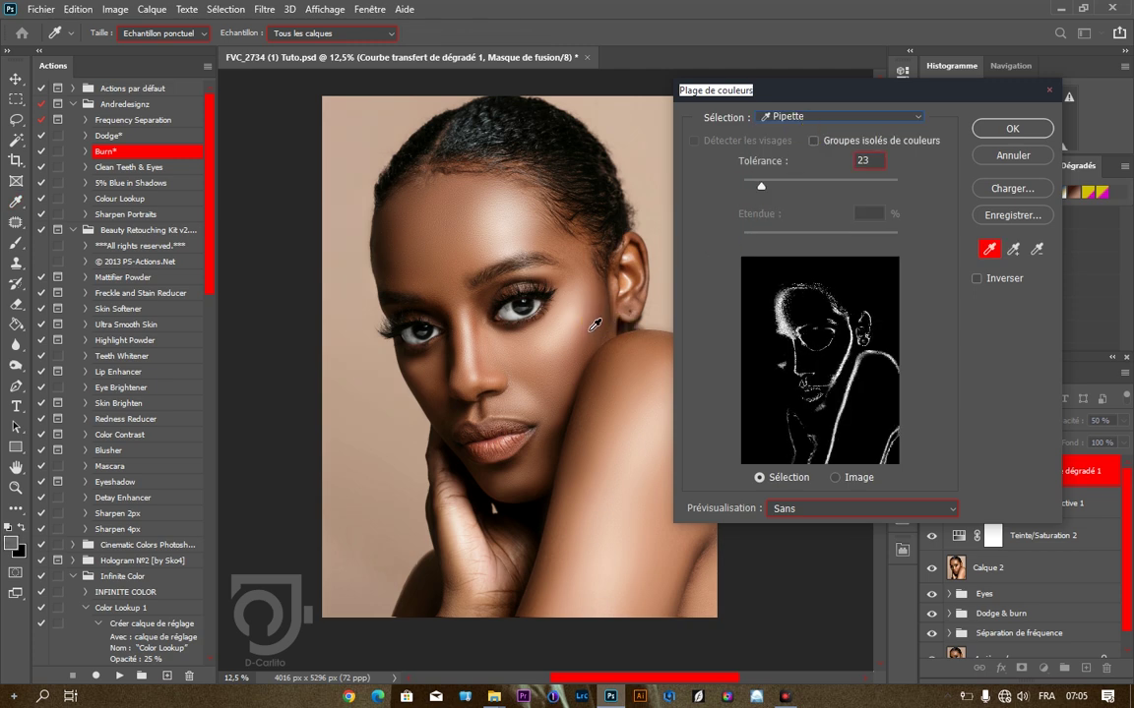
pyautogui.moveTo(761, 186); pyautogui.dragTo(798, 189)
pyautogui.click(402, 228)
pyautogui.click(589, 309)
pyautogui.press('Return')
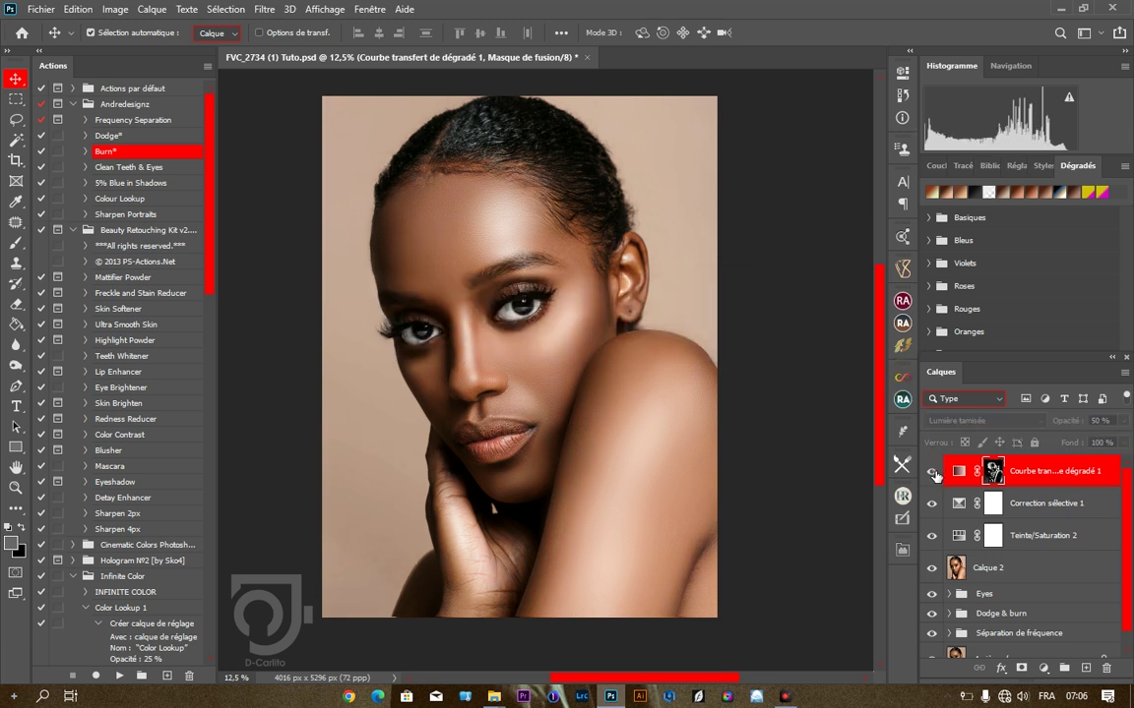
# Compare the retouched portrait with the original by isolating the Arrière-plan layer and restoring all layers.
pyautogui.moveTo(676, 679); pyautogui.dragTo(686, 678)
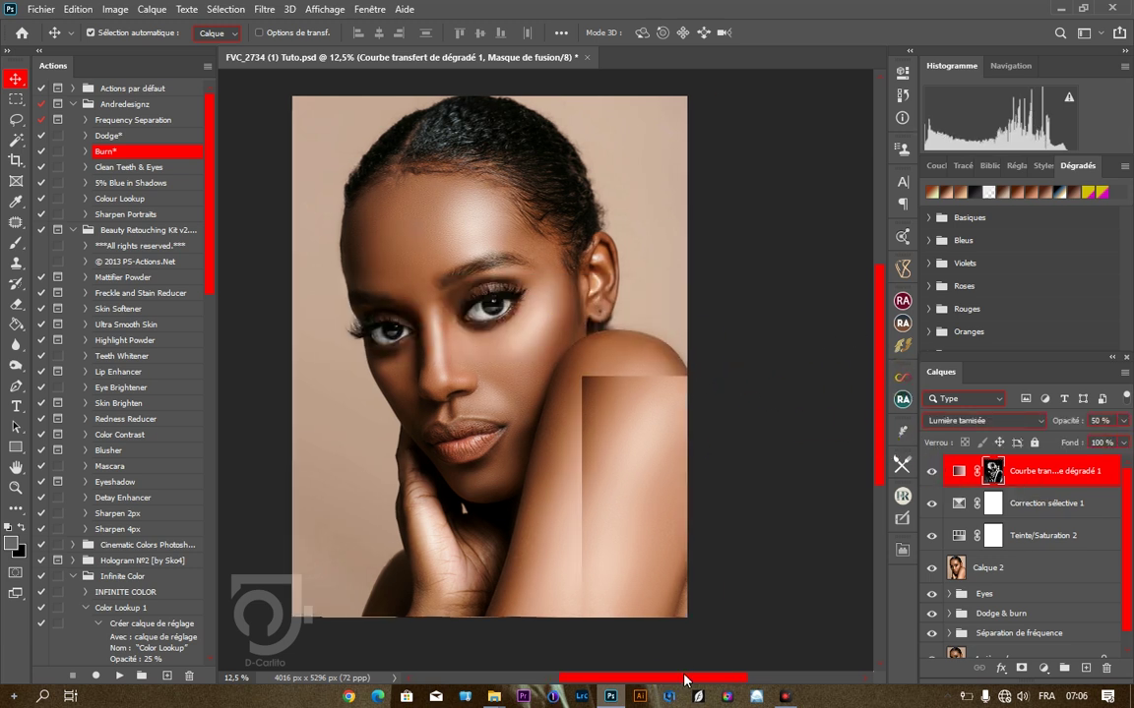
pyautogui.moveTo(1127, 583); pyautogui.dragTo(1127, 597)
pyautogui.keyDown('alt'); pyautogui.click(931, 641); pyautogui.keyUp('alt')
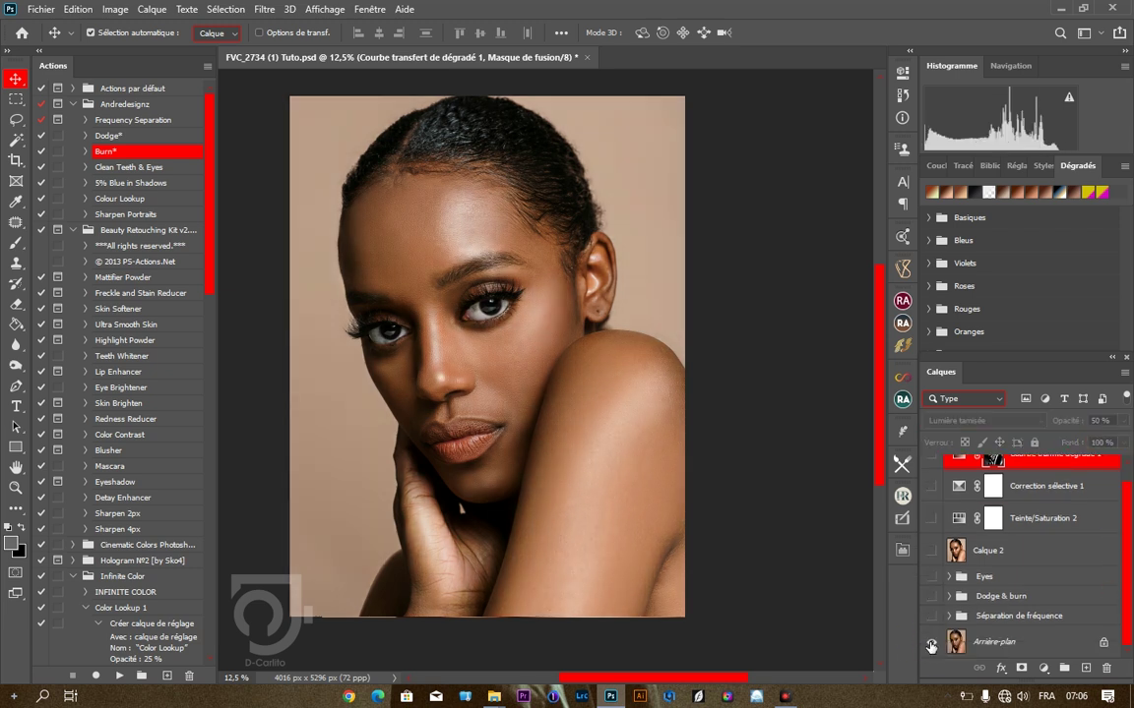
pyautogui.keyDown('alt'); pyautogui.click(931, 642); pyautogui.keyUp('alt')
pyautogui.keyDown('alt'); pyautogui.click(931, 643); pyautogui.keyUp('alt')
pyautogui.keyDown('alt'); pyautogui.click(930, 643); pyautogui.keyUp('alt')
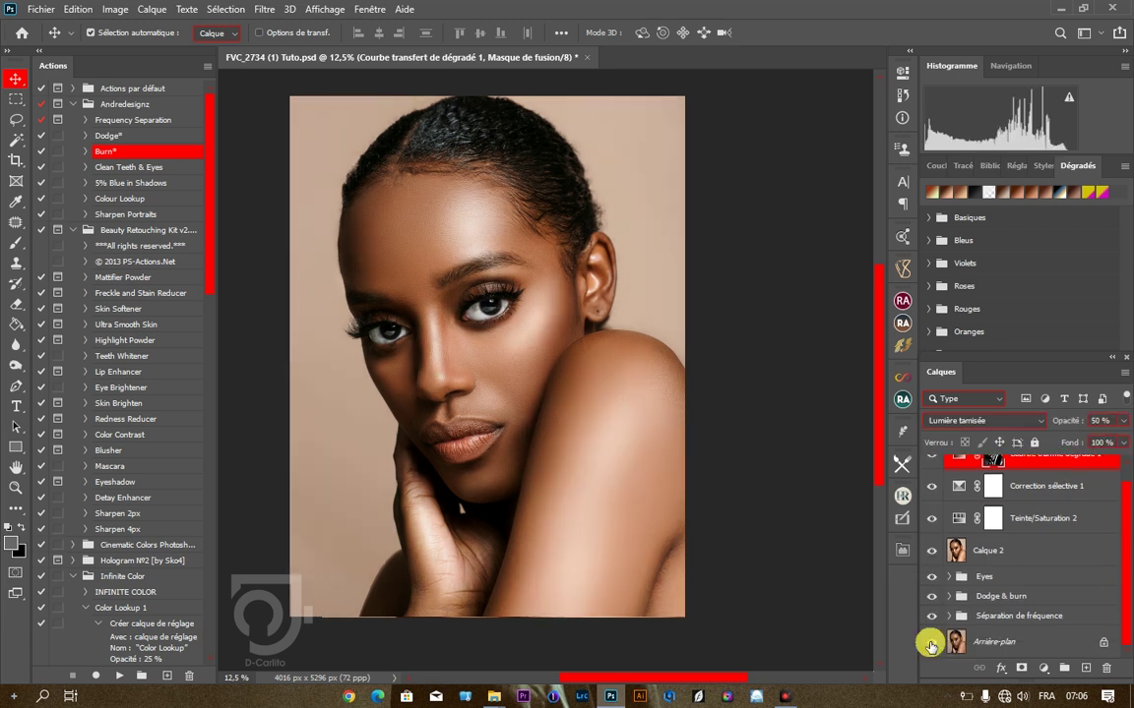
pyautogui.scroll(1, 1086, 493)
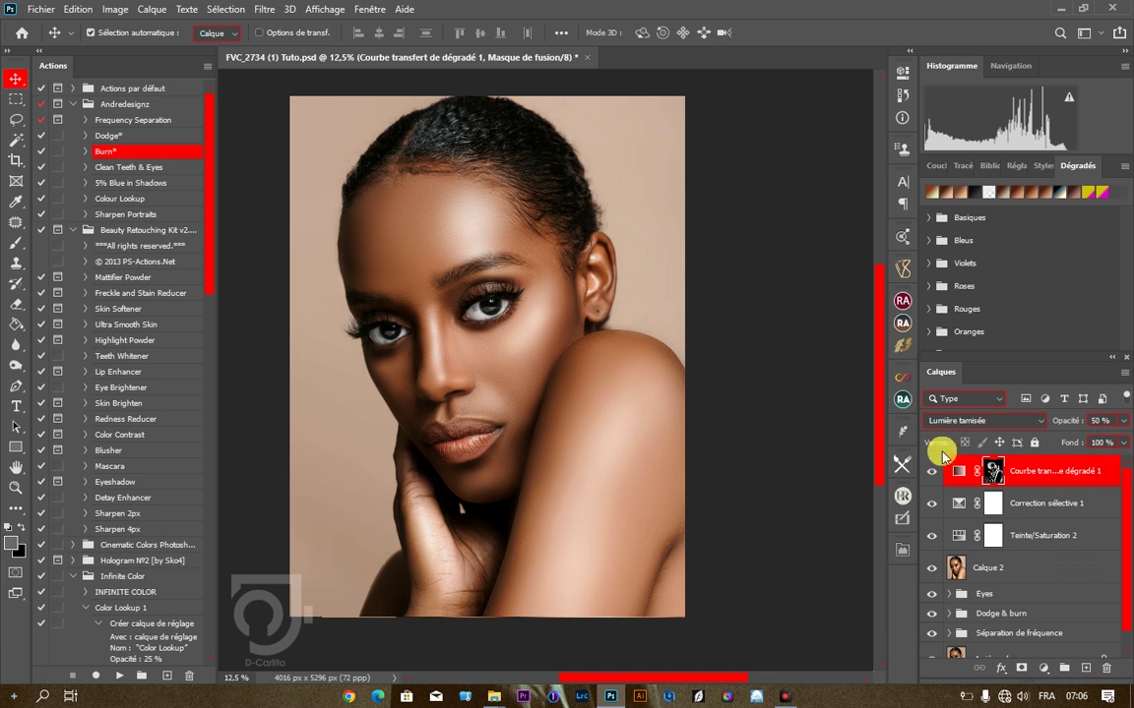
# Generate an Infinite Color grading group above the gradient map layer at medium strength.
pyautogui.click(903, 378)
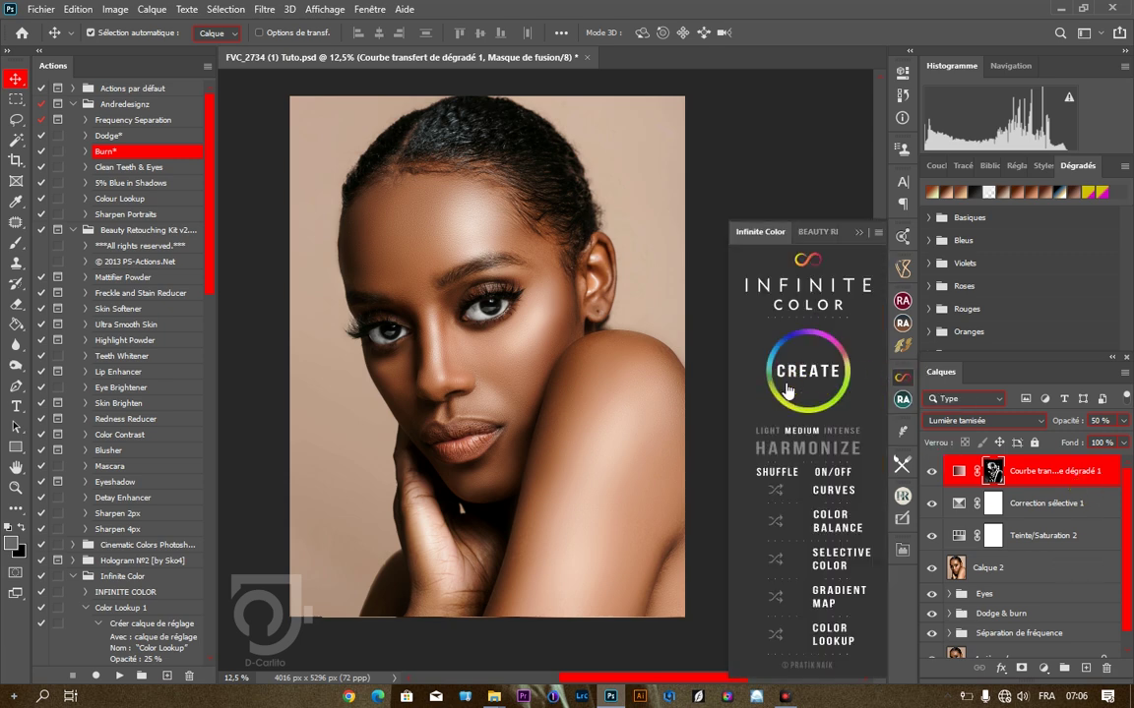
pyautogui.click(788, 383)
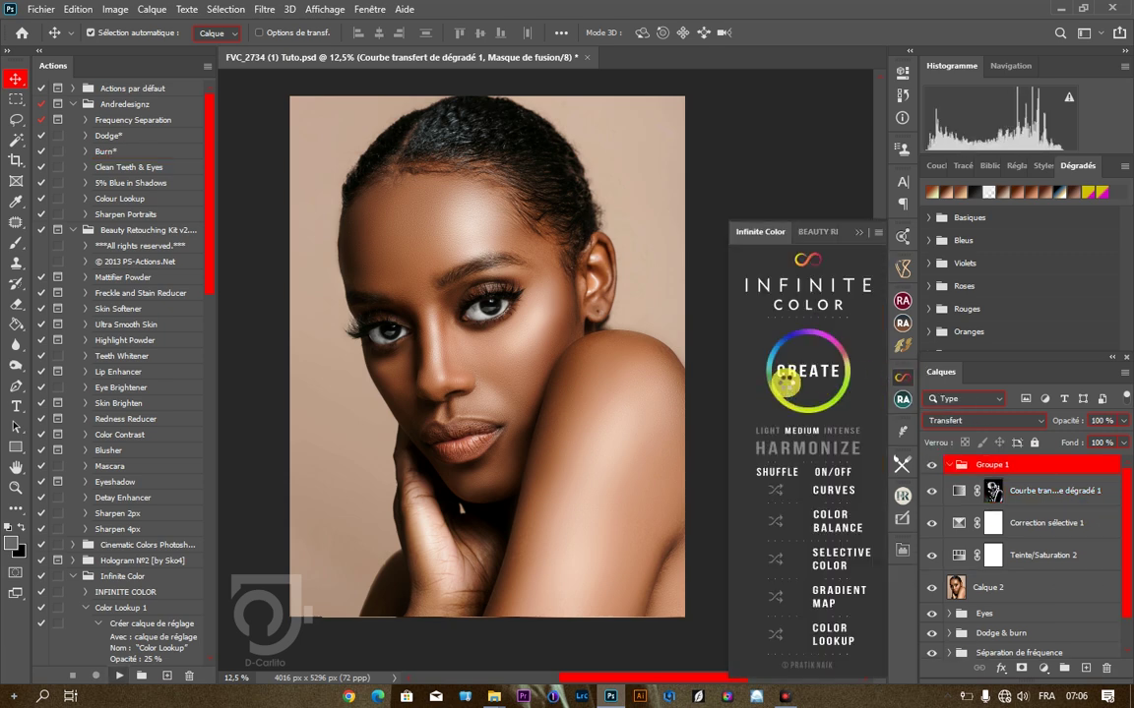
pyautogui.click(903, 378)
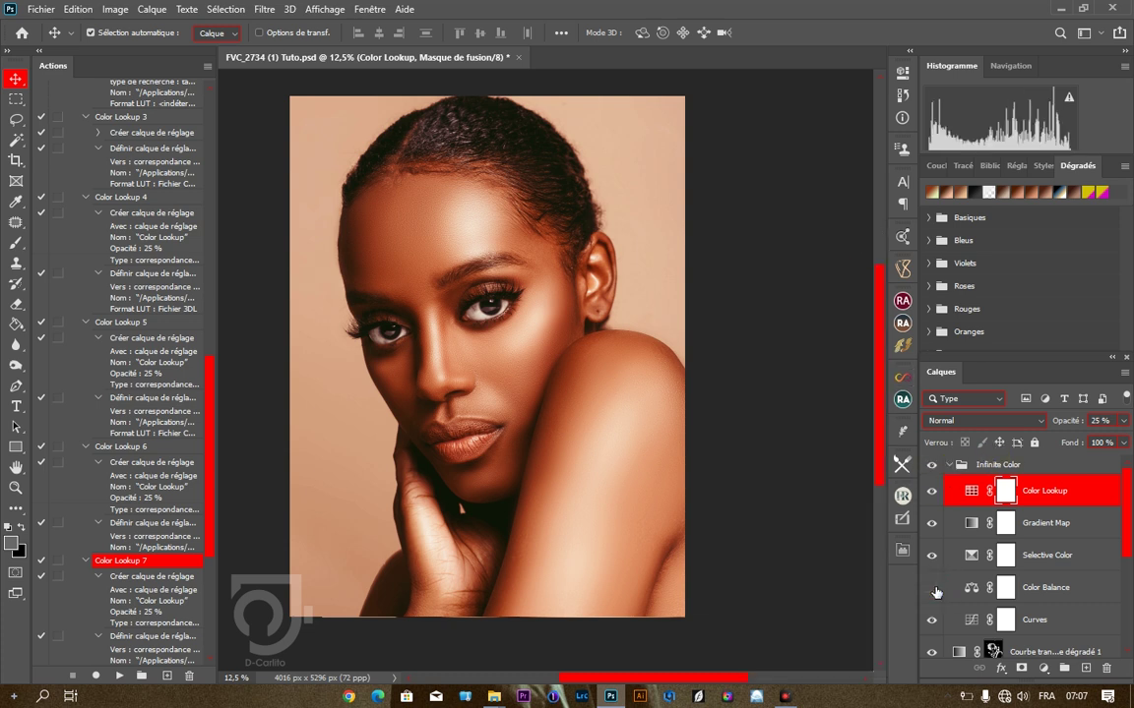
# Set the midtones of the group's Color Balance layer to -1 on Cyan/Red and about -12 on Magenta/Green.
pyautogui.click(969, 589)
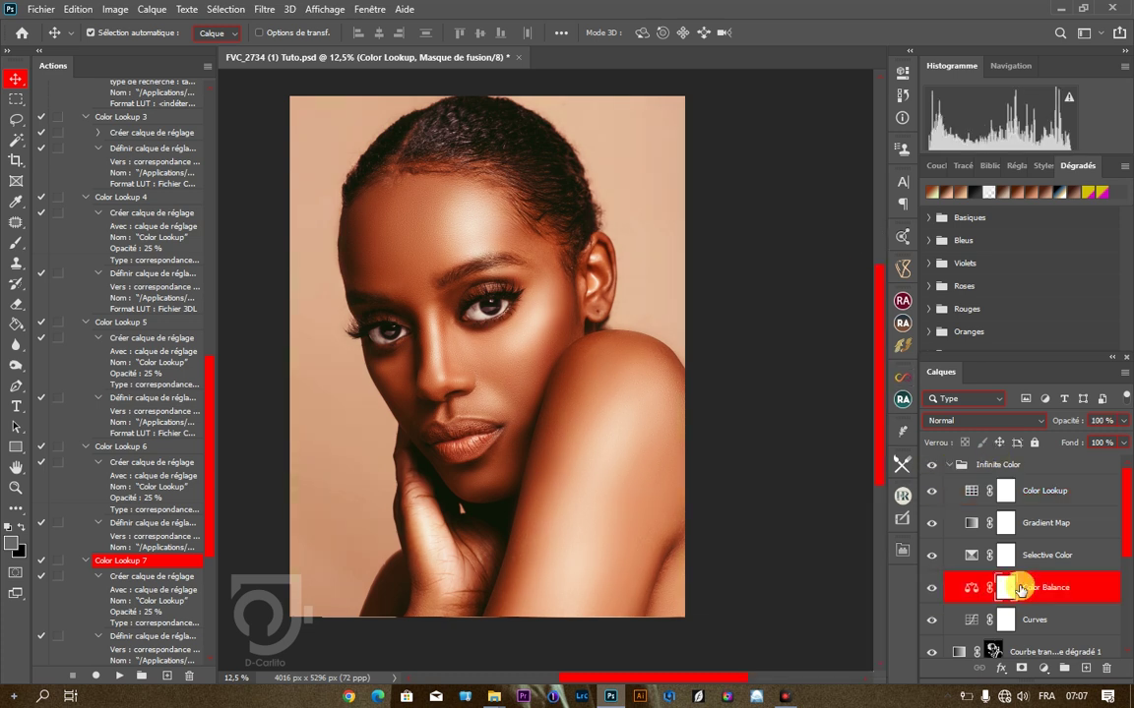
pyautogui.doubleClick(969, 589)
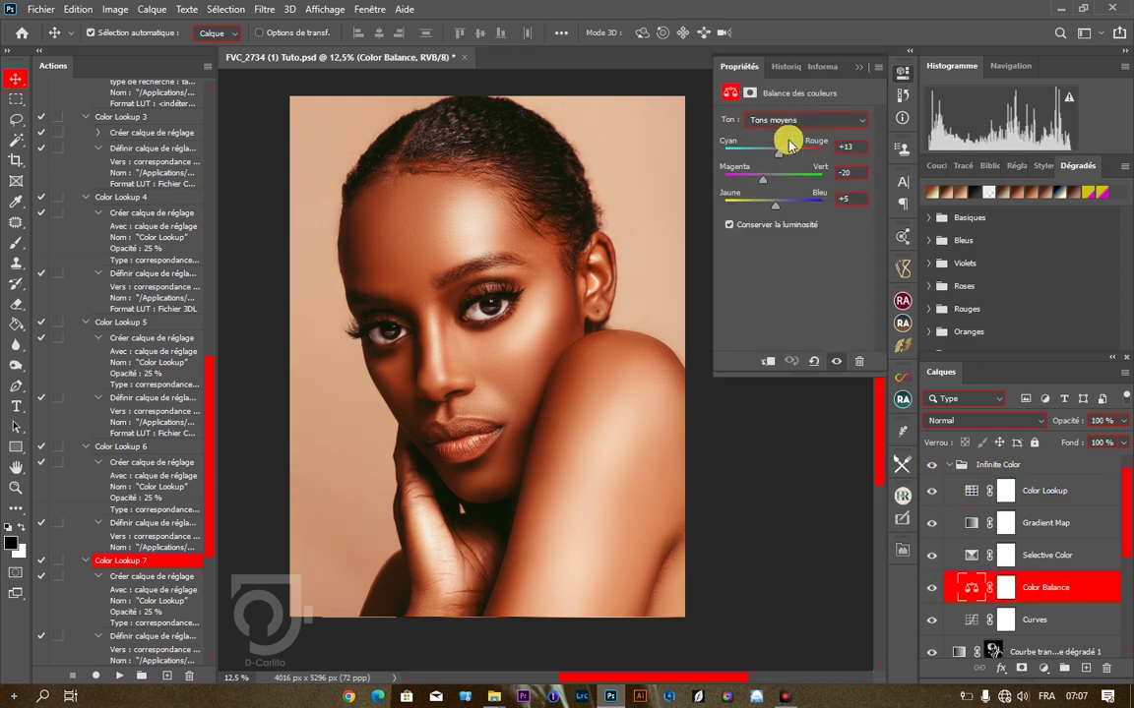
pyautogui.moveTo(794, 156); pyautogui.dragTo(763, 184)
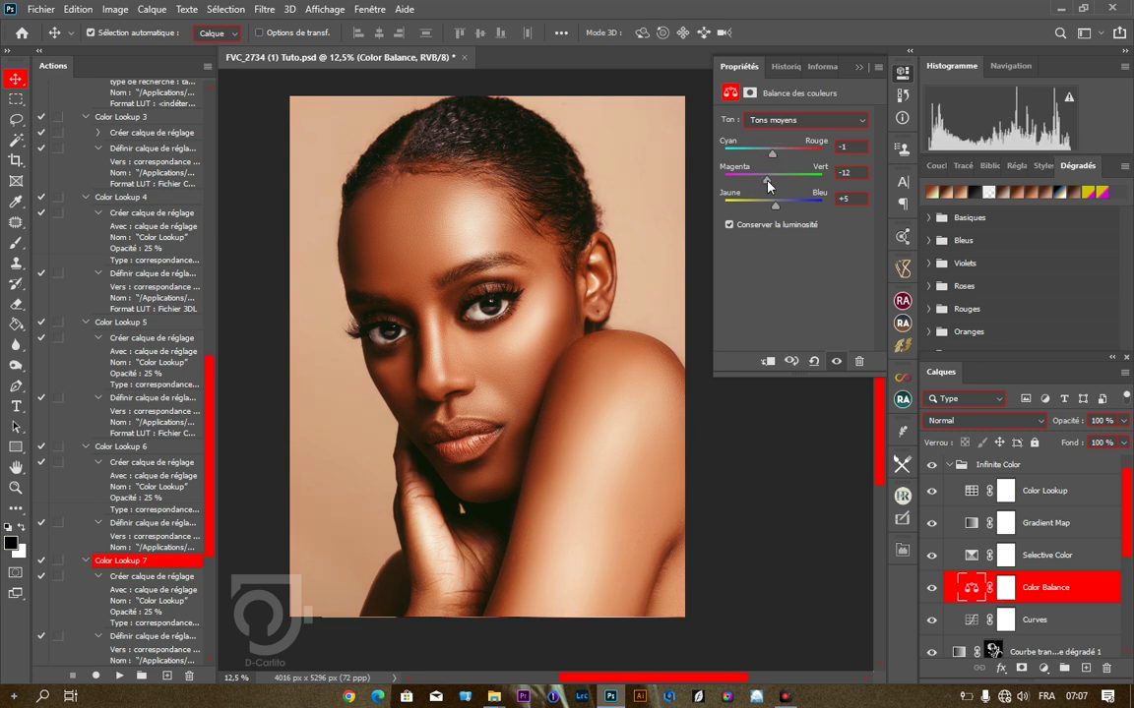
pyautogui.click(859, 67)
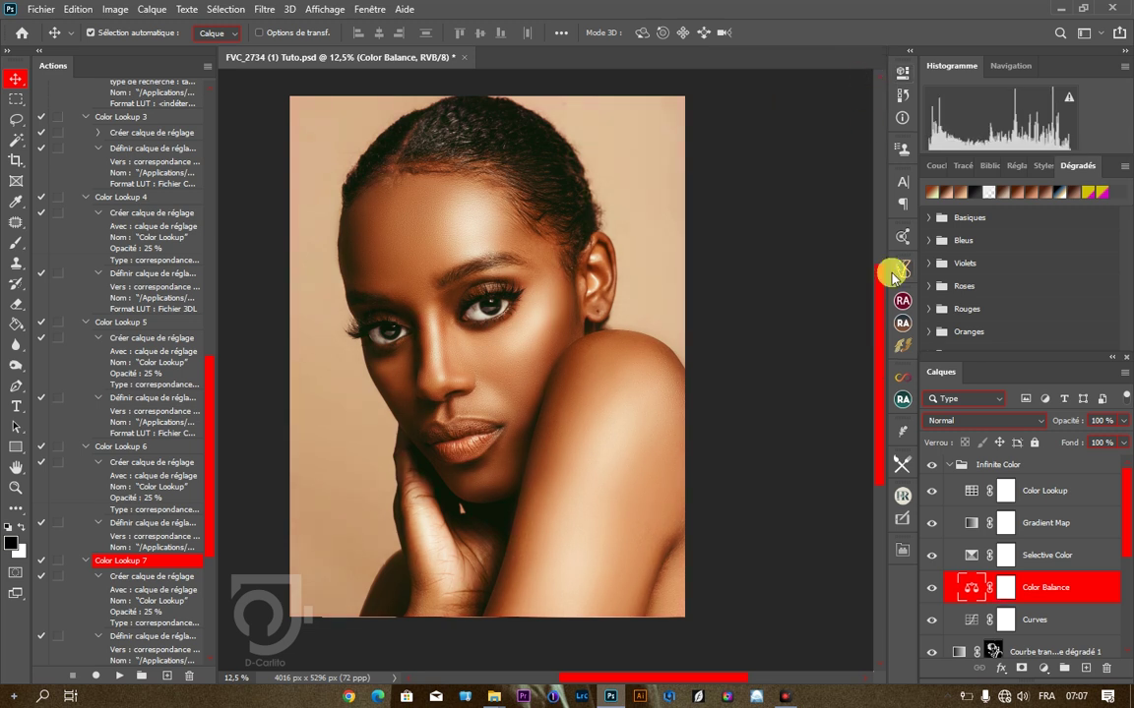
# Lower the Infinite Color group's opacity to 52% and rename the group Lute end.
pyautogui.click(950, 465)
pyautogui.click(1125, 421)
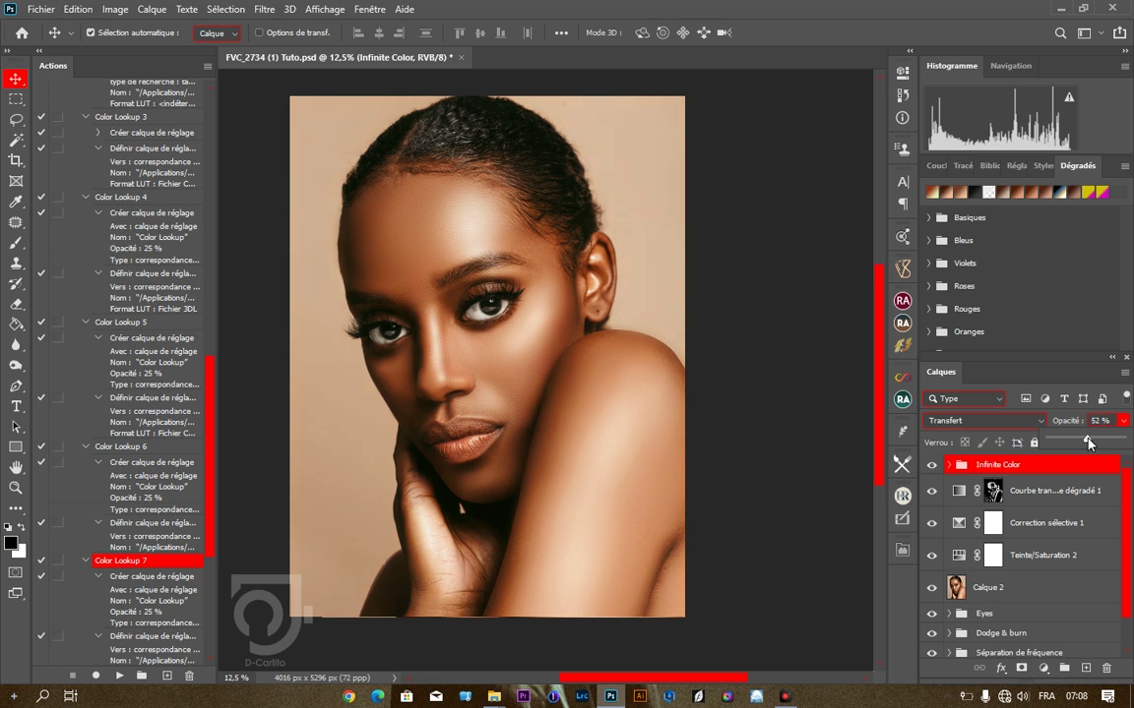
pyautogui.click(1087, 442)
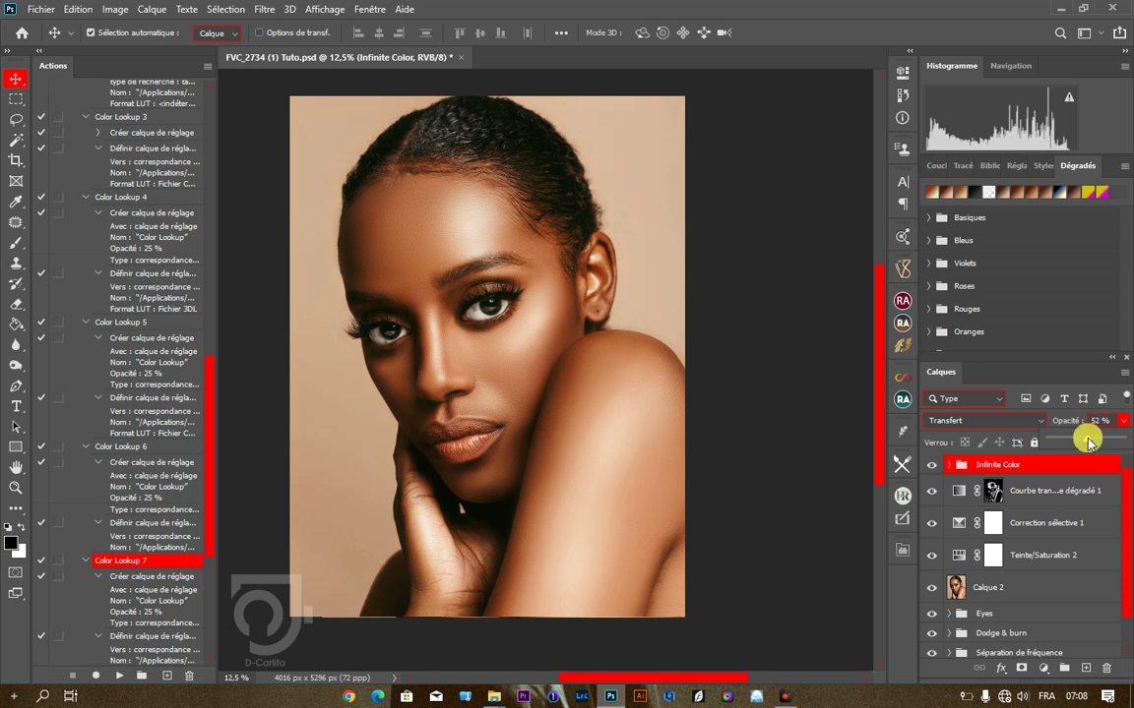
pyautogui.doubleClick(1003, 465)
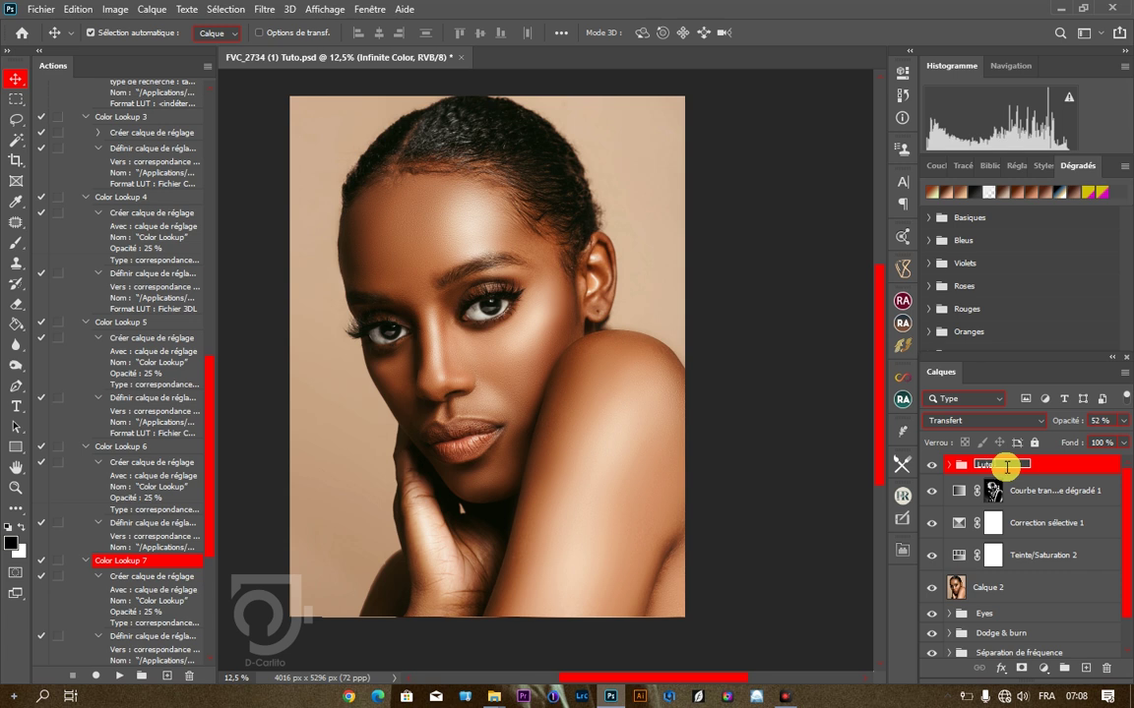
pyautogui.press('Return')
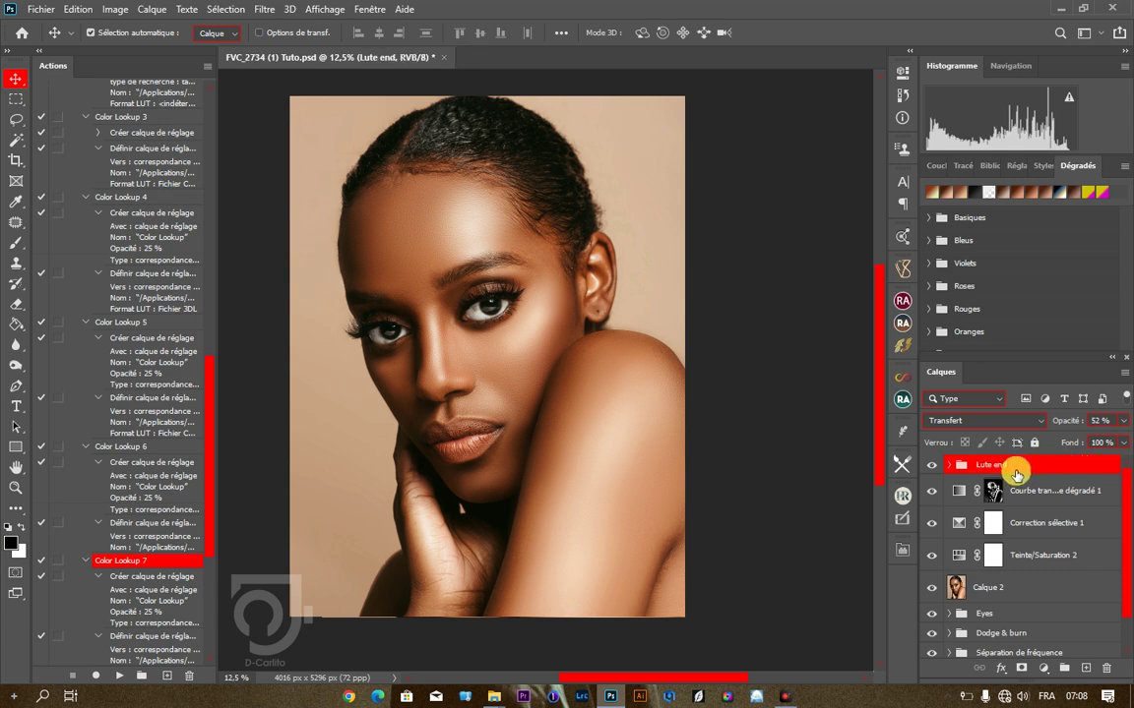
# In the Lute end group's Selective Color layer, set the blacks (Noirs) to Magenta -10% and Yellow -15%.
pyautogui.click(948, 465)
pyautogui.doubleClick(972, 556)
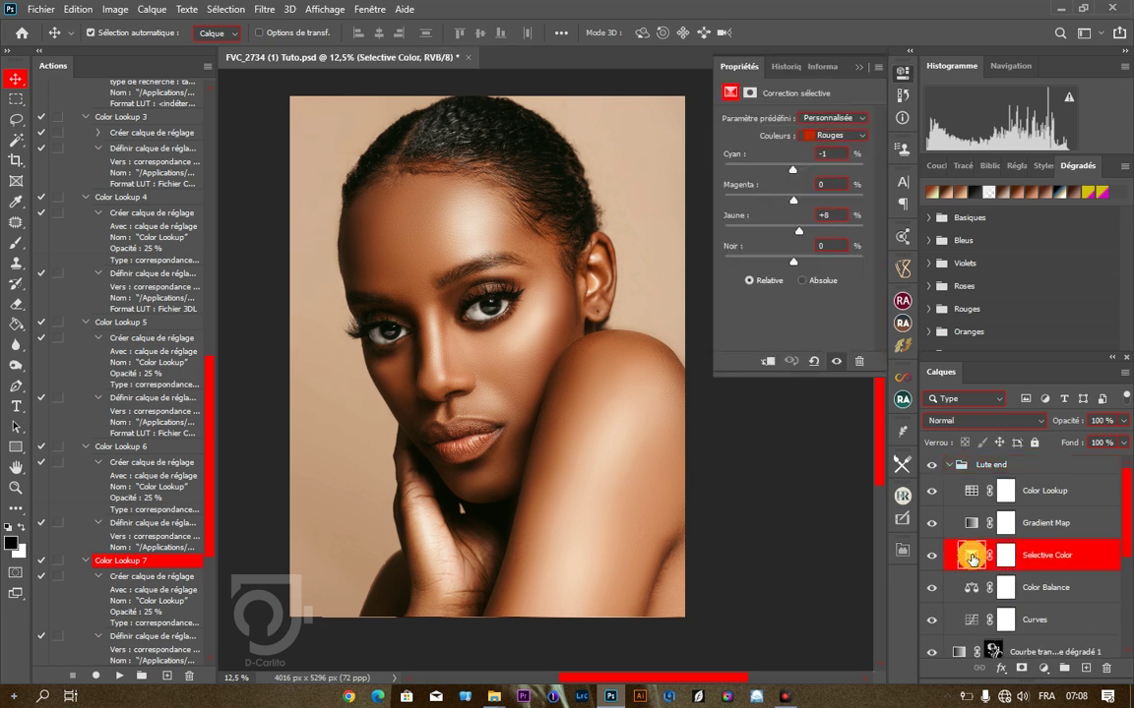
pyautogui.click(830, 136)
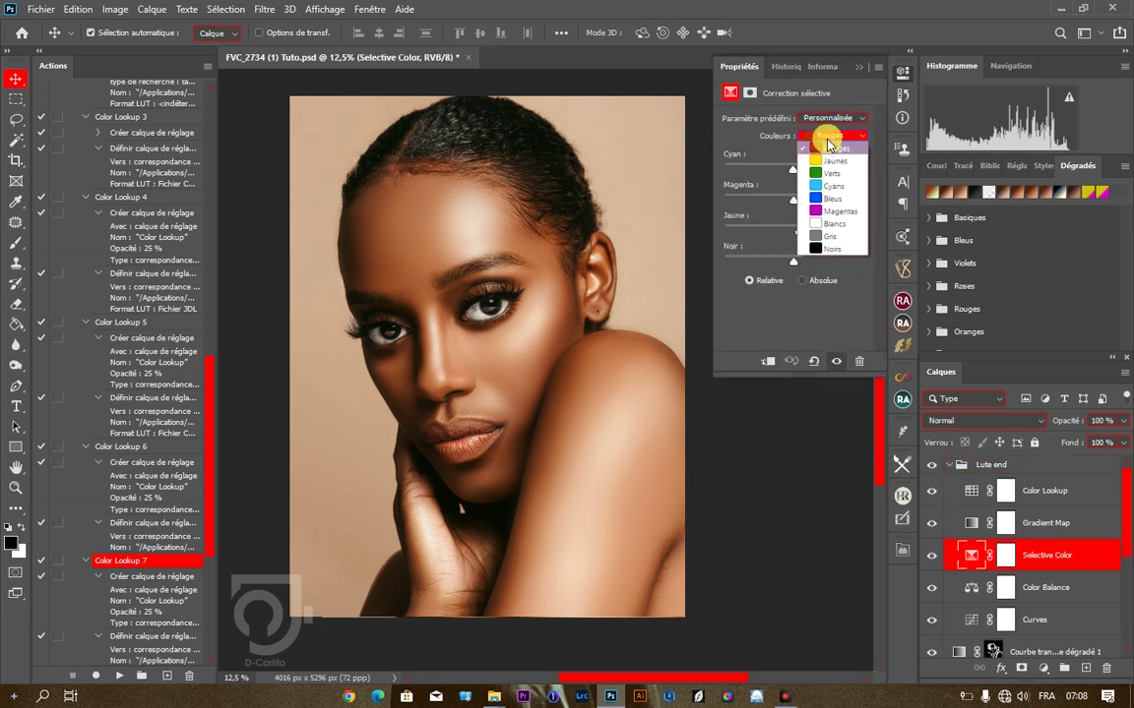
pyautogui.click(832, 248)
pyautogui.moveTo(793, 231); pyautogui.dragTo(787, 202)
pyautogui.click(784, 233)
pyautogui.click(788, 203)
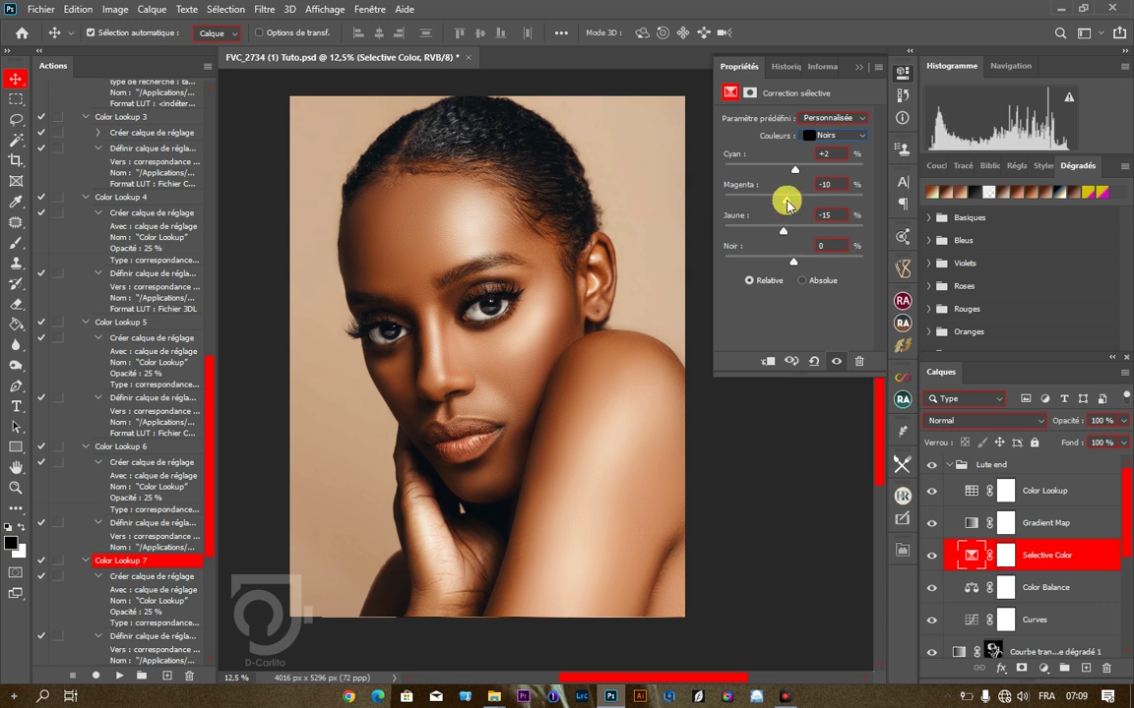
pyautogui.click(860, 68)
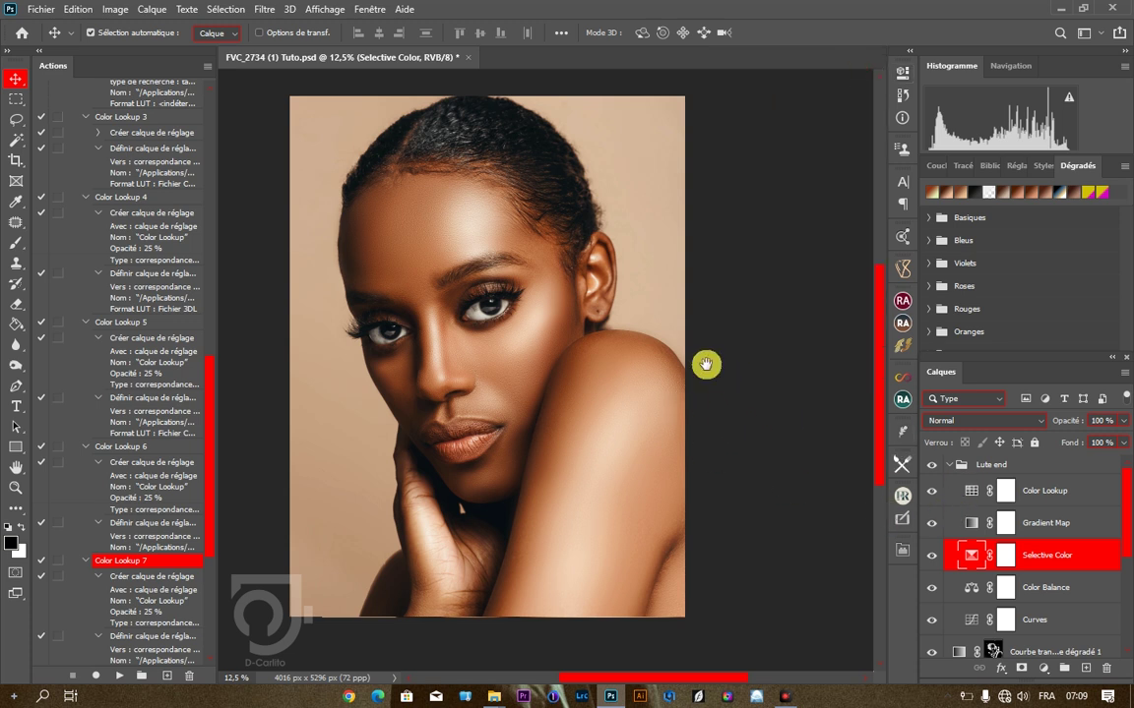
# Collapse the Lute end group and save the document.
pyautogui.scroll(-1, 673, 344)
pyautogui.click(949, 464)
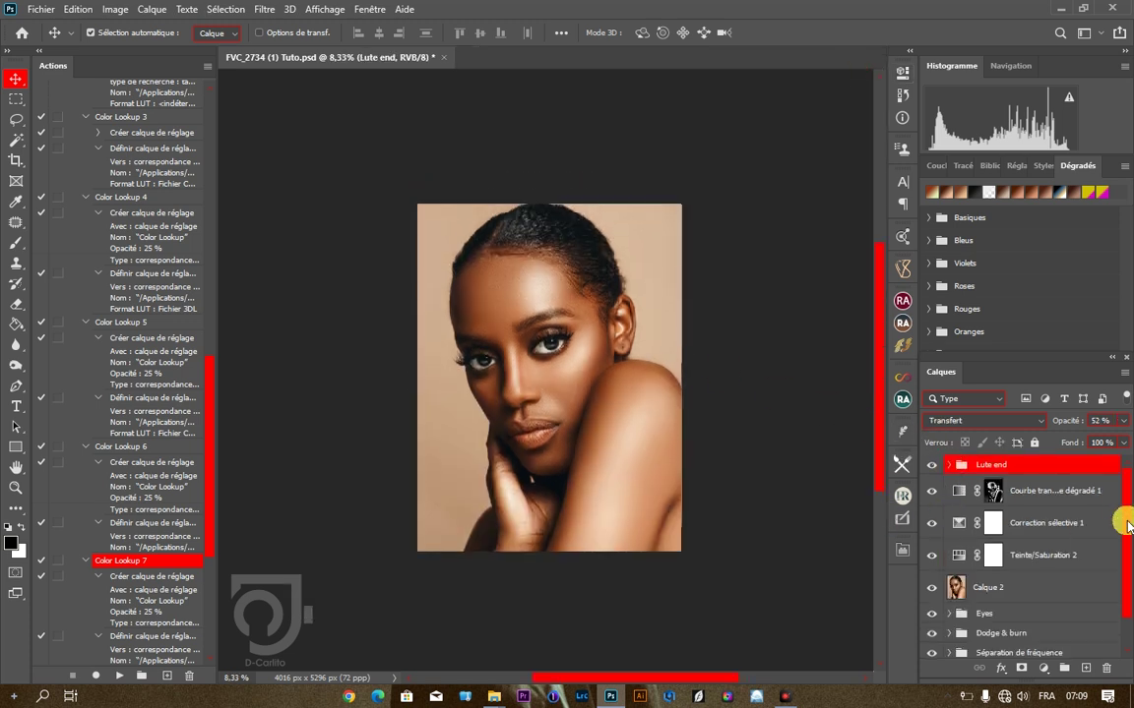
pyautogui.hotkey('ctrl', 's')
# Compare the graded portrait with the original by repeatedly isolating the Arrière-plan layer, ending with all layers visible.
pyautogui.moveTo(1126, 527); pyautogui.dragTo(1126, 604)
pyautogui.keyDown('alt'); pyautogui.click(932, 642); pyautogui.keyUp('alt')
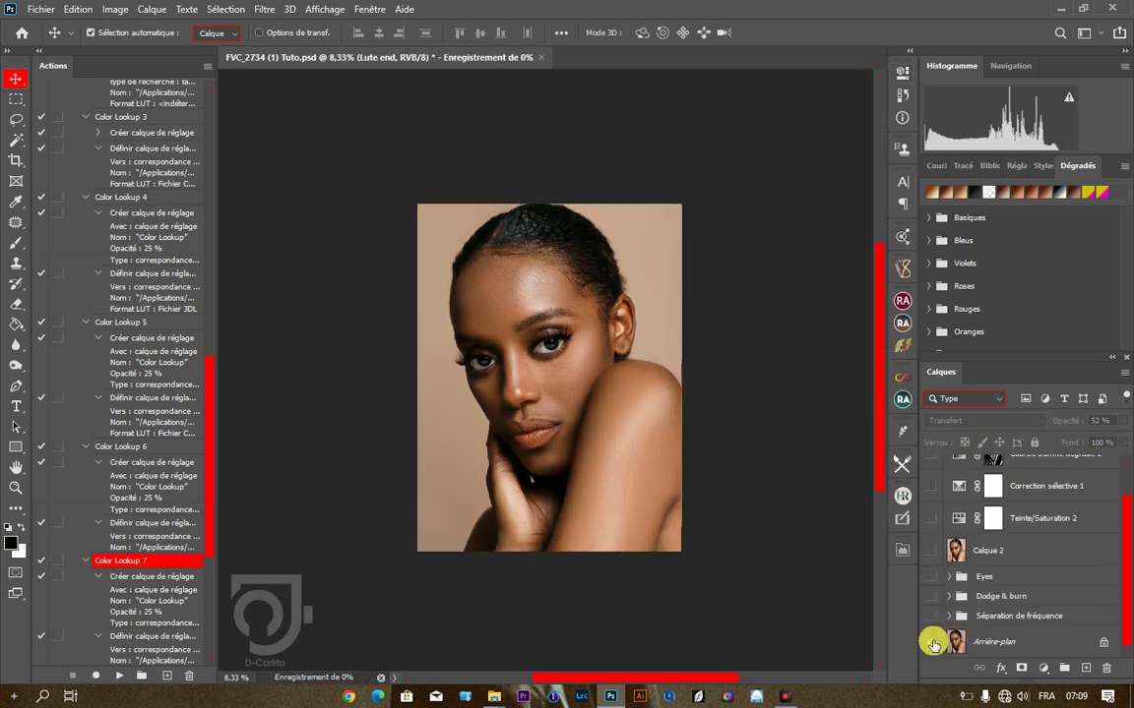
pyautogui.keyDown('alt'); pyautogui.click(932, 641); pyautogui.keyUp('alt')
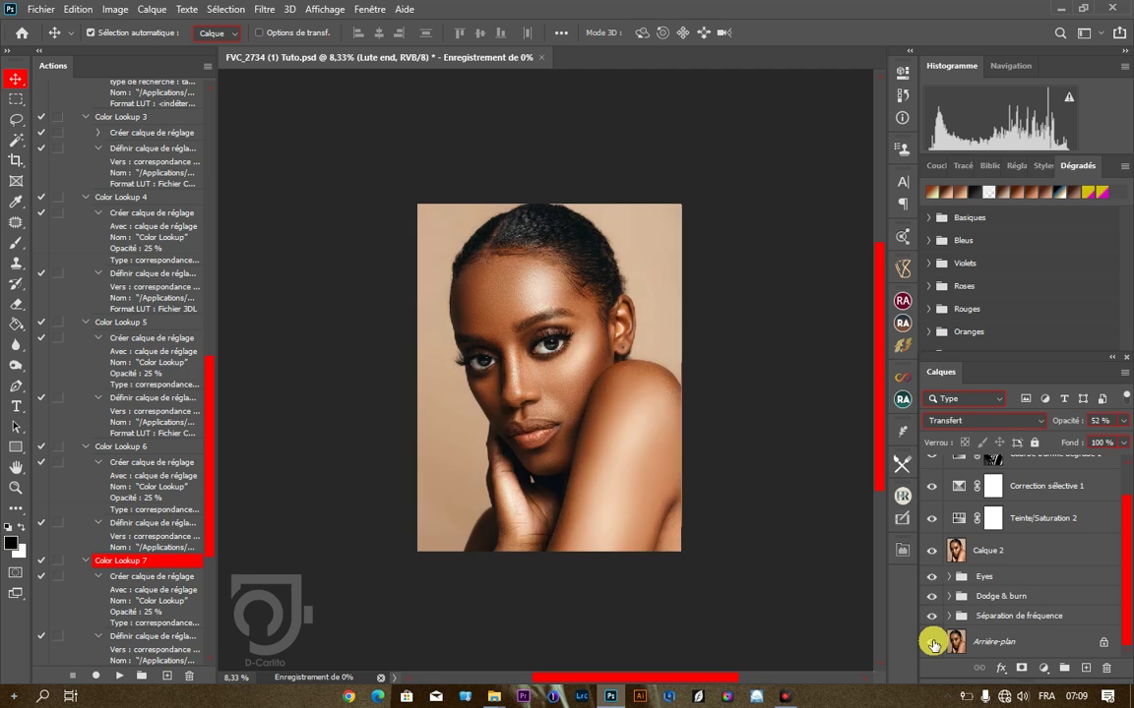
pyautogui.keyDown('alt'); pyautogui.click(931, 642); pyautogui.keyUp('alt')
pyautogui.keyDown('alt'); pyautogui.click(932, 642); pyautogui.keyUp('alt')
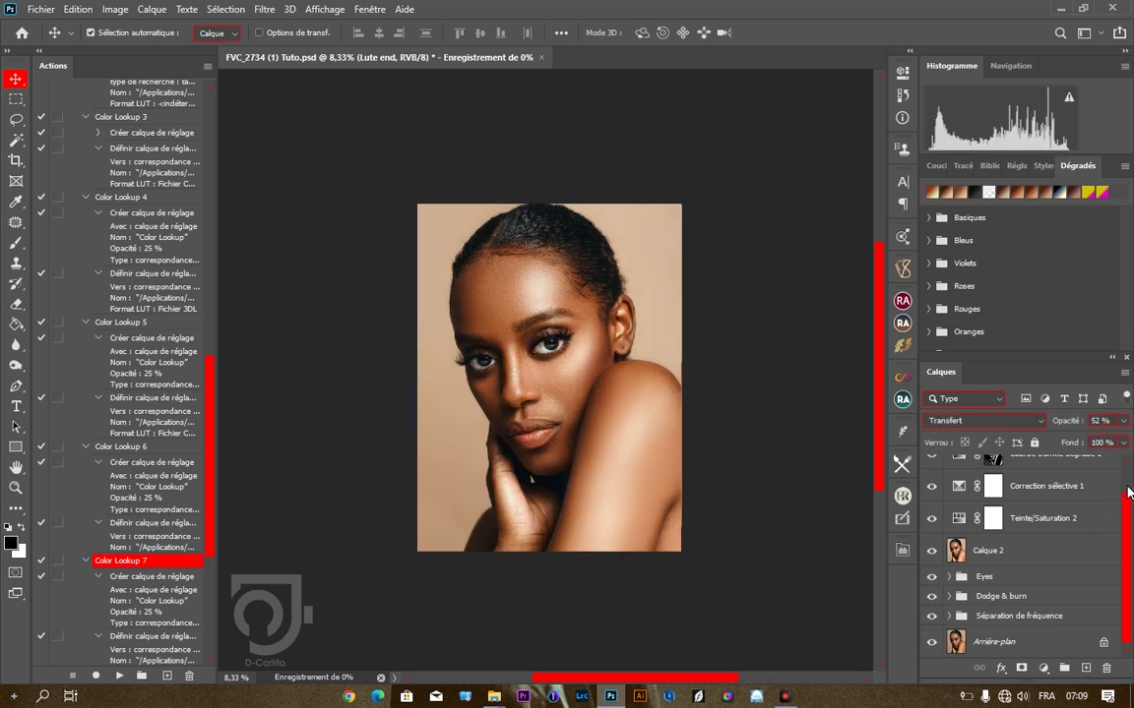
# Add a Hue/Saturation layer above the Lute end group, with saturation -15 for the reds and -6 for the global range.
pyautogui.scroll(2, 1129, 492)
pyautogui.click(1043, 668)
pyautogui.click(991, 513)
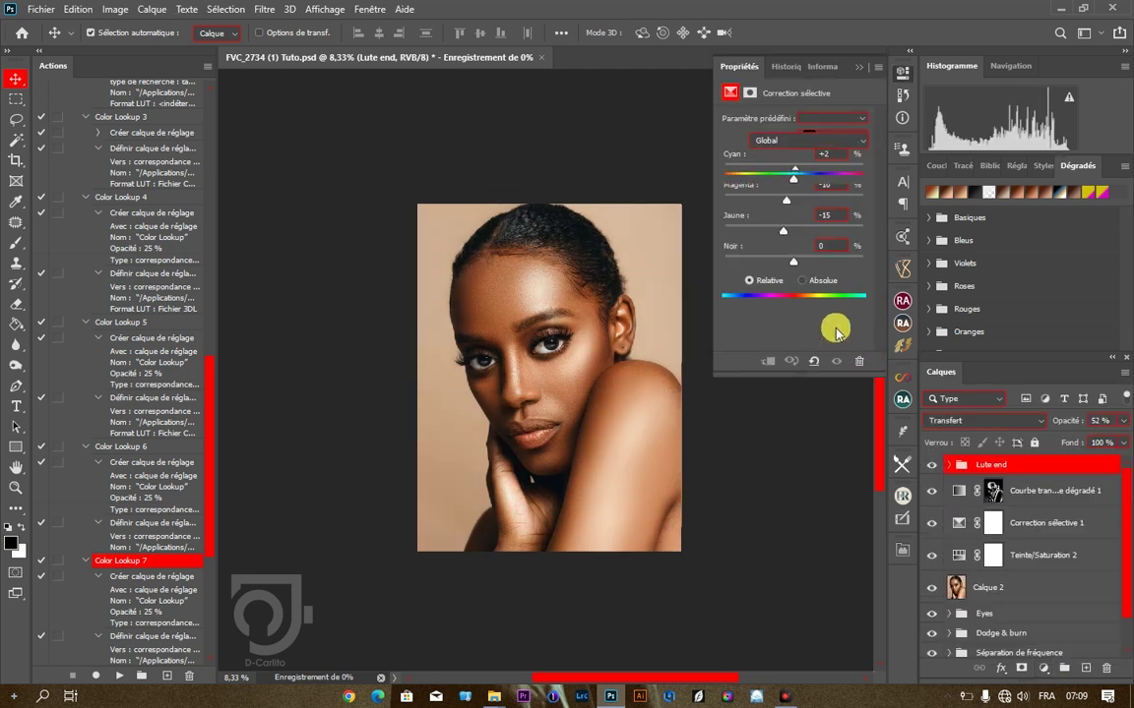
pyautogui.click(777, 141)
pyautogui.click(777, 167)
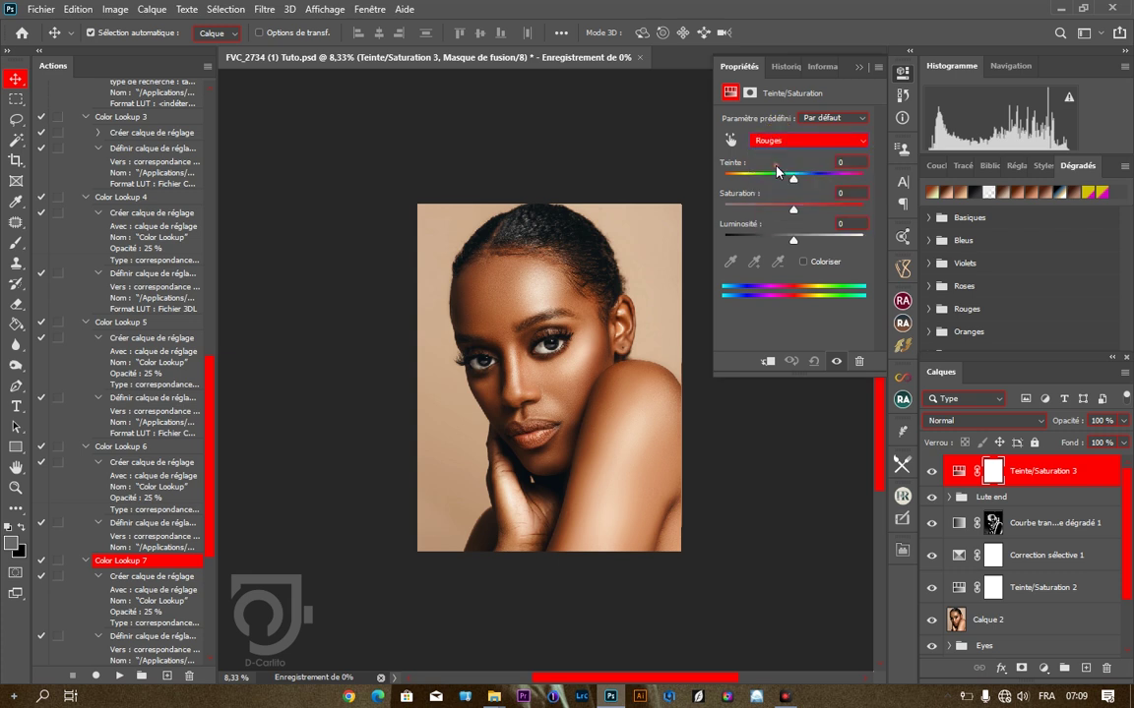
pyautogui.moveTo(793, 206); pyautogui.dragTo(785, 212)
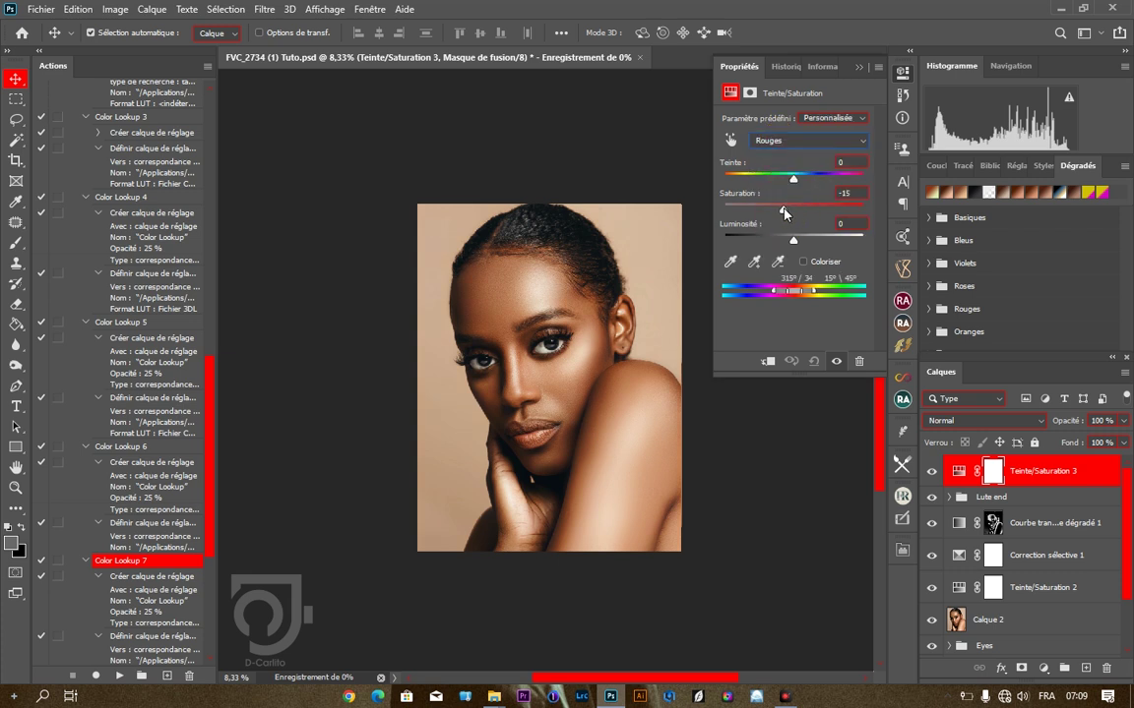
pyautogui.click(807, 140)
pyautogui.click(799, 151)
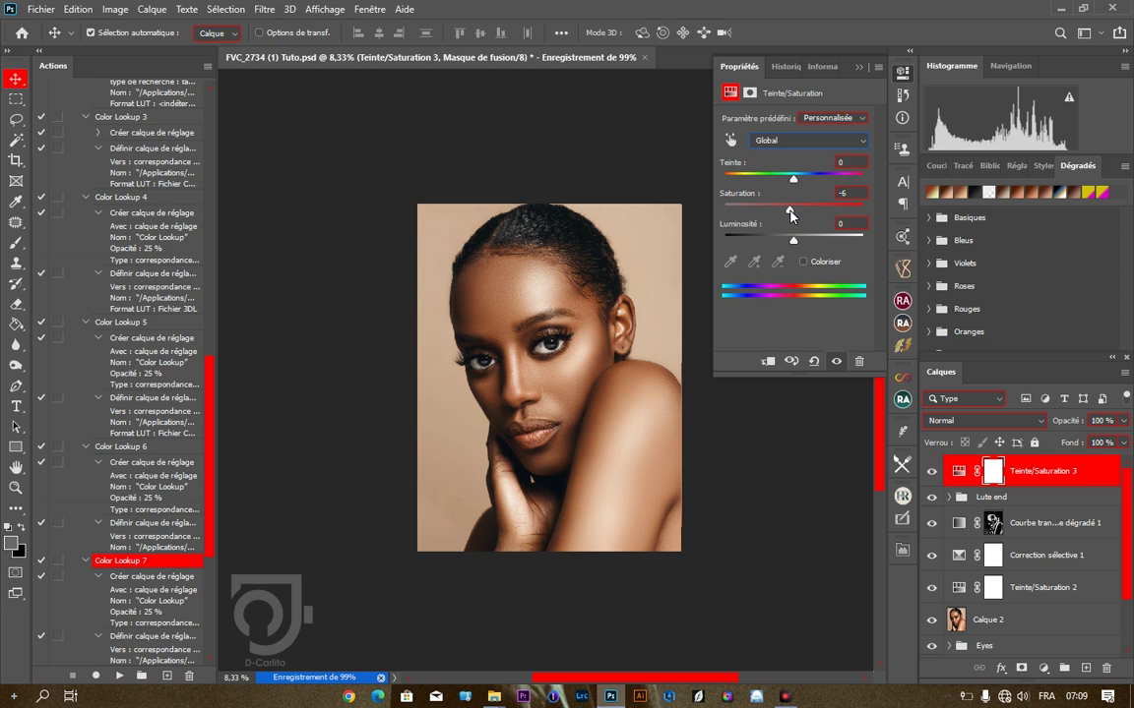
# Compare the portrait with and without the Teinte/Saturation 3 layer and against the isolated Arrière-plan layer, leaving all layers visible.
pyautogui.click(931, 471)
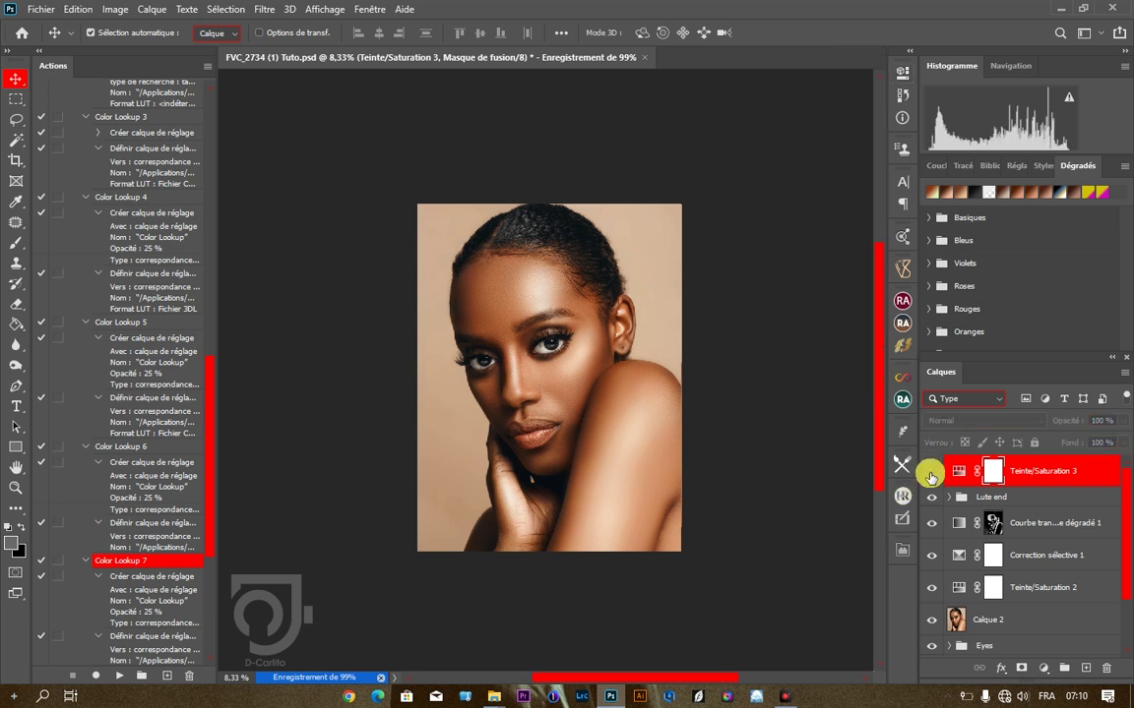
pyautogui.click(931, 473)
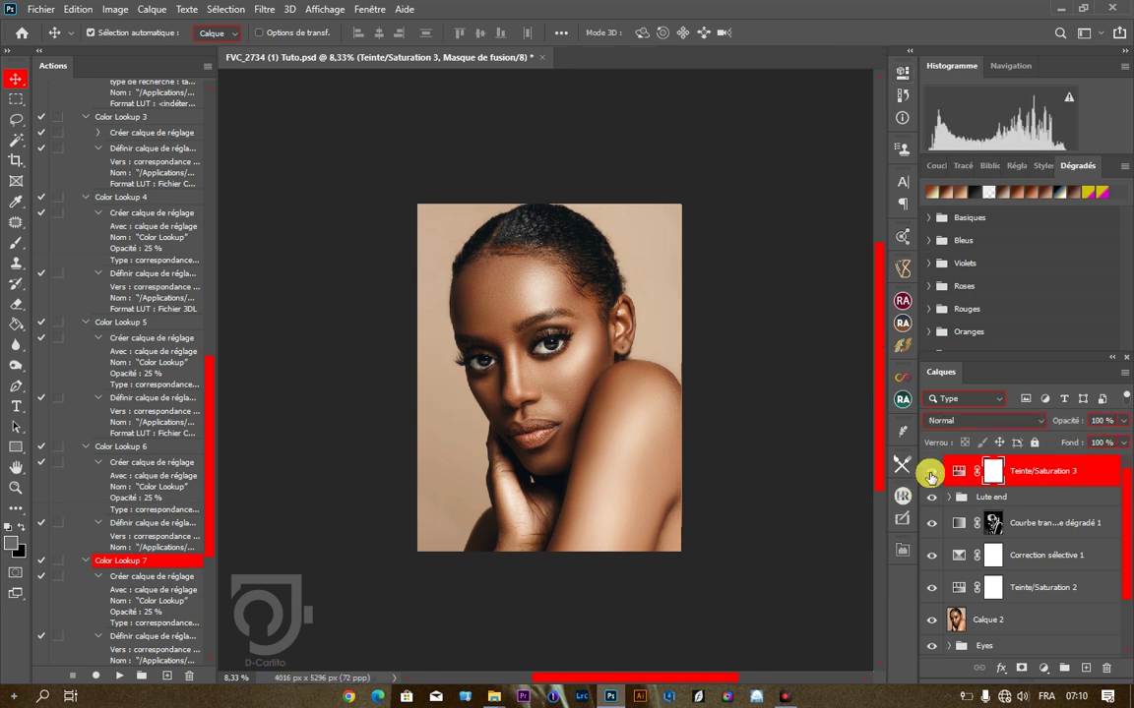
pyautogui.scroll(-2, 1113, 526)
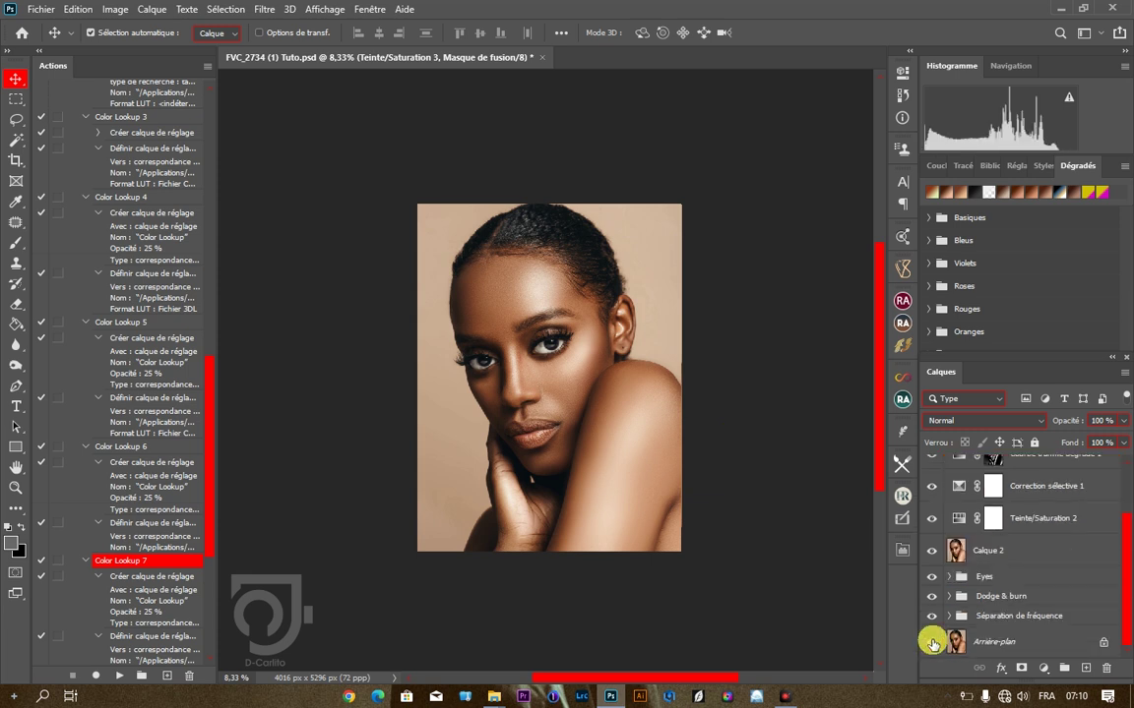
pyautogui.keyDown('alt'); pyautogui.click(931, 642); pyautogui.keyUp('alt')
pyautogui.keyDown('alt'); pyautogui.click(931, 642); pyautogui.keyUp('alt')
pyautogui.keyDown('alt'); pyautogui.click(931, 641); pyautogui.keyUp('alt')
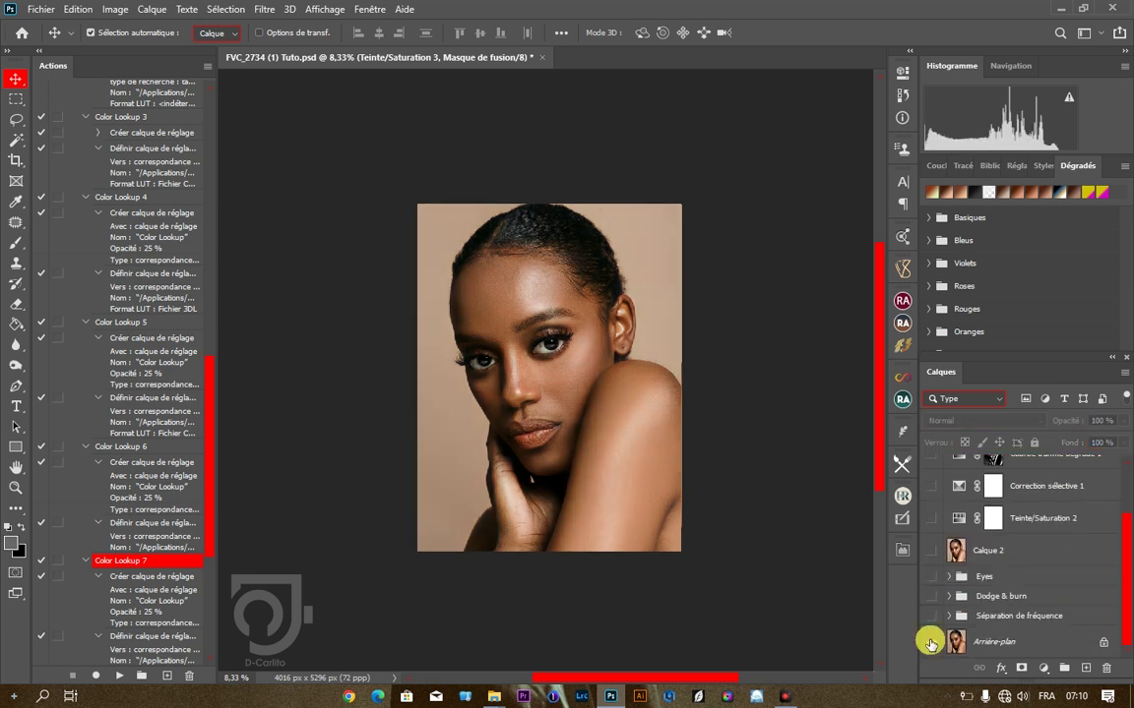
pyautogui.keyDown('alt'); pyautogui.click(931, 641); pyautogui.keyUp('alt')
pyautogui.keyDown('alt'); pyautogui.click(931, 641); pyautogui.keyUp('alt')
pyautogui.keyDown('alt'); pyautogui.click(931, 641); pyautogui.keyUp('alt')
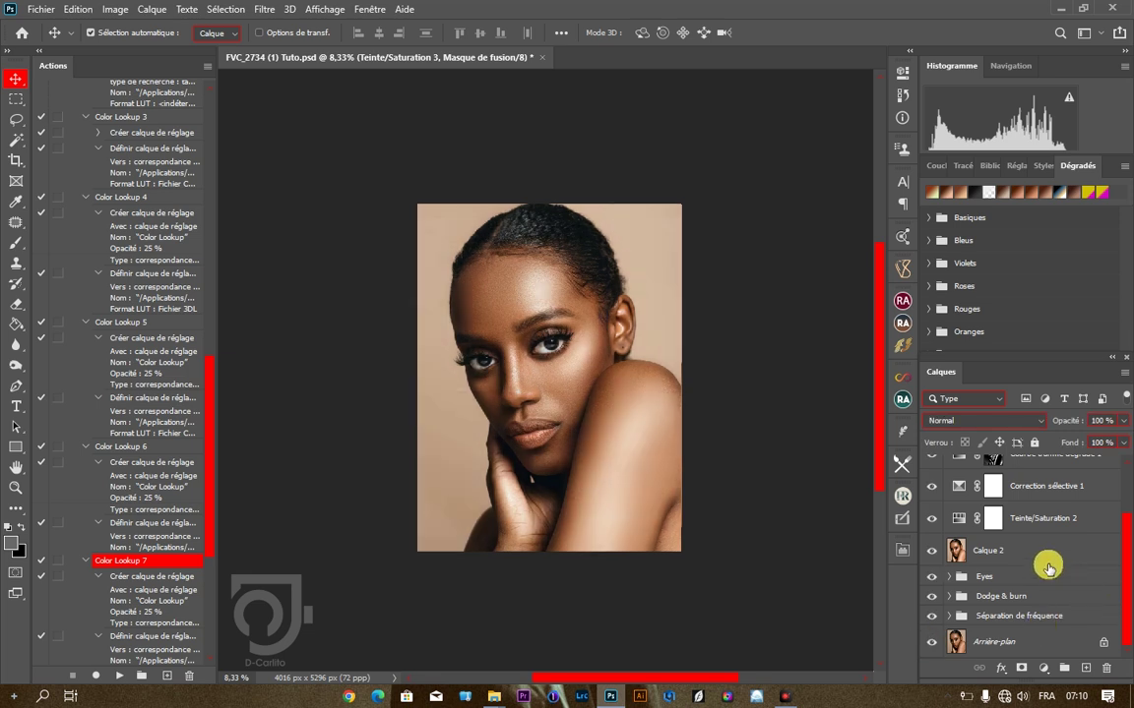
pyautogui.moveTo(1128, 536); pyautogui.dragTo(1125, 483)
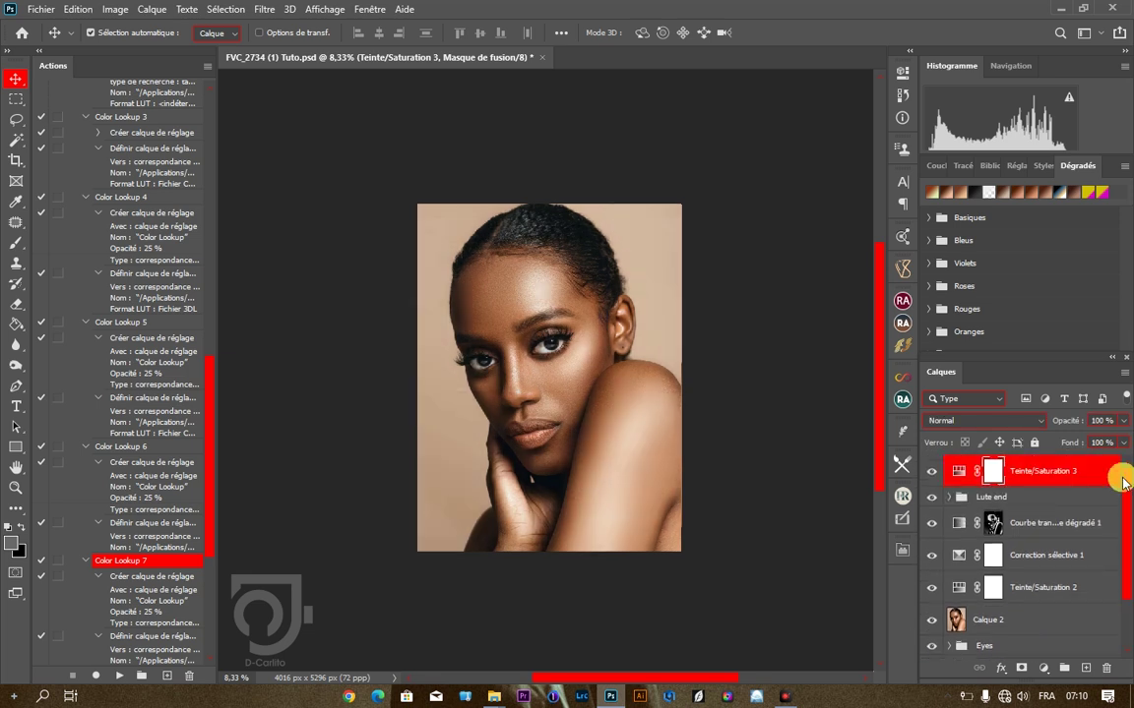